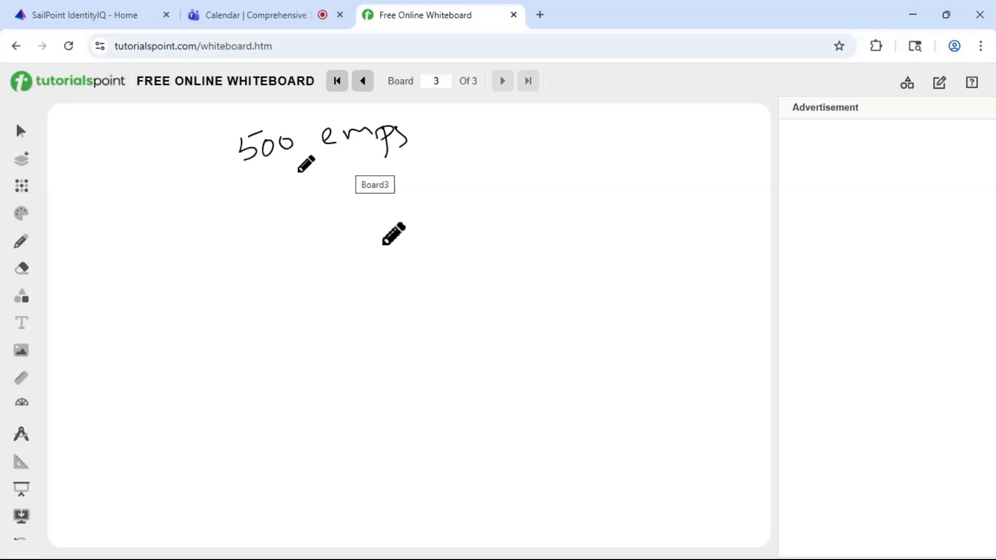
# - Handwrite the three column headings HR Sys, Email and login sys in a row below the 500 emps text
pyautogui.moveTo(134, 205); pyautogui.dragTo(133, 229)
pyautogui.moveTo(133, 218)
pyautogui.mouseDown()
pyautogui.moveTo(171, 210)
pyautogui.moveTo(190, 224)
pyautogui.mouseUp()
pyautogui.moveTo(220, 201)
pyautogui.mouseDown()
pyautogui.moveTo(208, 224)
pyautogui.moveTo(244, 236)
pyautogui.moveTo(257, 220)
pyautogui.mouseUp()
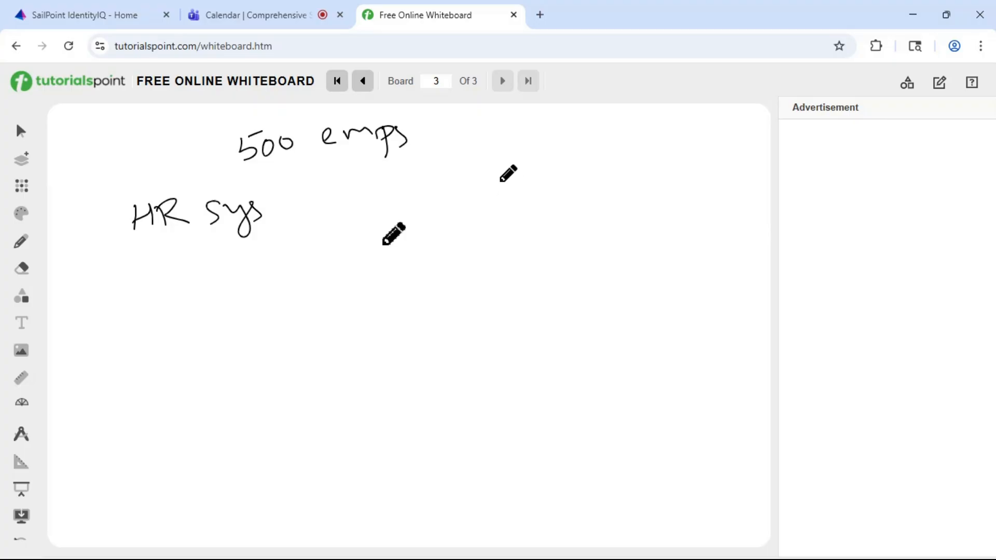
pyautogui.moveTo(420, 185)
pyautogui.mouseDown()
pyautogui.moveTo(424, 216)
pyautogui.moveTo(462, 206)
pyautogui.mouseUp()
pyautogui.moveTo(481, 196); pyautogui.dragTo(488, 205)
pyautogui.moveTo(499, 176); pyautogui.dragTo(508, 203)
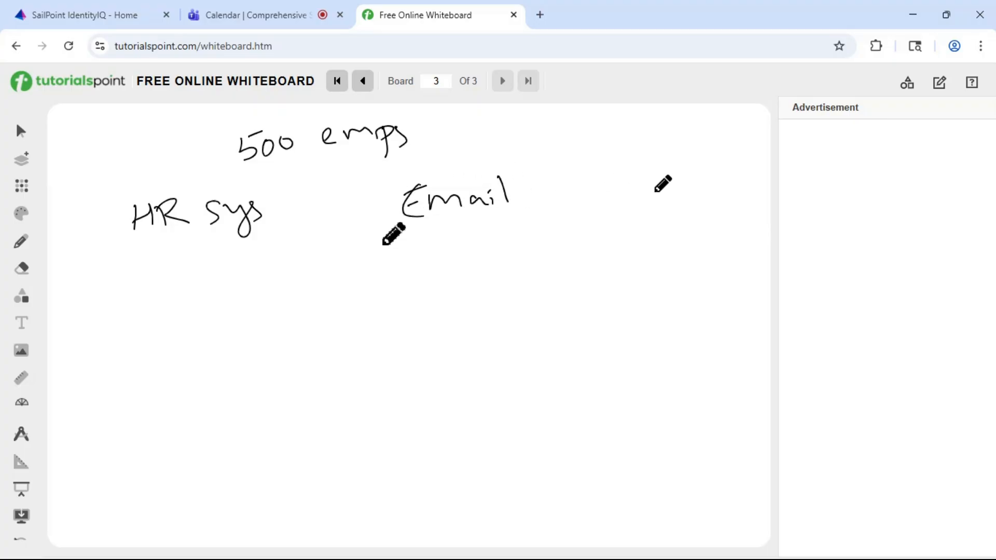
pyautogui.click(621, 172)
pyautogui.moveTo(623, 171); pyautogui.dragTo(624, 203)
pyautogui.moveTo(643, 183)
pyautogui.mouseDown()
pyautogui.moveTo(660, 214)
pyautogui.moveTo(669, 201)
pyautogui.mouseUp()
pyautogui.click(674, 190)
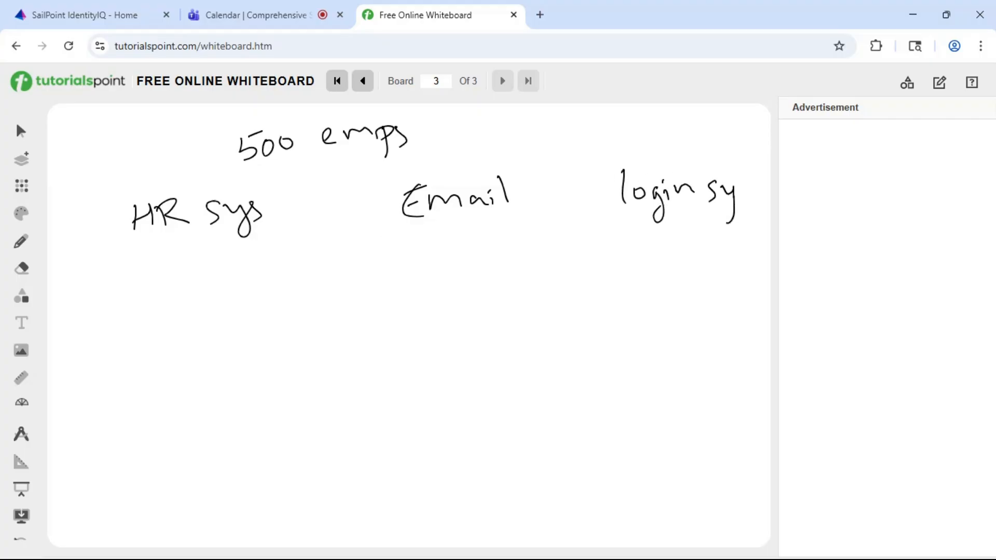
pyautogui.moveTo(736, 193); pyautogui.dragTo(740, 207)
# - Write a circled "1 Emp" beside 500 emps and draw an arrow from it to each of the three system headings
pyautogui.moveTo(558, 134); pyautogui.dragTo(574, 149)
pyautogui.moveTo(552, 150)
pyautogui.mouseDown()
pyautogui.moveTo(597, 151)
pyautogui.moveTo(612, 130)
pyautogui.moveTo(651, 151)
pyautogui.moveTo(556, 120)
pyautogui.moveTo(297, 157)
pyautogui.moveTo(240, 187)
pyautogui.moveTo(265, 181)
pyautogui.mouseUp()
pyautogui.moveTo(550, 155); pyautogui.dragTo(482, 170)
pyautogui.moveTo(484, 162)
pyautogui.mouseDown()
pyautogui.moveTo(477, 166)
pyautogui.moveTo(506, 171)
pyautogui.mouseUp()
pyautogui.moveTo(658, 167)
pyautogui.mouseDown()
pyautogui.moveTo(689, 176)
pyautogui.moveTo(689, 163)
pyautogui.moveTo(672, 169)
pyautogui.mouseUp()
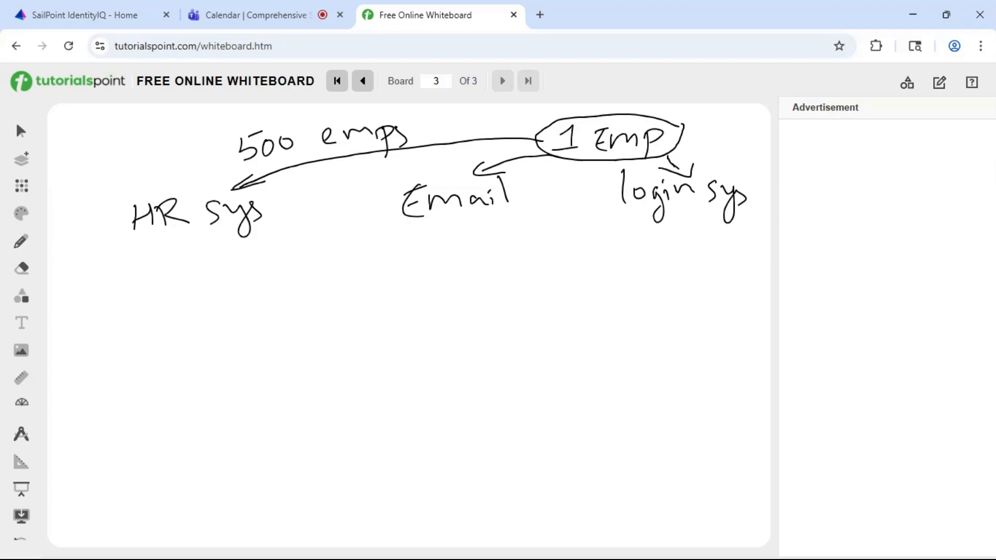
# - Write a "Name:" row with the employee's full name under the HR Sys heading
pyautogui.moveTo(85, 277)
pyautogui.mouseDown()
pyautogui.moveTo(84, 293)
pyautogui.moveTo(117, 288)
pyautogui.mouseUp()
pyautogui.moveTo(123, 287); pyautogui.dragTo(167, 278)
pyautogui.moveTo(168, 285); pyautogui.dragTo(173, 285)
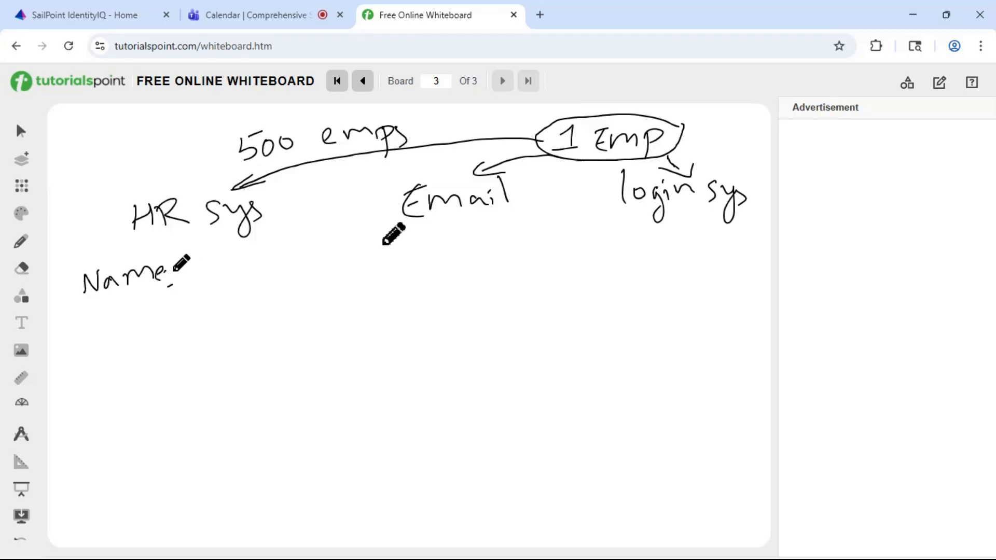
pyautogui.moveTo(203, 258); pyautogui.dragTo(201, 279)
pyautogui.moveTo(203, 259)
pyautogui.mouseDown()
pyautogui.moveTo(206, 270)
pyautogui.moveTo(297, 269)
pyautogui.mouseUp()
pyautogui.click(311, 263)
pyautogui.moveTo(300, 266)
pyautogui.mouseDown()
pyautogui.moveTo(308, 257)
pyautogui.moveTo(311, 265)
pyautogui.mouseUp()
pyautogui.moveTo(318, 256)
pyautogui.mouseDown()
pyautogui.moveTo(313, 266)
pyautogui.moveTo(340, 265)
pyautogui.mouseUp()
pyautogui.moveTo(351, 256); pyautogui.dragTo(360, 263)
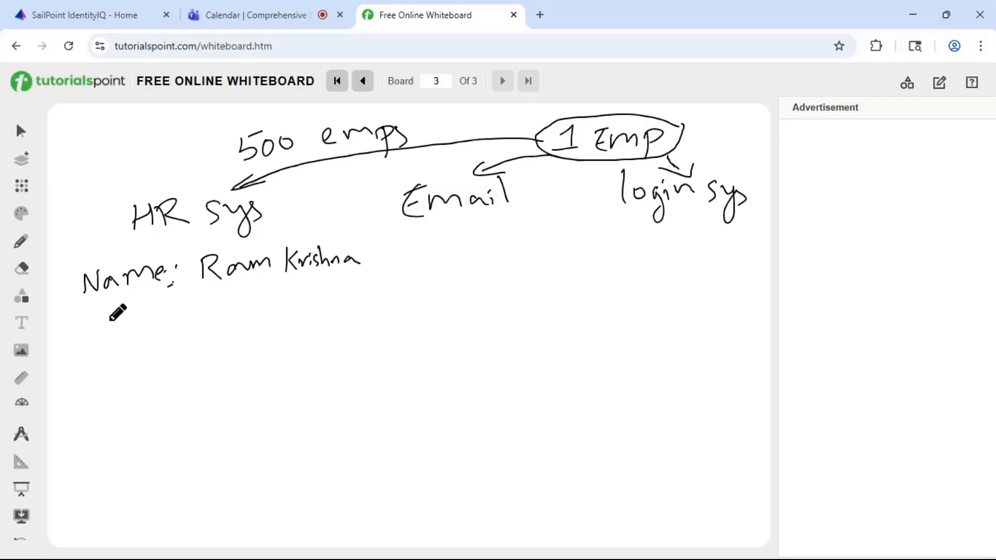
# - Write an "EmpID:" row with the employee's ID under HR Sys and draw a vertical divider between the HR Sys and Email columns
pyautogui.moveTo(96, 318)
pyautogui.mouseDown()
pyautogui.moveTo(92, 329)
pyautogui.moveTo(146, 321)
pyautogui.mouseUp()
pyautogui.moveTo(161, 312)
pyautogui.mouseDown()
pyautogui.moveTo(164, 329)
pyautogui.moveTo(177, 330)
pyautogui.mouseUp()
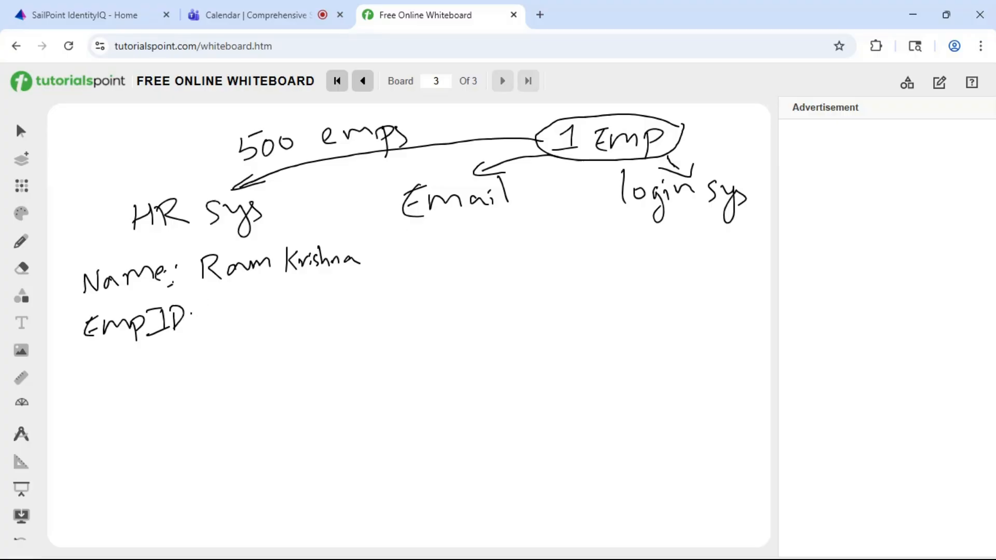
pyautogui.click(197, 312)
pyautogui.click(199, 326)
pyautogui.moveTo(242, 299)
pyautogui.mouseDown()
pyautogui.moveTo(243, 313)
pyautogui.moveTo(244, 304)
pyautogui.moveTo(261, 317)
pyautogui.mouseUp()
pyautogui.moveTo(284, 300)
pyautogui.mouseDown()
pyautogui.moveTo(276, 311)
pyautogui.moveTo(284, 300)
pyautogui.mouseUp()
pyautogui.moveTo(295, 301); pyautogui.dragTo(303, 310)
pyautogui.moveTo(369, 223); pyautogui.dragTo(366, 363)
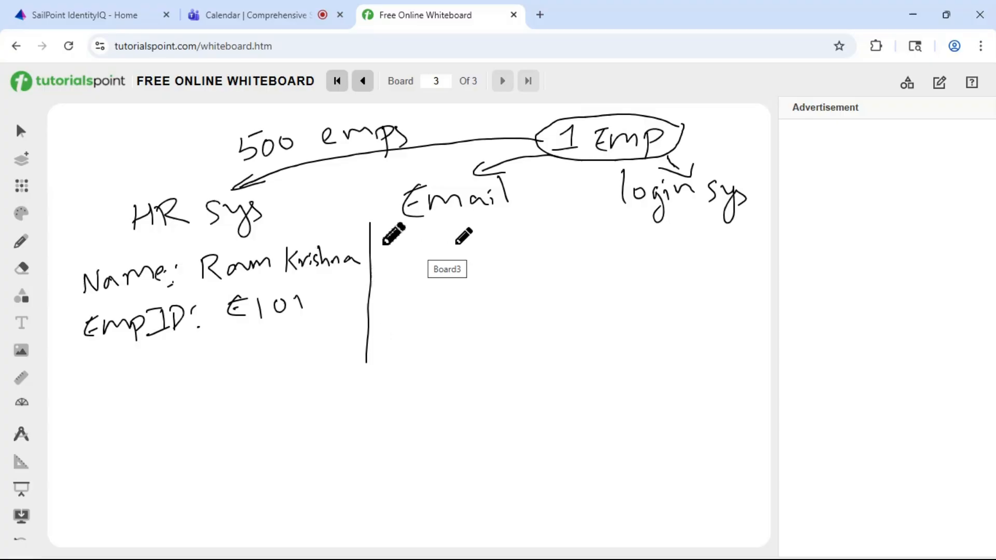
# - Write a "Username:" row with the employee's shortened username under the Email heading
pyautogui.moveTo(410, 252)
pyautogui.mouseDown()
pyautogui.moveTo(397, 265)
pyautogui.moveTo(450, 248)
pyautogui.moveTo(511, 251)
pyautogui.mouseUp()
pyautogui.click(519, 248)
pyautogui.click(518, 255)
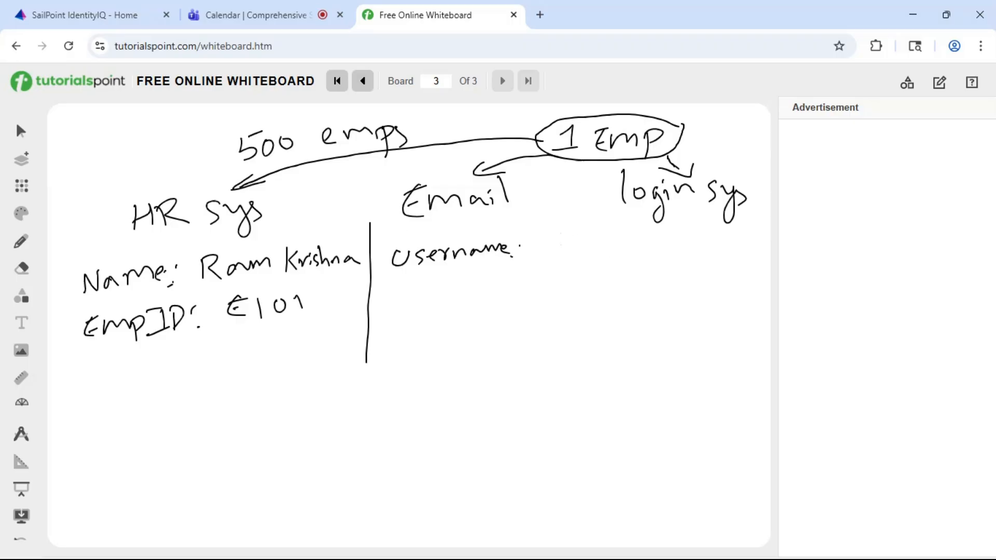
pyautogui.moveTo(527, 258)
pyautogui.mouseDown()
pyautogui.moveTo(536, 247)
pyautogui.moveTo(602, 254)
pyautogui.mouseUp()
# - Write an "EmpID" row with the same employee ID under Email and draw a divider line before the login sys column
pyautogui.moveTo(402, 284)
pyautogui.mouseDown()
pyautogui.moveTo(396, 306)
pyautogui.moveTo(452, 296)
pyautogui.moveTo(475, 281)
pyautogui.mouseUp()
pyautogui.moveTo(466, 282); pyautogui.dragTo(464, 302)
pyautogui.moveTo(453, 303); pyautogui.dragTo(474, 302)
pyautogui.moveTo(480, 282); pyautogui.dragTo(479, 296)
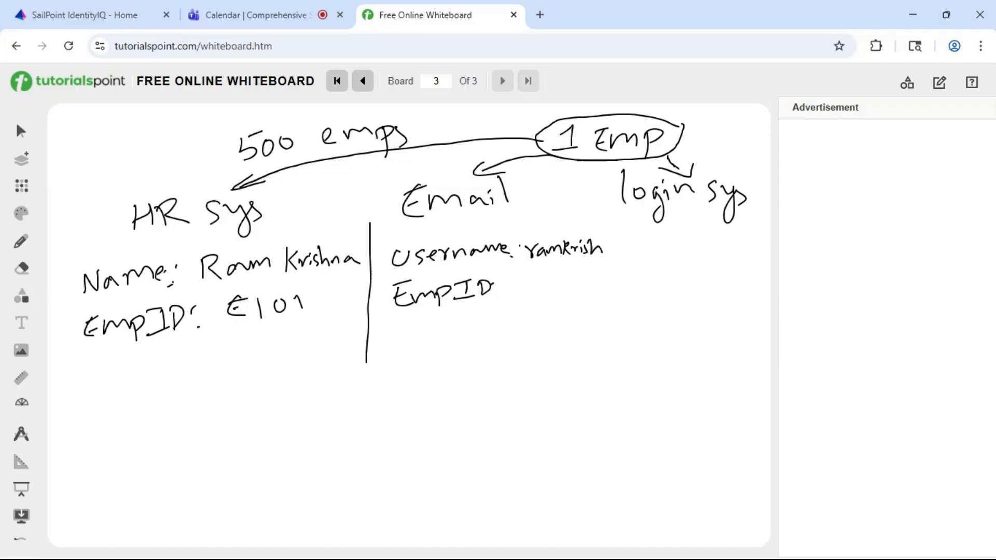
pyautogui.click(490, 299)
pyautogui.moveTo(524, 277)
pyautogui.mouseDown()
pyautogui.moveTo(527, 294)
pyautogui.moveTo(542, 293)
pyautogui.mouseUp()
pyautogui.moveTo(551, 278); pyautogui.dragTo(551, 292)
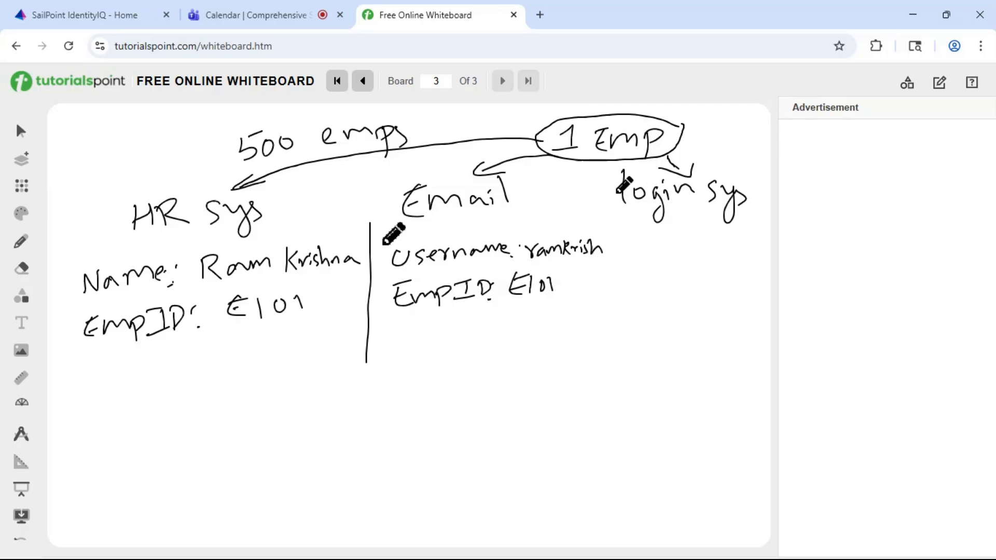
pyautogui.moveTo(605, 190); pyautogui.dragTo(603, 247)
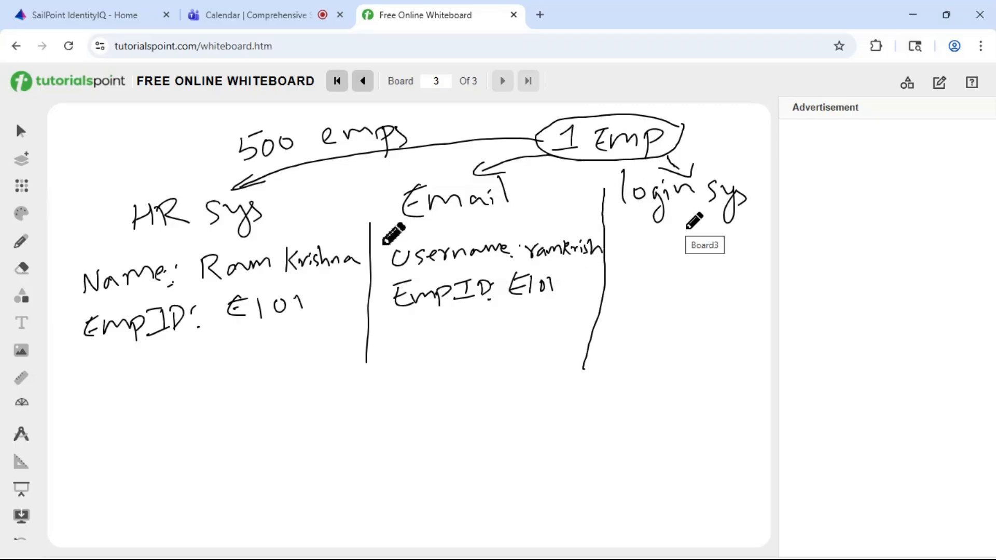
# - Write a "logId:" row with the employee's initials as login ID under the login sys heading
pyautogui.moveTo(624, 243); pyautogui.dragTo(625, 259)
pyautogui.moveTo(637, 251)
pyautogui.mouseDown()
pyautogui.moveTo(647, 267)
pyautogui.moveTo(674, 244)
pyautogui.mouseUp()
pyautogui.moveTo(668, 244)
pyautogui.mouseDown()
pyautogui.moveTo(667, 257)
pyautogui.moveTo(692, 257)
pyautogui.mouseUp()
pyautogui.click(684, 247)
pyautogui.click(682, 255)
pyautogui.click(704, 246)
pyautogui.click(704, 255)
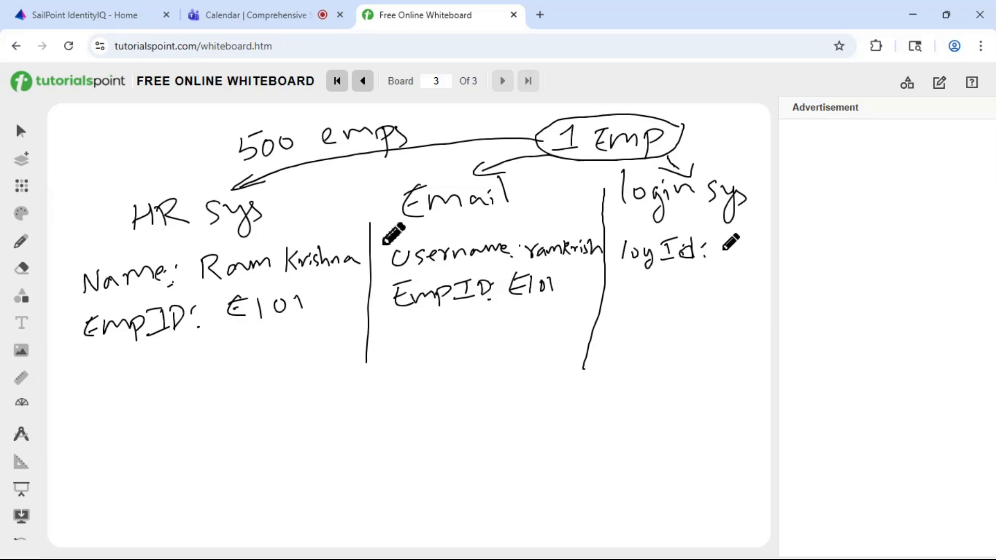
pyautogui.moveTo(714, 241)
pyautogui.mouseDown()
pyautogui.moveTo(731, 240)
pyautogui.moveTo(750, 259)
pyautogui.moveTo(765, 255)
pyautogui.mouseUp()
pyautogui.click(736, 254)
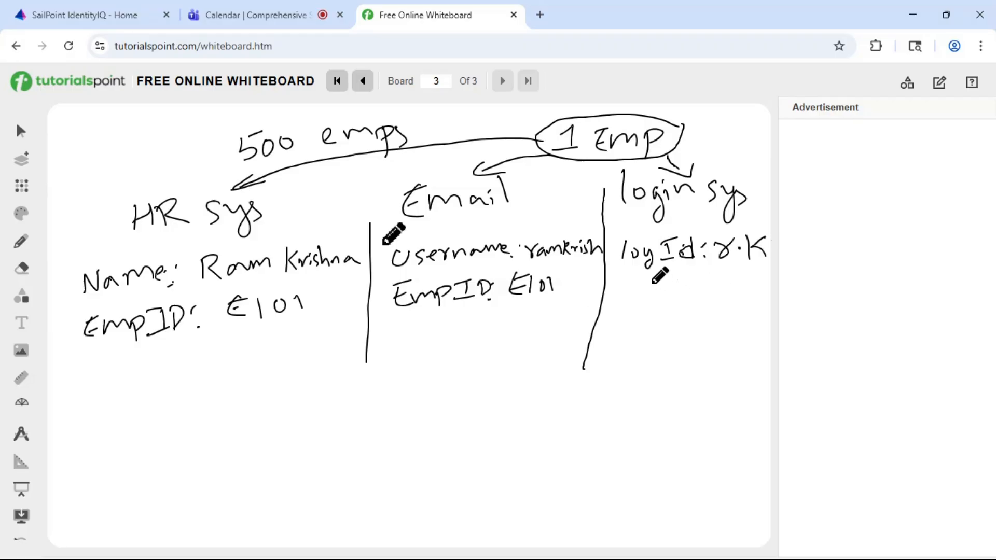
# - Write an "Emp:" row with the matching employee ID under the logId row of login sys
pyautogui.moveTo(620, 288); pyautogui.dragTo(620, 294)
pyautogui.moveTo(625, 290); pyautogui.dragTo(627, 299)
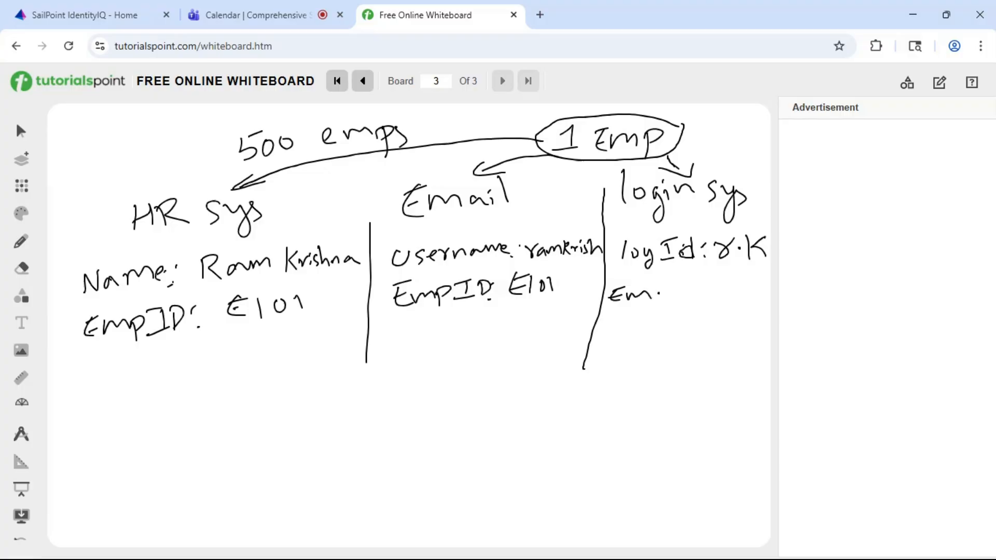
pyautogui.click(676, 301)
pyautogui.moveTo(709, 285)
pyautogui.mouseDown()
pyautogui.moveTo(710, 299)
pyautogui.moveTo(732, 288)
pyautogui.moveTo(760, 299)
pyautogui.mouseUp()
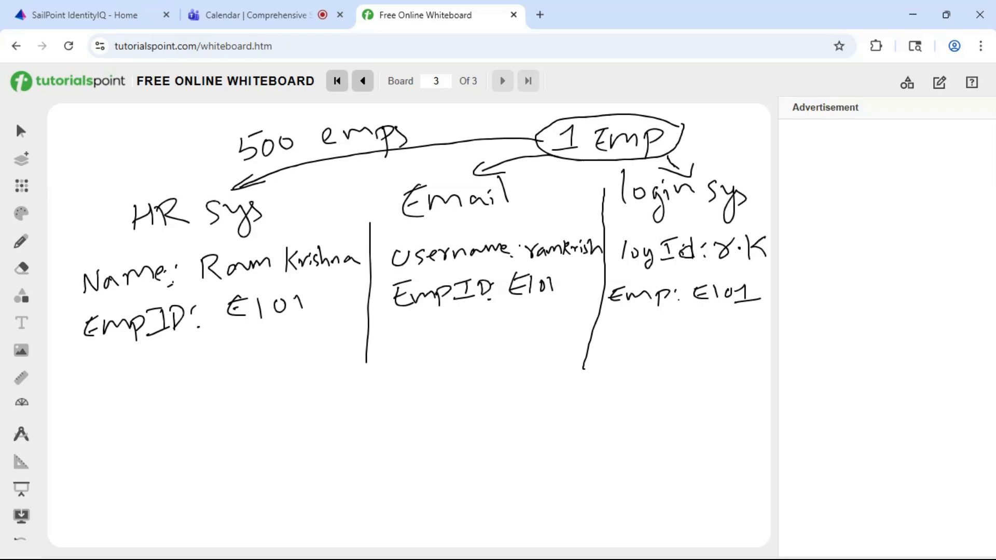
# - Write "Correlation" in large letters below the columns and circle the word
pyautogui.moveTo(217, 385)
pyautogui.mouseDown()
pyautogui.moveTo(214, 407)
pyautogui.moveTo(334, 397)
pyautogui.mouseUp()
pyautogui.moveTo(343, 365); pyautogui.dragTo(342, 396)
pyautogui.moveTo(332, 381); pyautogui.dragTo(353, 378)
pyautogui.moveTo(421, 378); pyautogui.dragTo(424, 391)
pyautogui.moveTo(458, 385)
pyautogui.mouseDown()
pyautogui.moveTo(361, 347)
pyautogui.moveTo(158, 397)
pyautogui.moveTo(406, 430)
pyautogui.moveTo(473, 396)
pyautogui.mouseUp()
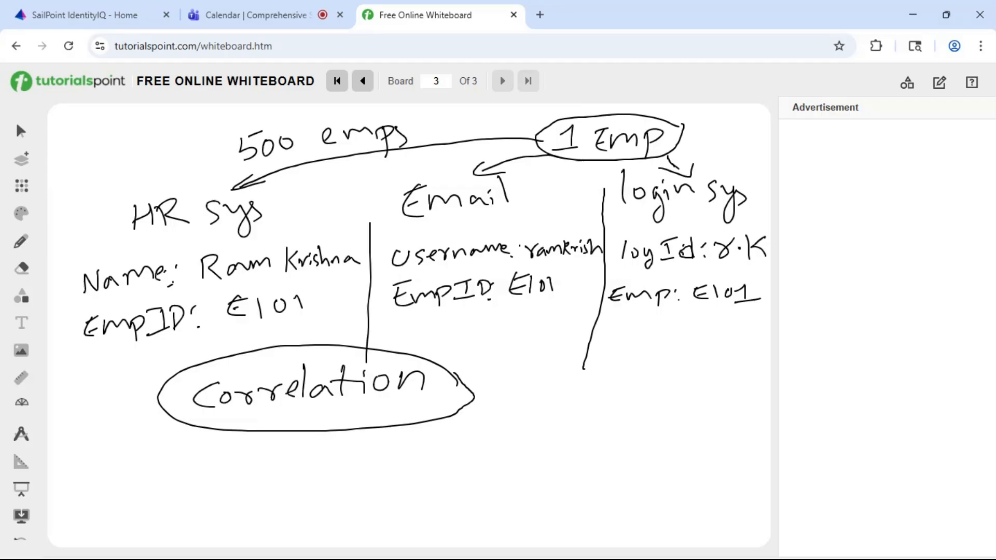
# - Write "match diff data from diff. sys" beneath the circled Correlation as the start of its definition
pyautogui.moveTo(102, 485)
pyautogui.mouseDown()
pyautogui.moveTo(121, 470)
pyautogui.moveTo(132, 478)
pyautogui.mouseUp()
pyautogui.moveTo(145, 471); pyautogui.dragTo(159, 477)
pyautogui.moveTo(147, 469)
pyautogui.mouseDown()
pyautogui.moveTo(215, 469)
pyautogui.moveTo(288, 451)
pyautogui.moveTo(347, 465)
pyautogui.moveTo(365, 452)
pyautogui.mouseUp()
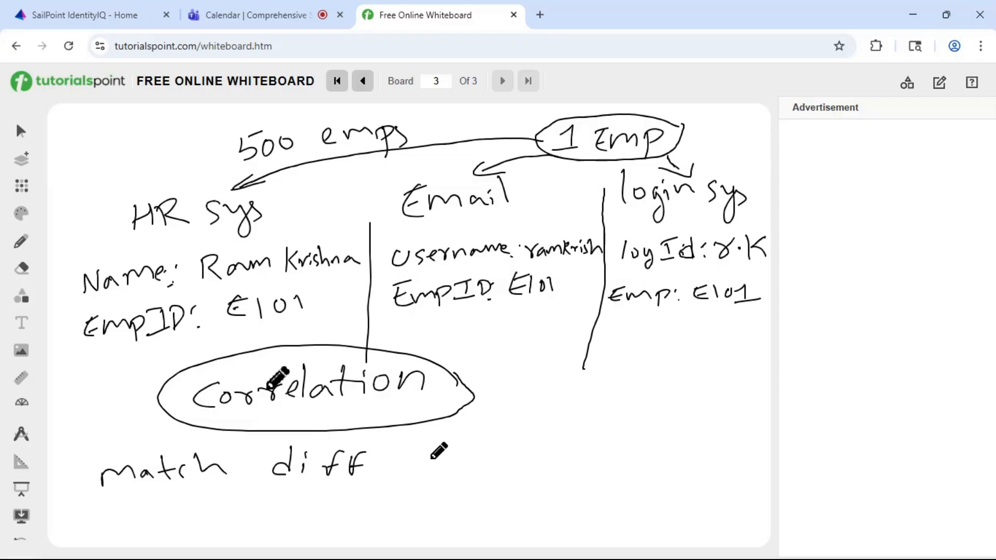
pyautogui.moveTo(417, 453)
pyautogui.mouseDown()
pyautogui.moveTo(494, 464)
pyautogui.moveTo(501, 451)
pyautogui.mouseUp()
pyautogui.moveTo(501, 465)
pyautogui.mouseDown()
pyautogui.moveTo(528, 450)
pyautogui.moveTo(596, 459)
pyautogui.mouseUp()
pyautogui.click(595, 442)
pyautogui.moveTo(616, 437)
pyautogui.mouseDown()
pyautogui.moveTo(607, 459)
pyautogui.moveTo(619, 446)
pyautogui.mouseUp()
pyautogui.moveTo(633, 434)
pyautogui.mouseDown()
pyautogui.moveTo(624, 456)
pyautogui.moveTo(637, 444)
pyautogui.mouseUp()
pyautogui.click(642, 448)
pyautogui.moveTo(698, 437)
pyautogui.mouseDown()
pyautogui.moveTo(678, 437)
pyautogui.moveTo(698, 468)
pyautogui.mouseUp()
pyautogui.moveTo(722, 441); pyautogui.dragTo(717, 459)
# - Complete the Correlation definition with "to the same person" on a second line
pyautogui.moveTo(209, 495); pyautogui.dragTo(223, 507)
pyautogui.moveTo(253, 494); pyautogui.dragTo(254, 508)
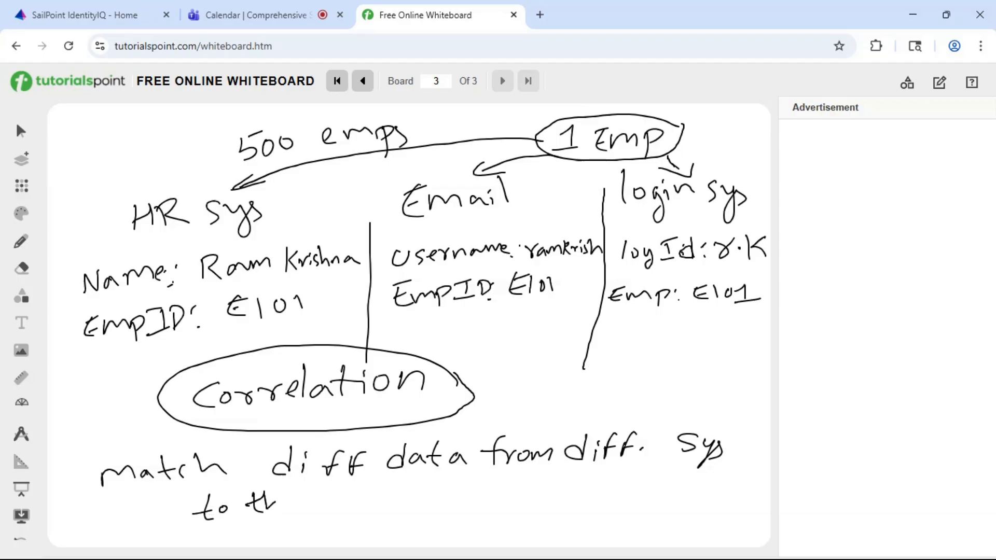
pyautogui.moveTo(332, 497); pyautogui.dragTo(323, 513)
pyautogui.moveTo(348, 501)
pyautogui.mouseDown()
pyautogui.moveTo(353, 509)
pyautogui.moveTo(463, 490)
pyautogui.moveTo(496, 496)
pyautogui.mouseUp()
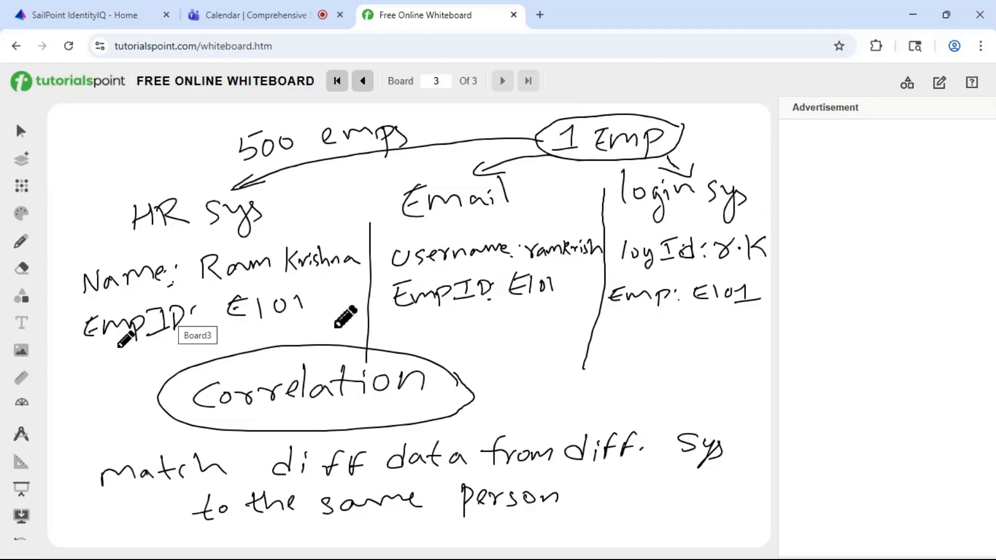
# - Underline the employee ID entries in the HR Sys, Email and login sys columns, including the HR Sys EmpID label
pyautogui.moveTo(215, 337); pyautogui.dragTo(298, 330)
pyautogui.moveTo(444, 321); pyautogui.dragTo(535, 308)
pyautogui.moveTo(628, 324); pyautogui.dragTo(713, 317)
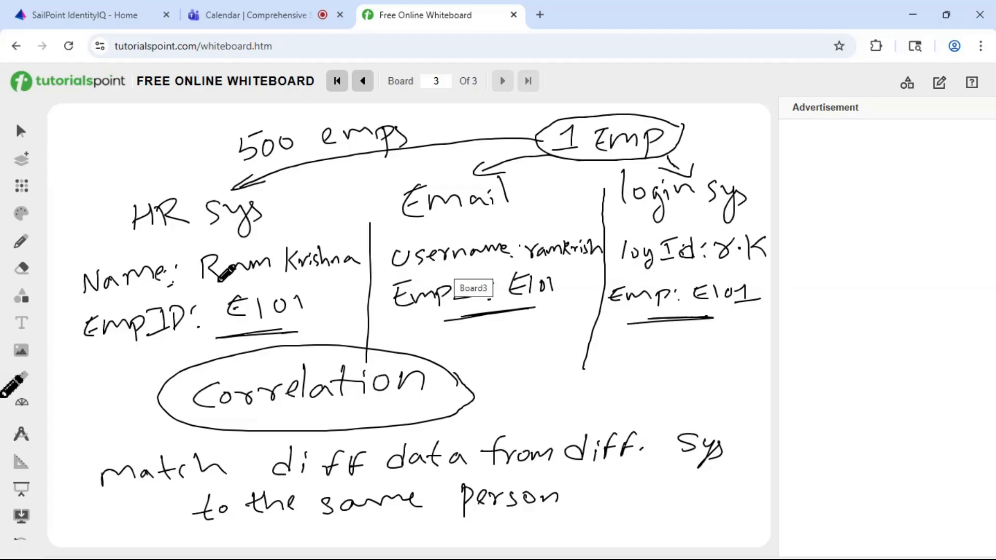
pyautogui.moveTo(90, 356); pyautogui.dragTo(182, 331)
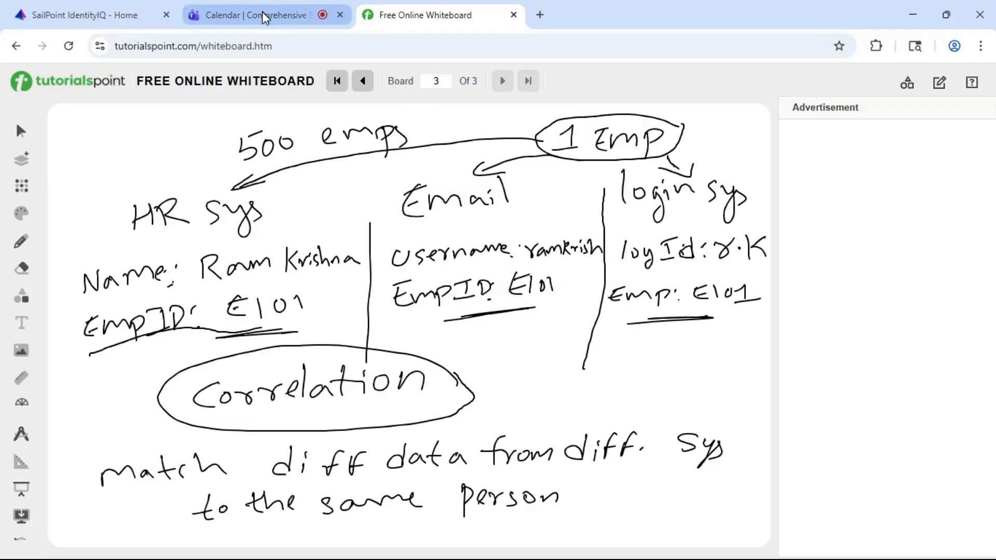
# - Switch to SailPoint IdentityIQ and open Rapid Setup for the HR Employees application
pyautogui.moveTo(115, 12); pyautogui.dragTo(244, 18)
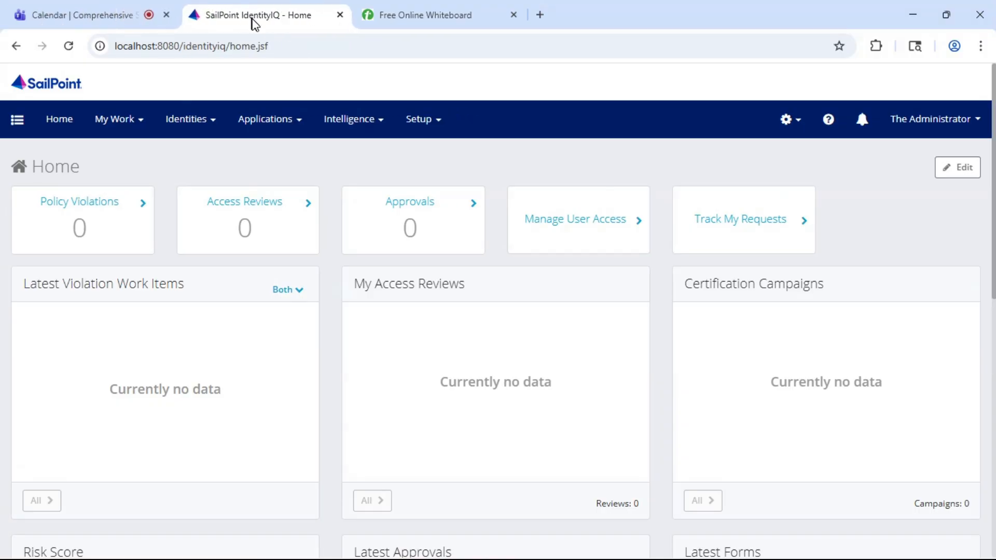
pyautogui.click(304, 126)
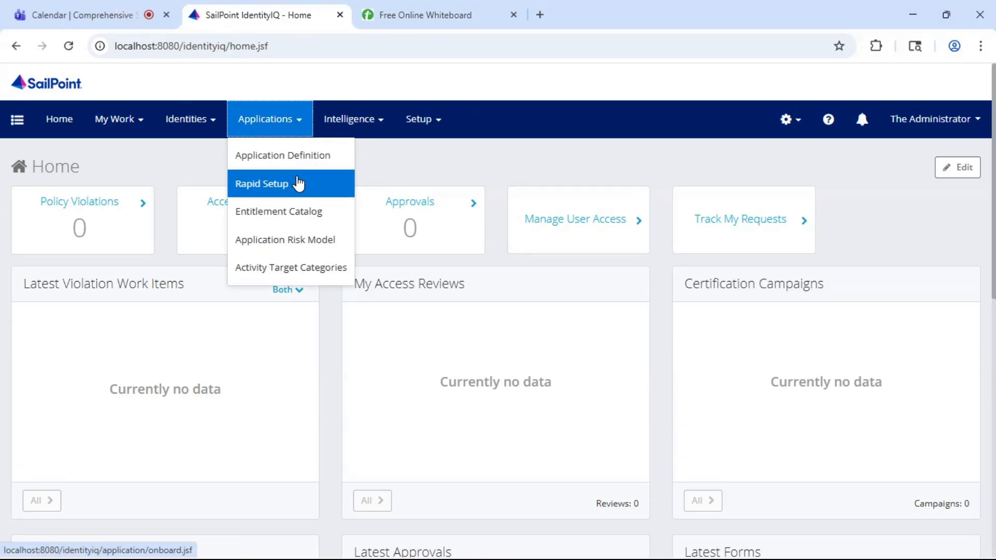
pyautogui.click(298, 183)
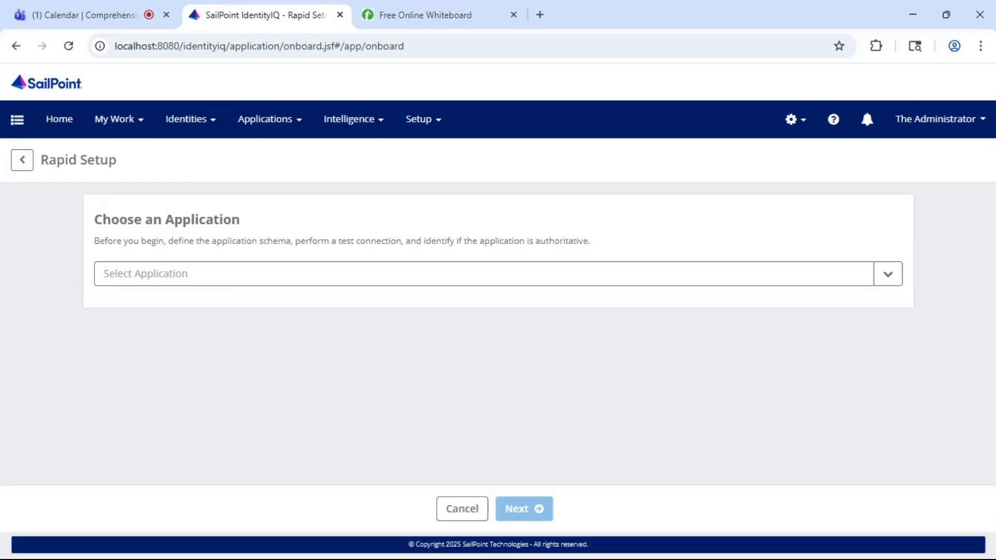
pyautogui.click(893, 283)
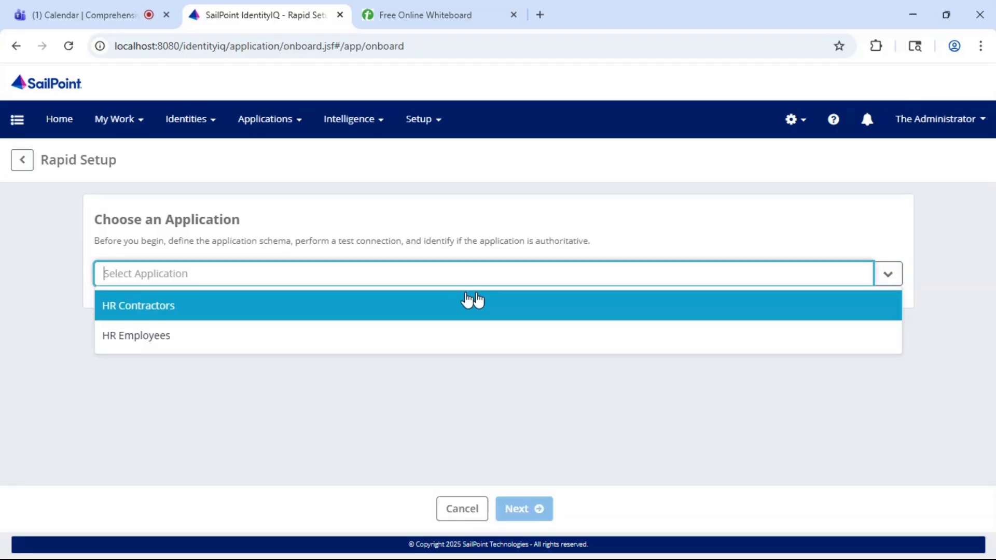
pyautogui.click(326, 335)
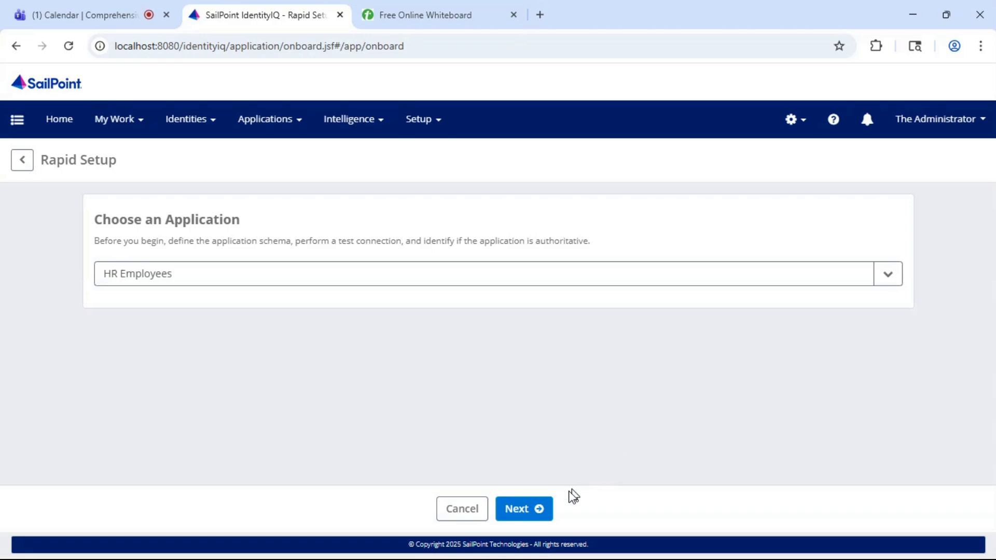
pyautogui.click(517, 509)
# - Review the Account Correlation rule of HR Employees, save the onboarding settings and return to the home page
pyautogui.scroll(-3, 311, 331)
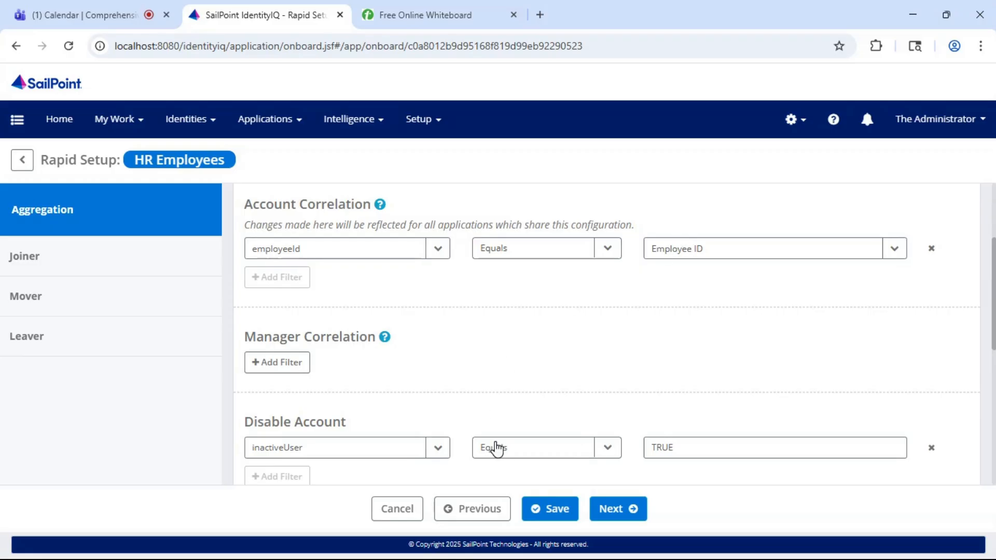
pyautogui.click(549, 510)
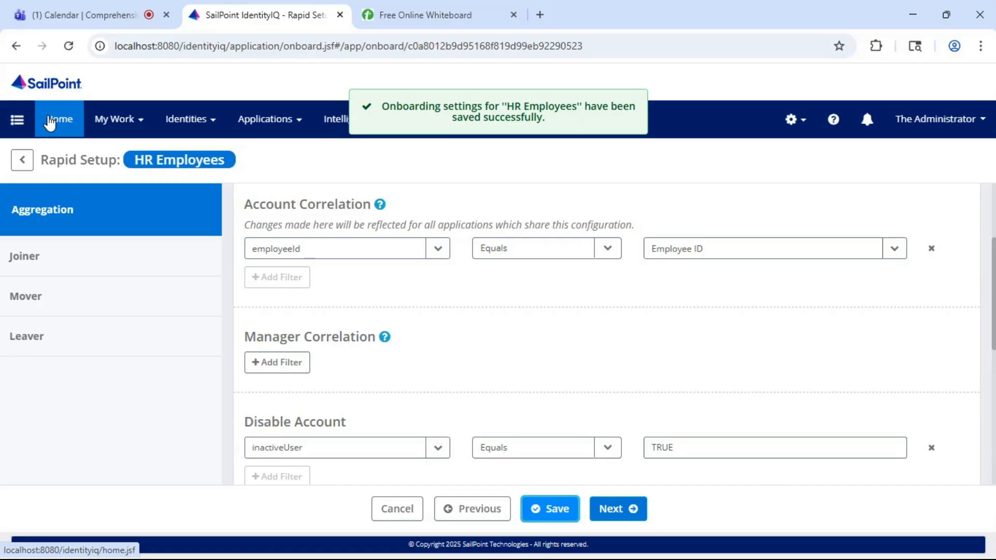
pyautogui.click(54, 123)
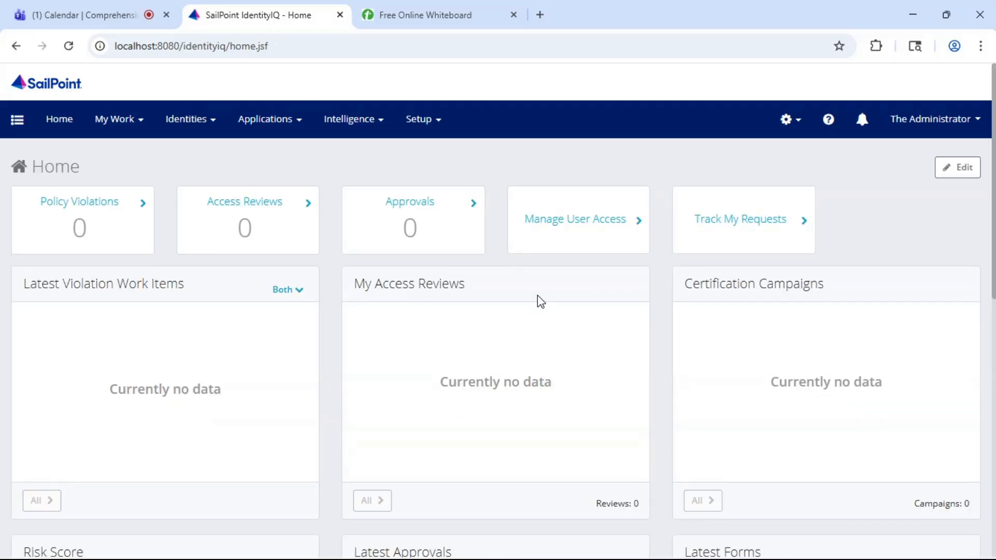
# - Switch back to the online whiteboard and write the title "Manager correlation:" on a new board, with both words underlined
pyautogui.click(444, 8)
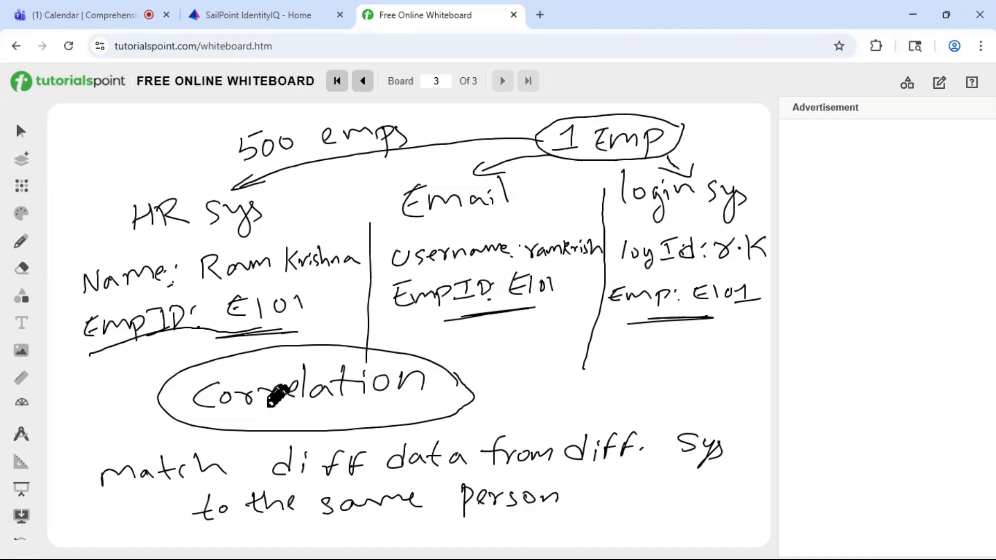
pyautogui.click(22, 161)
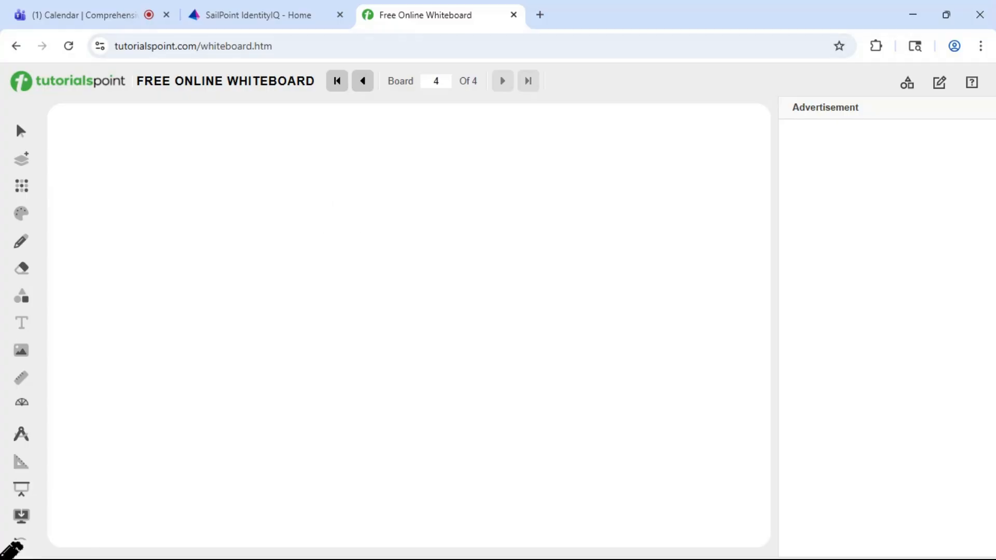
pyautogui.moveTo(183, 154); pyautogui.dragTo(204, 124)
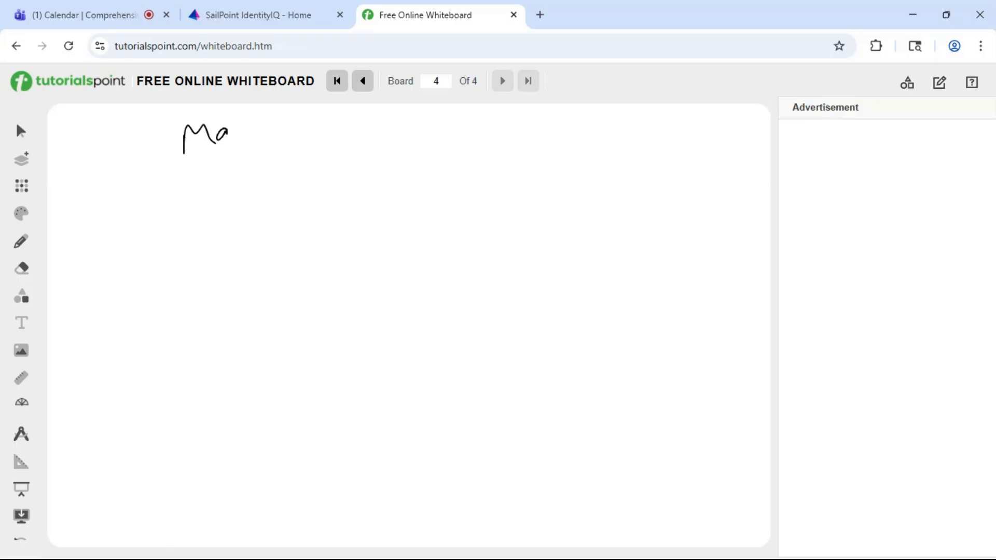
pyautogui.moveTo(285, 123); pyautogui.dragTo(370, 141)
pyautogui.moveTo(398, 128)
pyautogui.mouseDown()
pyautogui.moveTo(384, 134)
pyautogui.moveTo(398, 128)
pyautogui.mouseUp()
pyautogui.moveTo(403, 125); pyautogui.dragTo(423, 124)
pyautogui.moveTo(427, 125); pyautogui.dragTo(481, 139)
pyautogui.moveTo(499, 127); pyautogui.dragTo(515, 139)
pyautogui.moveTo(502, 125); pyautogui.dragTo(590, 139)
pyautogui.click(603, 126)
pyautogui.click(603, 133)
pyautogui.moveTo(217, 166); pyautogui.dragTo(368, 156)
pyautogui.moveTo(405, 153); pyautogui.dragTo(589, 164)
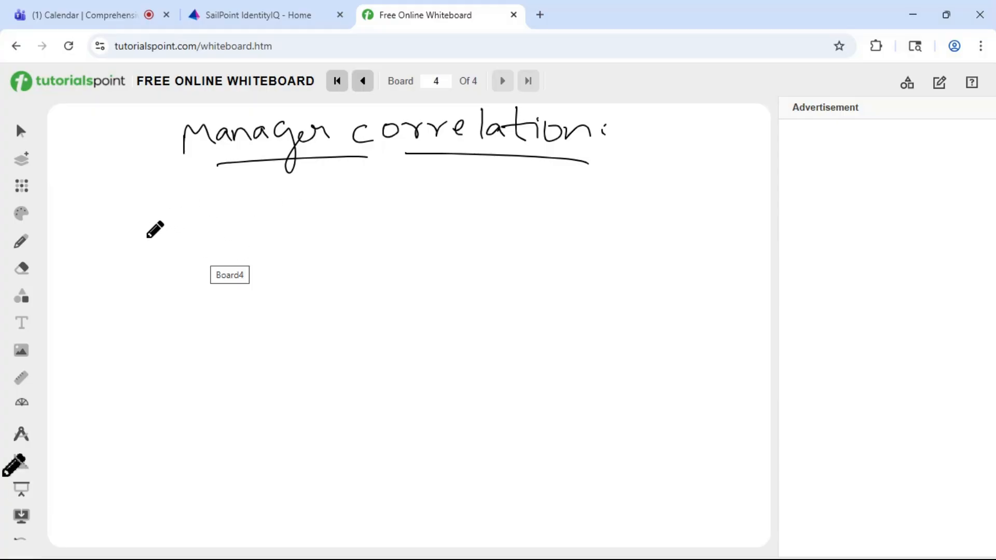
# - Write a "Name:" line with the employee's name below the Manager correlation title
pyautogui.moveTo(137, 256)
pyautogui.mouseDown()
pyautogui.moveTo(139, 227)
pyautogui.moveTo(157, 220)
pyautogui.mouseUp()
pyautogui.moveTo(178, 227)
pyautogui.mouseDown()
pyautogui.moveTo(177, 238)
pyautogui.moveTo(231, 228)
pyautogui.moveTo(270, 238)
pyautogui.mouseUp()
pyautogui.click(226, 224)
pyautogui.click(228, 236)
pyautogui.moveTo(272, 224)
pyautogui.mouseDown()
pyautogui.moveTo(343, 224)
pyautogui.moveTo(371, 209)
pyautogui.mouseUp()
pyautogui.click(294, 212)
# - Draw a downward arrow from the Name line and write a "Manager:" line with the manager's name beneath it
pyautogui.moveTo(237, 250); pyautogui.dragTo(251, 305)
pyautogui.moveTo(224, 285); pyautogui.dragTo(272, 276)
pyautogui.moveTo(161, 366); pyautogui.dragTo(183, 360)
pyautogui.moveTo(193, 348)
pyautogui.mouseDown()
pyautogui.moveTo(226, 370)
pyautogui.moveTo(212, 340)
pyautogui.mouseUp()
pyautogui.click(224, 342)
pyautogui.click(253, 347)
pyautogui.moveTo(280, 322)
pyautogui.mouseDown()
pyautogui.moveTo(287, 341)
pyautogui.moveTo(325, 333)
pyautogui.mouseUp()
pyautogui.moveTo(335, 319)
pyautogui.mouseDown()
pyautogui.moveTo(338, 303)
pyautogui.moveTo(342, 362)
pyautogui.mouseUp()
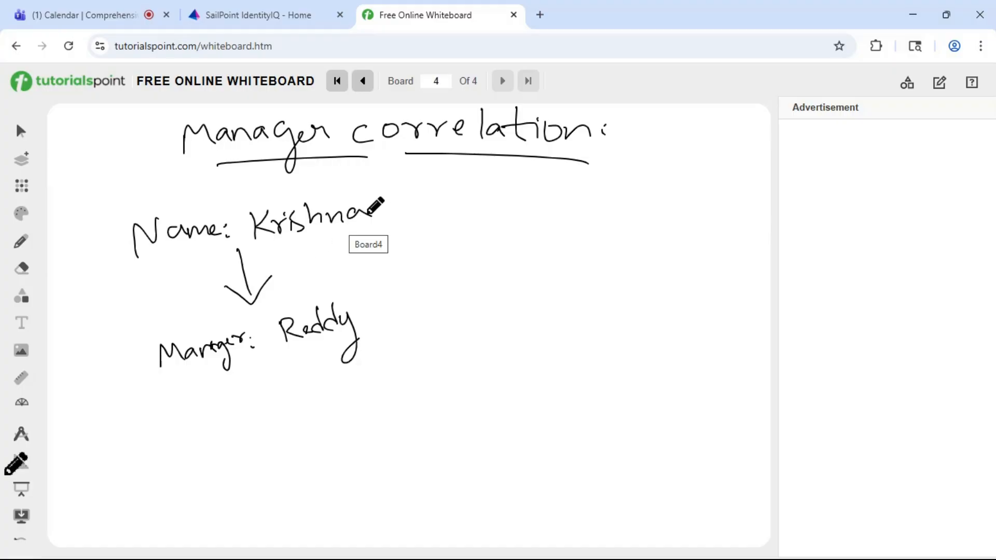
# - Draw a curved arrow from the employee's name to the manager's name, and a downward arrow from the Manager line to "CEO"
pyautogui.moveTo(381, 210)
pyautogui.mouseDown()
pyautogui.moveTo(421, 255)
pyautogui.moveTo(371, 316)
pyautogui.moveTo(392, 319)
pyautogui.mouseUp()
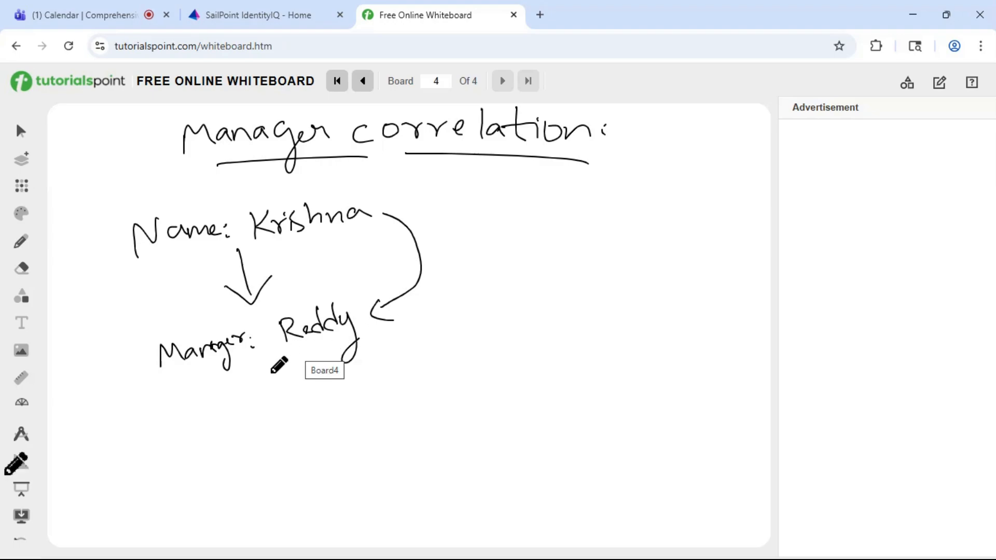
pyautogui.moveTo(268, 364); pyautogui.dragTo(289, 424)
pyautogui.moveTo(233, 458)
pyautogui.mouseDown()
pyautogui.moveTo(244, 478)
pyautogui.moveTo(264, 472)
pyautogui.moveTo(259, 459)
pyautogui.mouseUp()
pyautogui.moveTo(252, 454); pyautogui.dragTo(262, 448)
pyautogui.moveTo(275, 447)
pyautogui.mouseDown()
pyautogui.moveTo(273, 459)
pyautogui.moveTo(276, 447)
pyautogui.mouseUp()
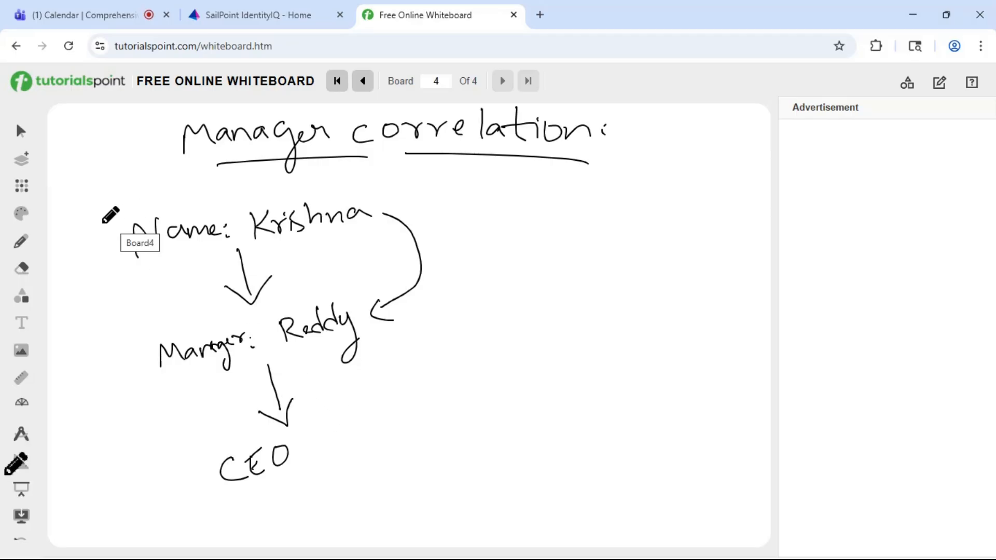
# - Frame the name-to-CEO chain with the Manager label underlined, and write an underlined "Hierchy" beside it
pyautogui.moveTo(98, 221); pyautogui.dragTo(111, 314)
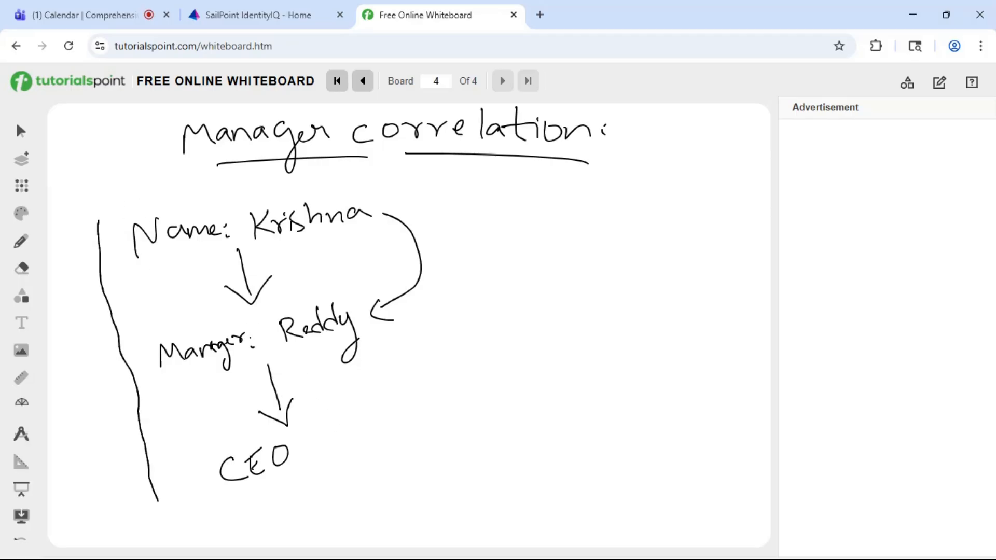
pyautogui.moveTo(98, 222)
pyautogui.mouseDown()
pyautogui.moveTo(303, 187)
pyautogui.moveTo(429, 185)
pyautogui.moveTo(421, 358)
pyautogui.moveTo(355, 446)
pyautogui.moveTo(179, 502)
pyautogui.mouseUp()
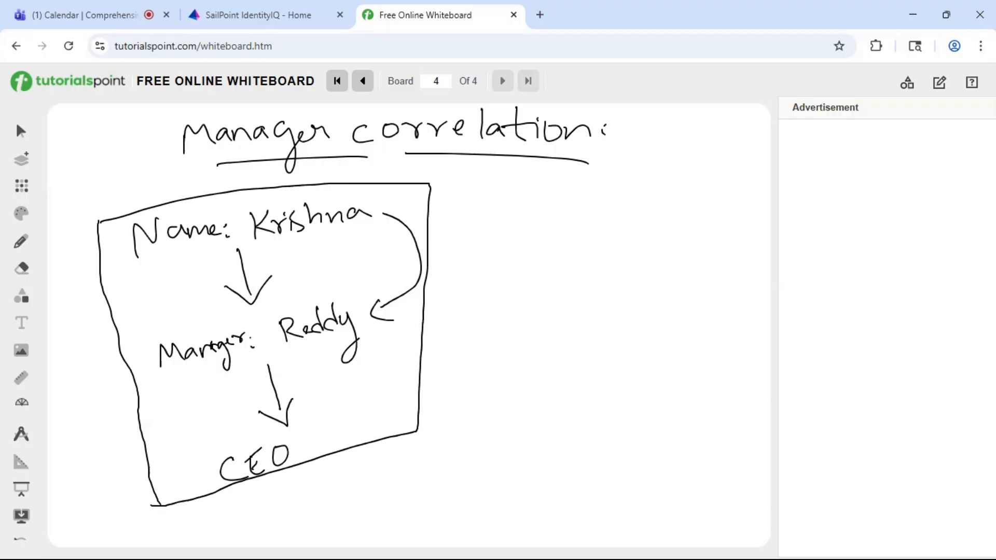
pyautogui.moveTo(466, 227)
pyautogui.mouseDown()
pyautogui.moveTo(474, 266)
pyautogui.moveTo(488, 258)
pyautogui.mouseUp()
pyautogui.moveTo(494, 251)
pyautogui.mouseDown()
pyautogui.moveTo(496, 260)
pyautogui.moveTo(494, 239)
pyautogui.mouseUp()
pyautogui.moveTo(502, 252)
pyautogui.mouseDown()
pyautogui.moveTo(510, 236)
pyautogui.moveTo(556, 249)
pyautogui.mouseUp()
pyautogui.moveTo(560, 220)
pyautogui.mouseDown()
pyautogui.moveTo(562, 243)
pyautogui.moveTo(609, 259)
pyautogui.mouseUp()
pyautogui.moveTo(473, 282)
pyautogui.mouseDown()
pyautogui.moveTo(572, 255)
pyautogui.moveTo(582, 264)
pyautogui.mouseUp()
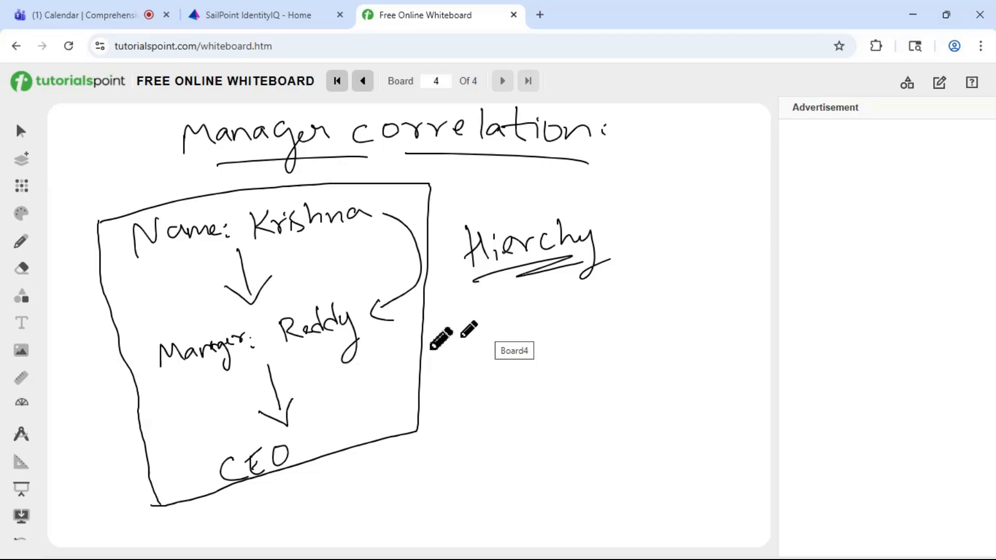
pyautogui.moveTo(237, 363)
pyautogui.mouseDown()
pyautogui.moveTo(200, 366)
pyautogui.moveTo(162, 388)
pyautogui.mouseUp()
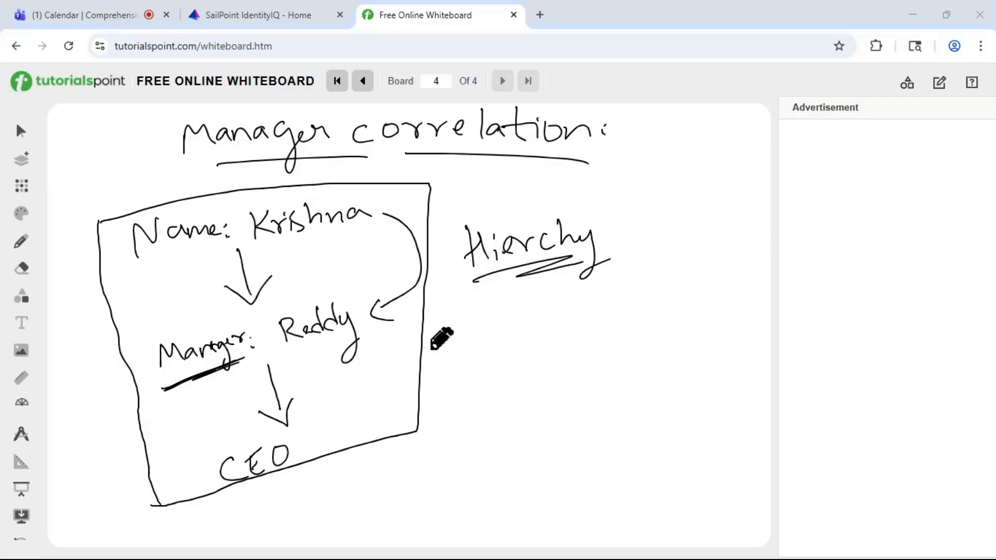
# - Switch to File Explorer, open IndiAuthEmployees from the sailpoint_files folder in Excel and fit the managerId column to its contents
pyautogui.hotkey('alt', 'Tab')
pyautogui.hotkey('alt', 'Tab')
pyautogui.hotkey('alt', 'Tab')
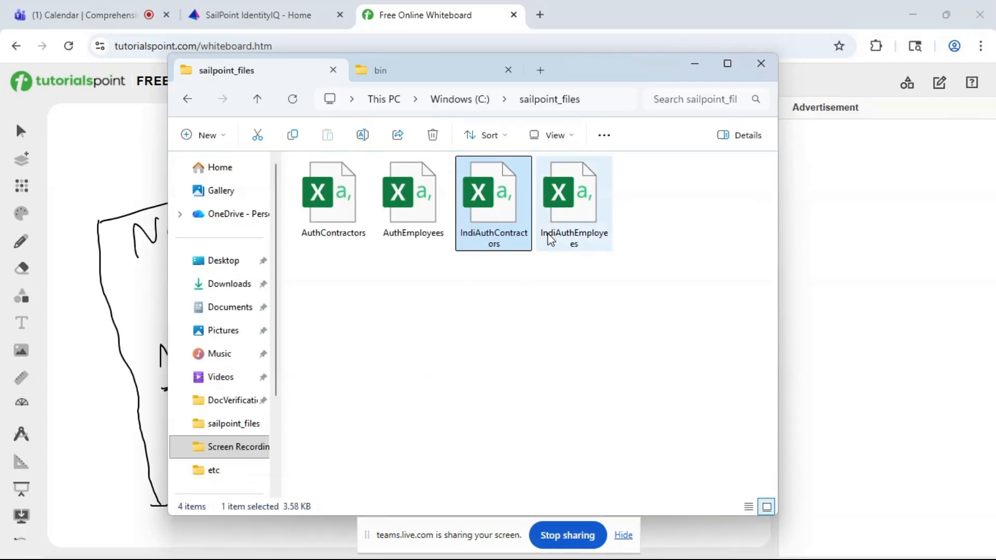
pyautogui.doubleClick(564, 217)
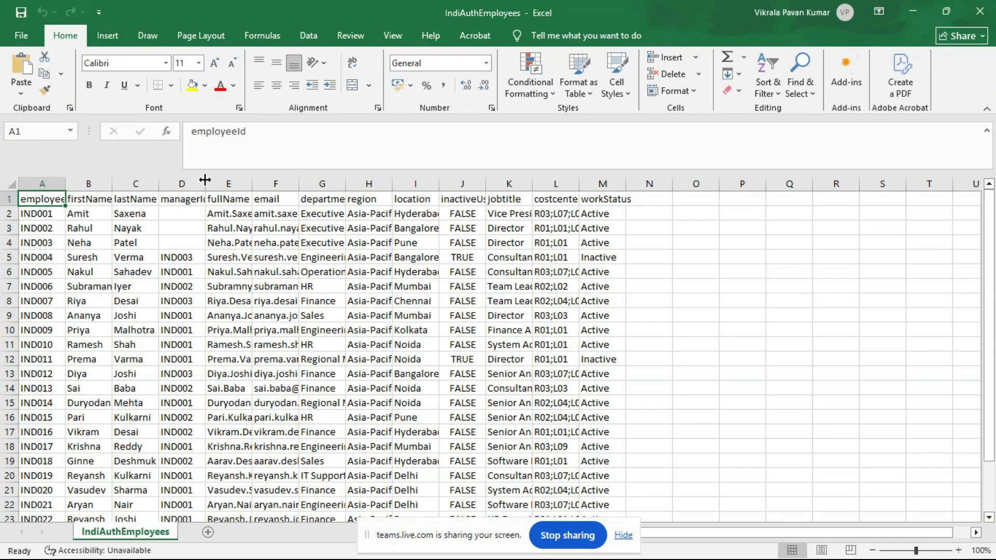
pyautogui.doubleClick(205, 179)
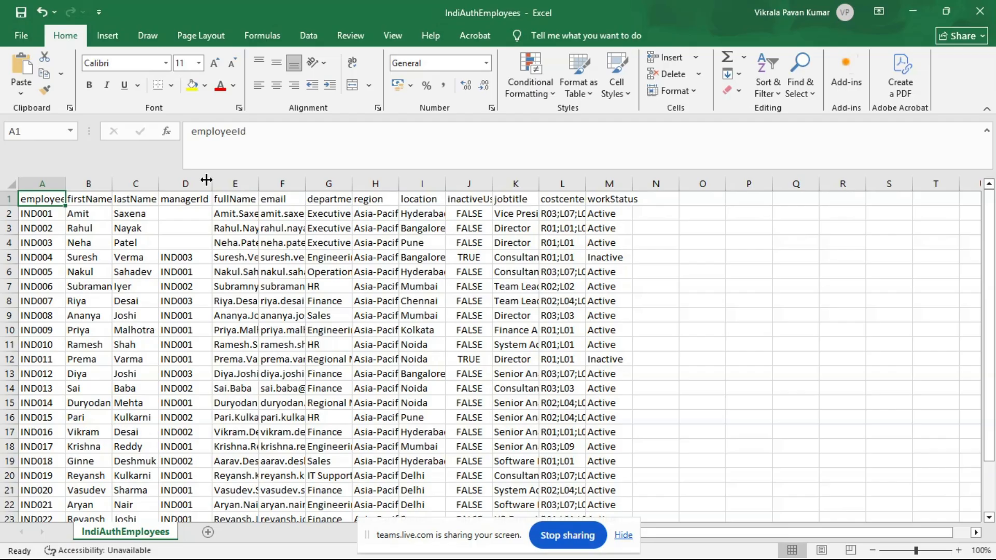
# - Examine the managerId values in rows 5 to 8 of the employee sheet
pyautogui.click(176, 259)
pyautogui.click(174, 276)
pyautogui.moveTo(174, 275); pyautogui.dragTo(176, 285)
pyautogui.click(177, 286)
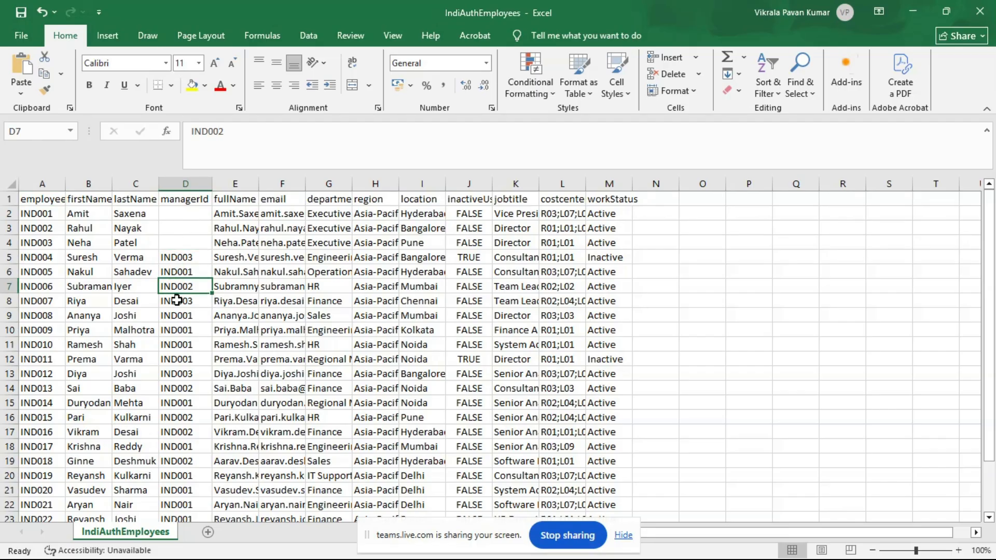
pyautogui.click(177, 300)
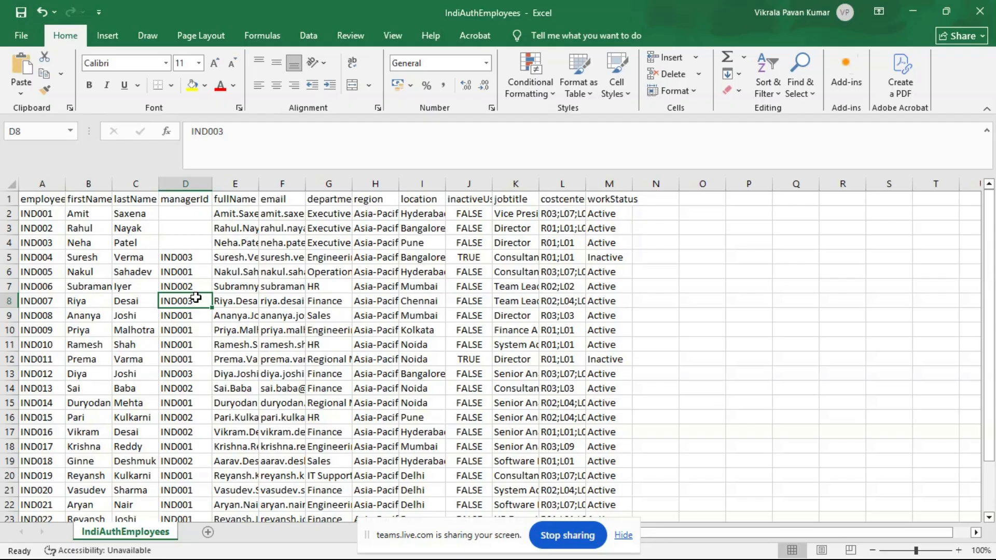
# - Switch back to the online whiteboard and write the title "Manager correlation" on a new board, with both words underlined
pyautogui.hotkey('alt', 'Tab')
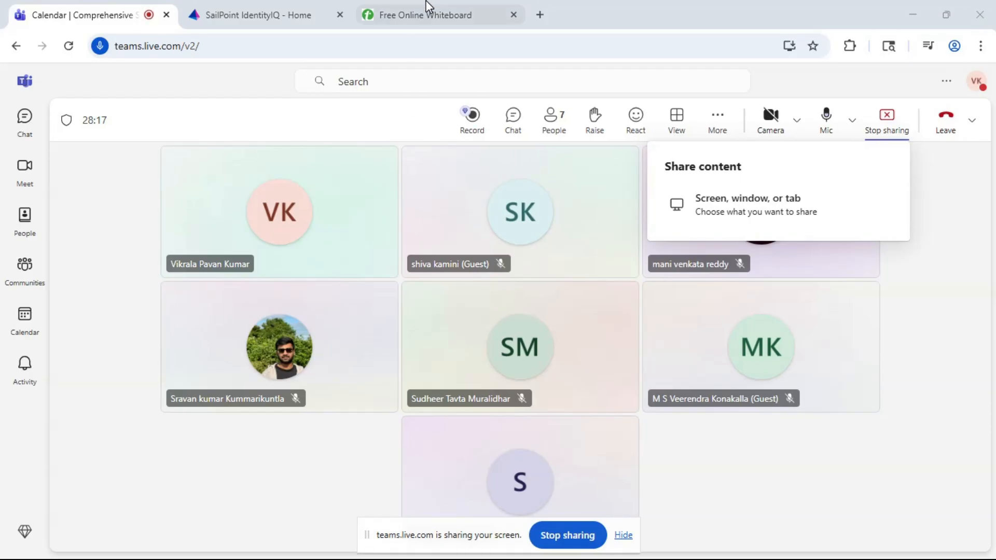
pyautogui.click(426, 8)
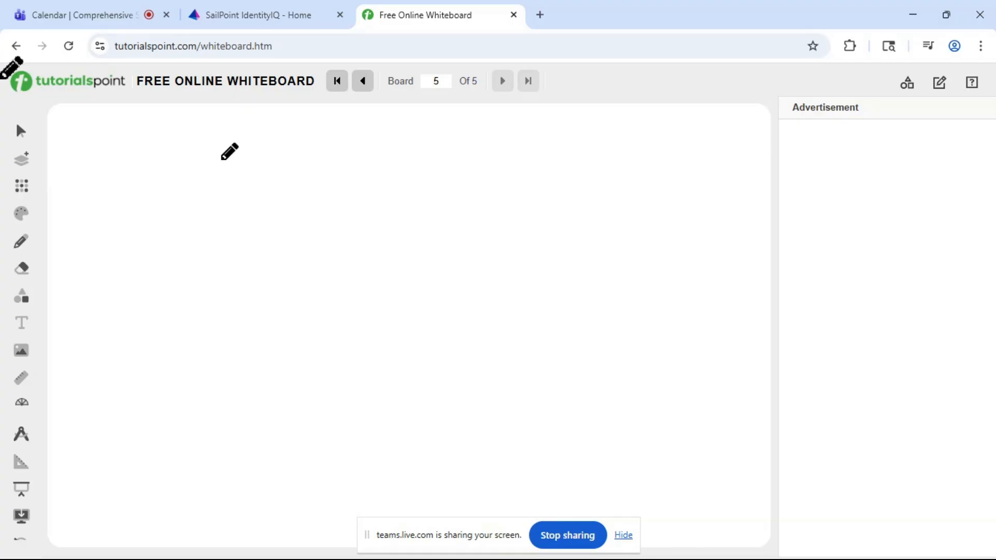
pyautogui.moveTo(297, 130); pyautogui.dragTo(458, 123)
pyautogui.moveTo(473, 123); pyautogui.dragTo(475, 143)
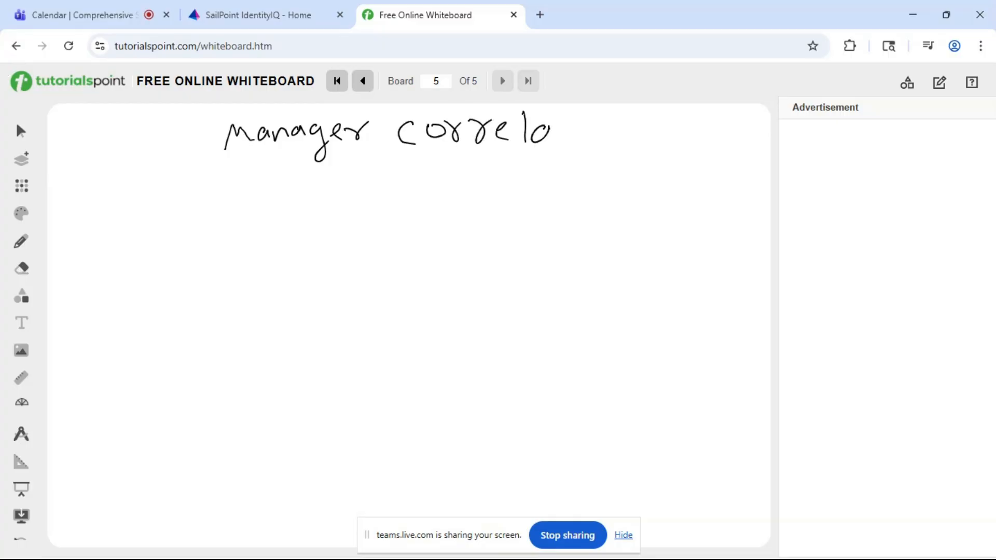
pyautogui.moveTo(551, 127); pyautogui.dragTo(573, 125)
pyautogui.moveTo(582, 123)
pyautogui.mouseDown()
pyautogui.moveTo(583, 143)
pyautogui.moveTo(604, 127)
pyautogui.moveTo(628, 140)
pyautogui.mouseUp()
pyautogui.moveTo(225, 171); pyautogui.dragTo(587, 154)
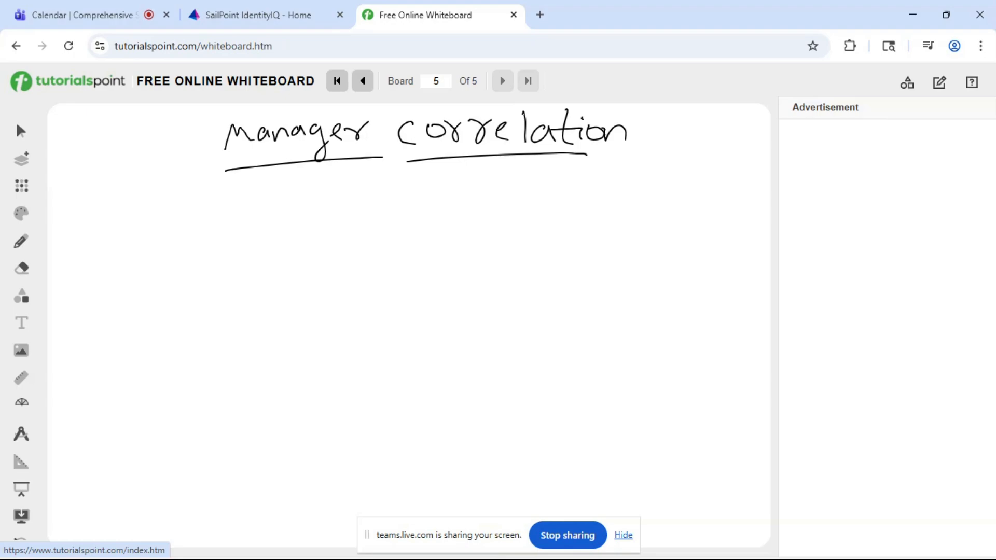
# - Write the employee's name below the title and draw a horizontal arrow leading away from it
pyautogui.click(166, 218)
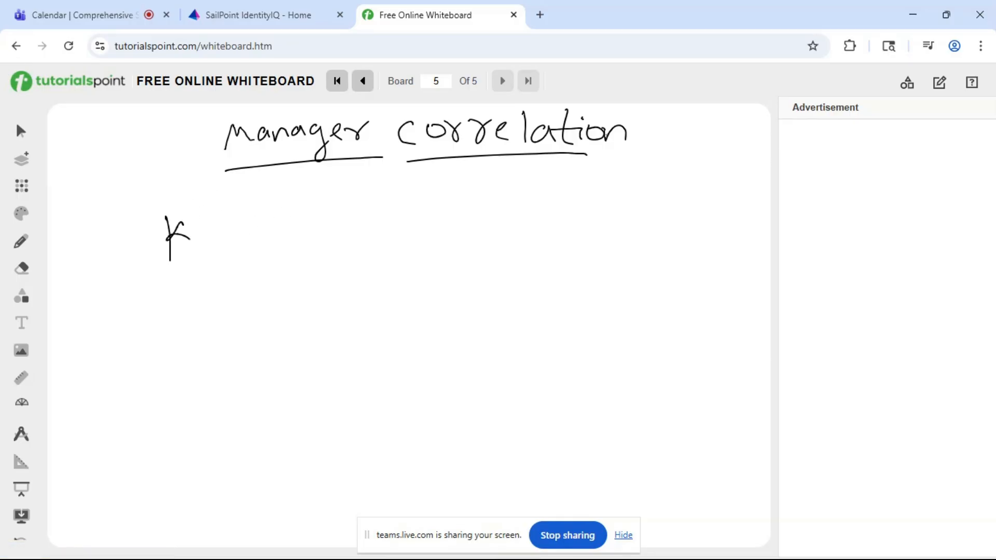
pyautogui.moveTo(213, 226); pyautogui.dragTo(214, 244)
pyautogui.moveTo(218, 226)
pyautogui.mouseDown()
pyautogui.moveTo(230, 246)
pyautogui.moveTo(270, 242)
pyautogui.mouseUp()
pyautogui.moveTo(283, 232)
pyautogui.mouseDown()
pyautogui.moveTo(400, 222)
pyautogui.moveTo(383, 241)
pyautogui.mouseUp()
pyautogui.click(305, 235)
# - Write the manager's name at the end of the arrow with "(Manager)" beneath it
pyautogui.moveTo(423, 206)
pyautogui.mouseDown()
pyautogui.moveTo(430, 237)
pyautogui.moveTo(465, 237)
pyautogui.moveTo(476, 214)
pyautogui.moveTo(523, 228)
pyautogui.mouseUp()
pyautogui.moveTo(429, 259); pyautogui.dragTo(429, 295)
pyautogui.moveTo(435, 268); pyautogui.dragTo(480, 271)
pyautogui.moveTo(485, 264); pyautogui.dragTo(496, 272)
pyautogui.moveTo(506, 266)
pyautogui.mouseDown()
pyautogui.moveTo(514, 299)
pyautogui.moveTo(543, 268)
pyautogui.mouseUp()
pyautogui.moveTo(545, 259); pyautogui.dragTo(558, 266)
pyautogui.moveTo(555, 247)
pyautogui.mouseDown()
pyautogui.moveTo(569, 254)
pyautogui.moveTo(556, 285)
pyautogui.mouseUp()
# - Write "(Emp)" beneath the employee's name and extend the chain from the manager with an arrow to "CEO"
pyautogui.moveTo(179, 273)
pyautogui.mouseDown()
pyautogui.moveTo(185, 313)
pyautogui.moveTo(235, 284)
pyautogui.moveTo(248, 303)
pyautogui.mouseUp()
pyautogui.moveTo(253, 284)
pyautogui.mouseDown()
pyautogui.moveTo(255, 321)
pyautogui.moveTo(254, 306)
pyautogui.mouseUp()
pyautogui.moveTo(258, 267); pyautogui.dragTo(268, 320)
pyautogui.moveTo(544, 217)
pyautogui.mouseDown()
pyautogui.moveTo(636, 207)
pyautogui.moveTo(614, 237)
pyautogui.mouseUp()
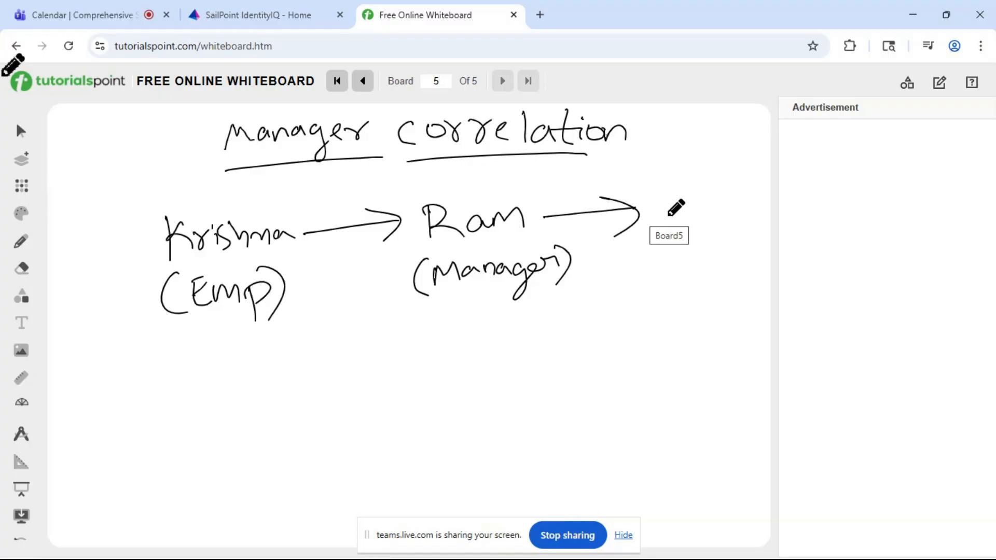
pyautogui.moveTo(688, 197)
pyautogui.mouseDown()
pyautogui.moveTo(674, 223)
pyautogui.moveTo(715, 222)
pyautogui.moveTo(709, 208)
pyautogui.mouseUp()
pyautogui.moveTo(725, 194); pyautogui.dragTo(727, 195)
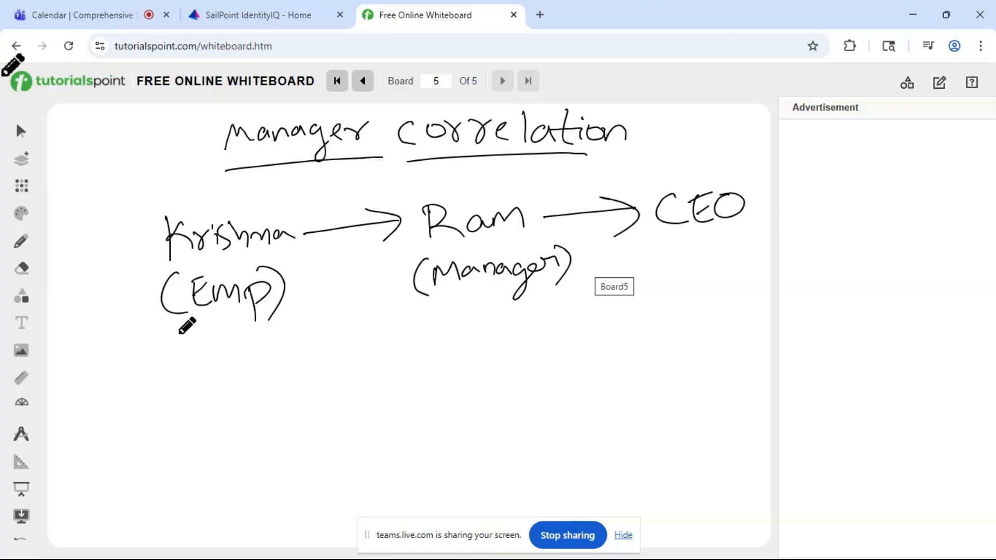
# - Underline the employee, manager and CEO entries and circle the employee's name
pyautogui.moveTo(164, 344); pyautogui.dragTo(249, 331)
pyautogui.moveTo(339, 323); pyautogui.dragTo(498, 294)
pyautogui.moveTo(573, 286); pyautogui.dragTo(717, 271)
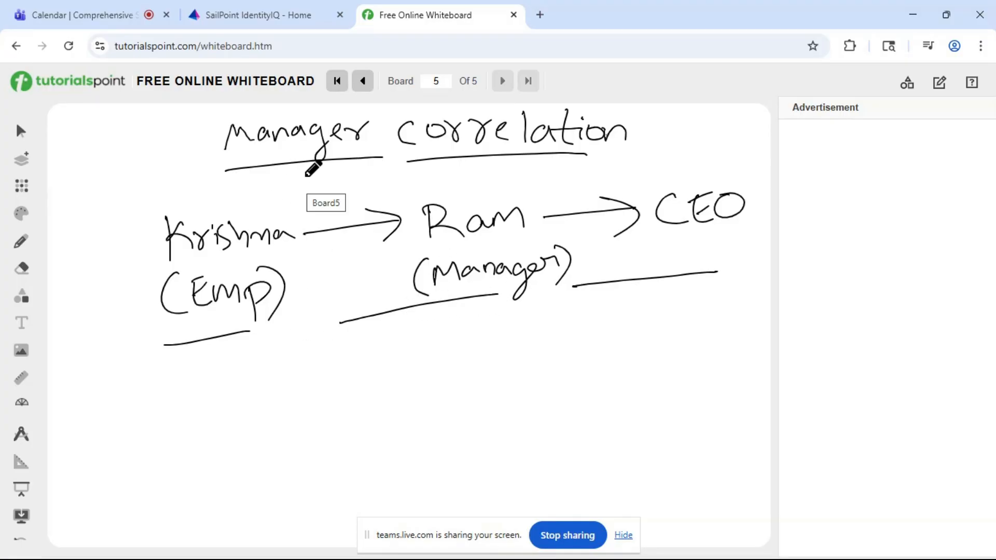
pyautogui.moveTo(295, 212)
pyautogui.mouseDown()
pyautogui.moveTo(189, 199)
pyautogui.moveTo(150, 251)
pyautogui.moveTo(259, 257)
pyautogui.moveTo(307, 243)
pyautogui.moveTo(290, 209)
pyautogui.mouseUp()
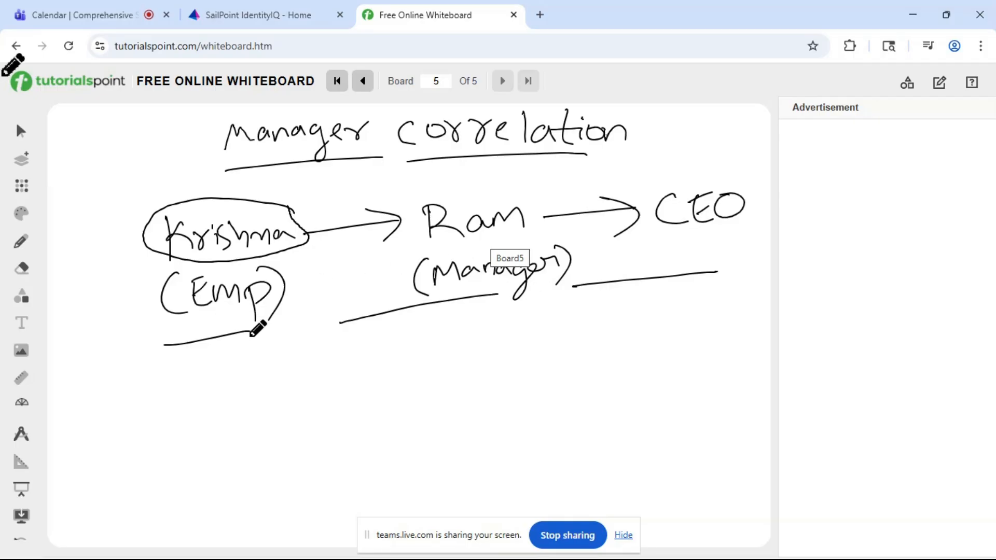
# - Draw a connecting arrow from the employee entry up to the manager entry and label it "Access"
pyautogui.click(227, 323)
pyautogui.moveTo(227, 322)
pyautogui.mouseDown()
pyautogui.moveTo(263, 371)
pyautogui.moveTo(437, 337)
pyautogui.moveTo(432, 308)
pyautogui.moveTo(447, 324)
pyautogui.mouseUp()
pyautogui.moveTo(289, 362); pyautogui.dragTo(305, 358)
pyautogui.moveTo(291, 352); pyautogui.dragTo(312, 355)
pyautogui.moveTo(325, 343)
pyautogui.mouseDown()
pyautogui.moveTo(321, 355)
pyautogui.moveTo(342, 343)
pyautogui.moveTo(351, 352)
pyautogui.mouseUp()
pyautogui.moveTo(369, 336); pyautogui.dragTo(363, 353)
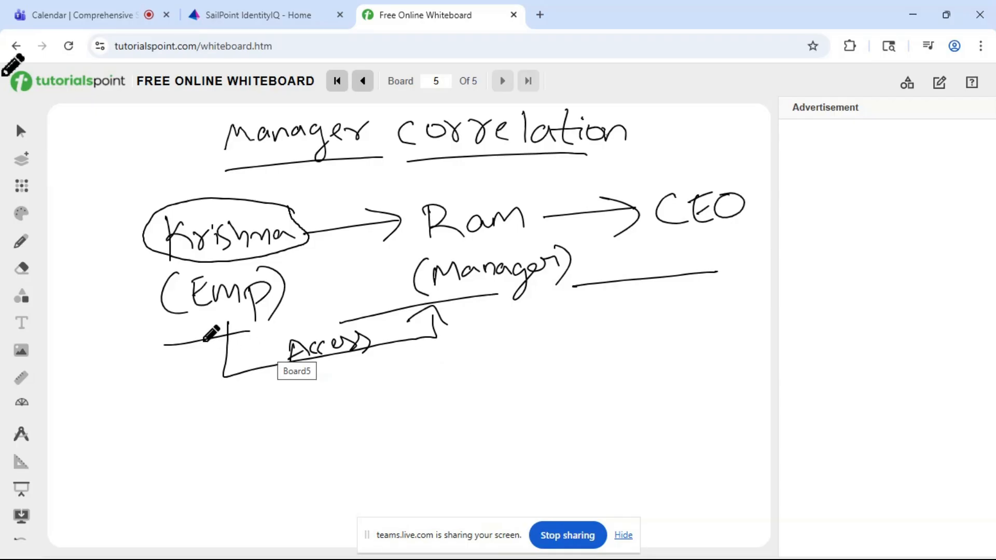
# - Draw a second employee-to-manager arrow around the Access arrow and label it "escalate"
pyautogui.moveTo(200, 333)
pyautogui.mouseDown()
pyautogui.moveTo(205, 362)
pyautogui.moveTo(245, 411)
pyautogui.moveTo(443, 372)
pyautogui.moveTo(484, 341)
pyautogui.moveTo(480, 310)
pyautogui.mouseUp()
pyautogui.moveTo(455, 319); pyautogui.dragTo(503, 313)
pyautogui.moveTo(291, 390); pyautogui.dragTo(301, 395)
pyautogui.moveTo(313, 380)
pyautogui.mouseDown()
pyautogui.moveTo(302, 398)
pyautogui.moveTo(383, 370)
pyautogui.moveTo(409, 374)
pyautogui.mouseUp()
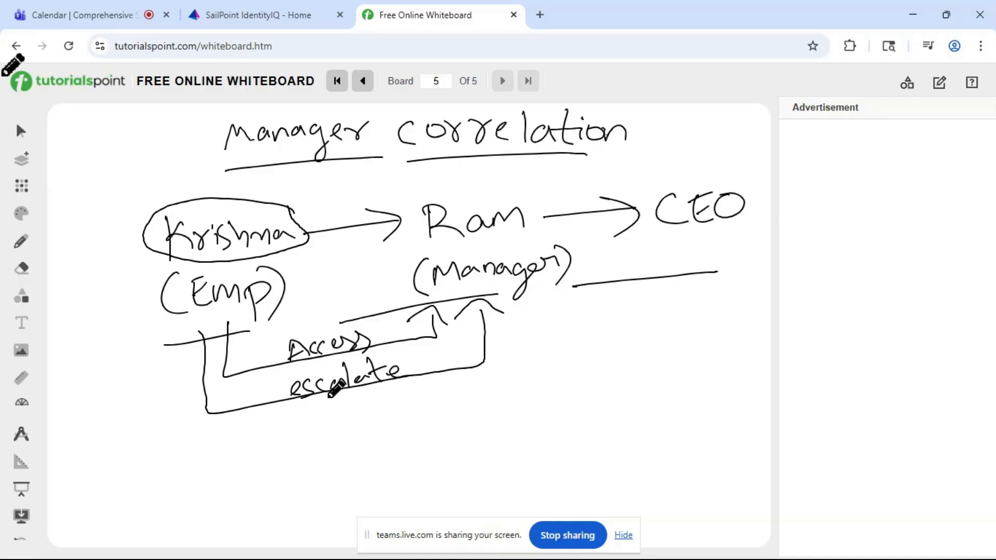
# - Draw a third, outermost employee-to-manager arrow and label it "review"
pyautogui.moveTo(176, 329)
pyautogui.mouseDown()
pyautogui.moveTo(184, 404)
pyautogui.moveTo(296, 434)
pyautogui.moveTo(478, 396)
pyautogui.moveTo(519, 357)
pyautogui.moveTo(524, 319)
pyautogui.mouseUp()
pyautogui.moveTo(502, 327); pyautogui.dragTo(539, 326)
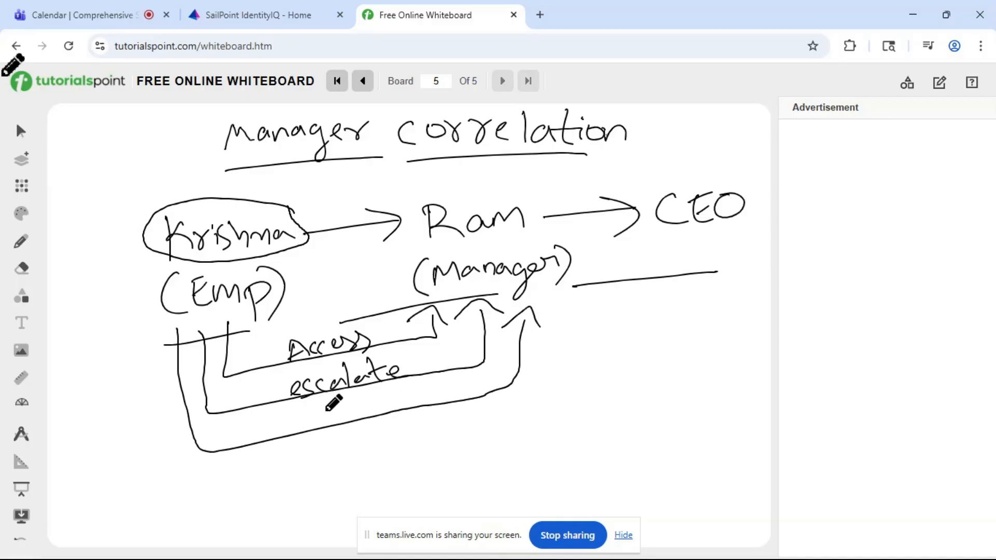
pyautogui.moveTo(286, 422); pyautogui.dragTo(412, 392)
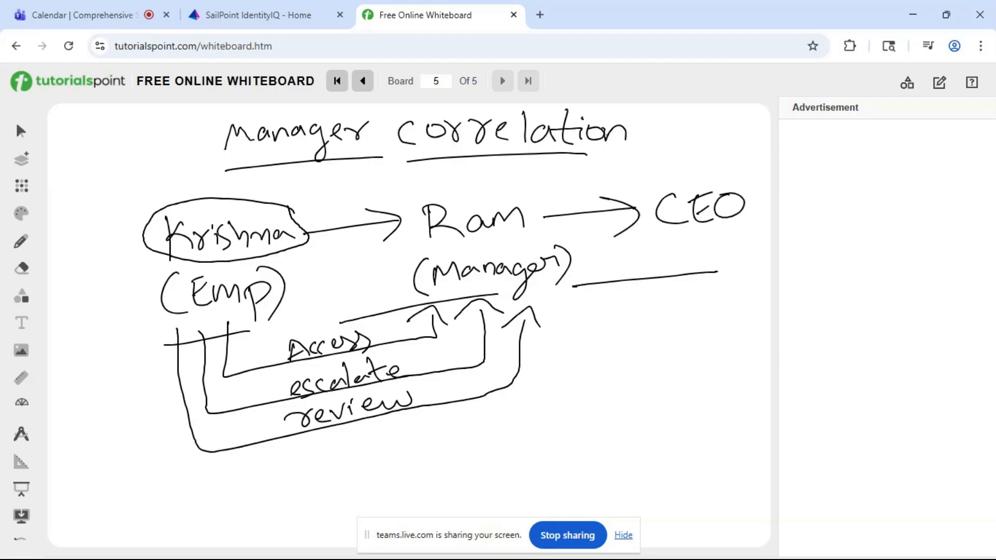
# - Review the IndiAuthEmployees sheet in Excel, minimize it, look at the Teams meeting and return to the whiteboard
pyautogui.hotkey('alt', 'Tab')
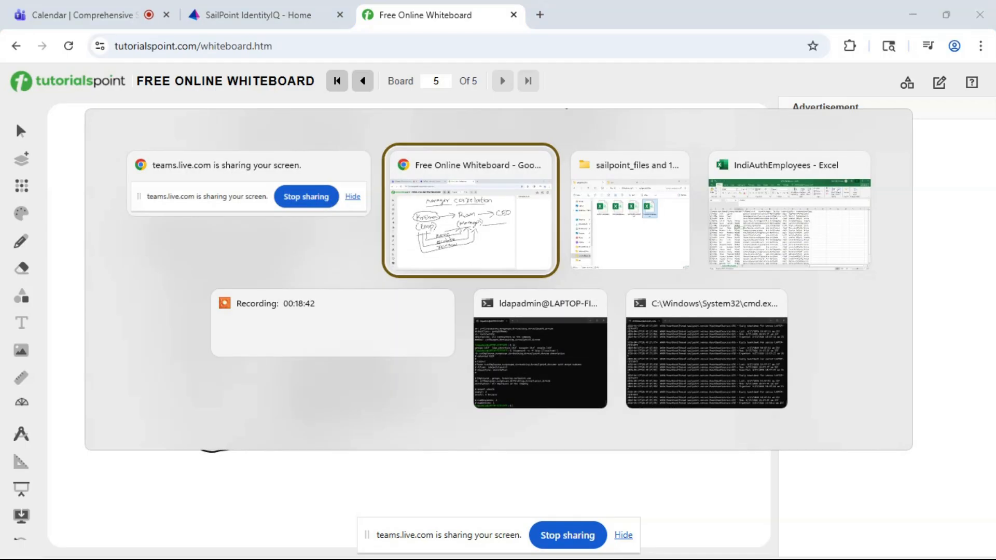
pyautogui.hotkey('alt', 'Tab')
pyautogui.hotkey('alt', 'Tab')
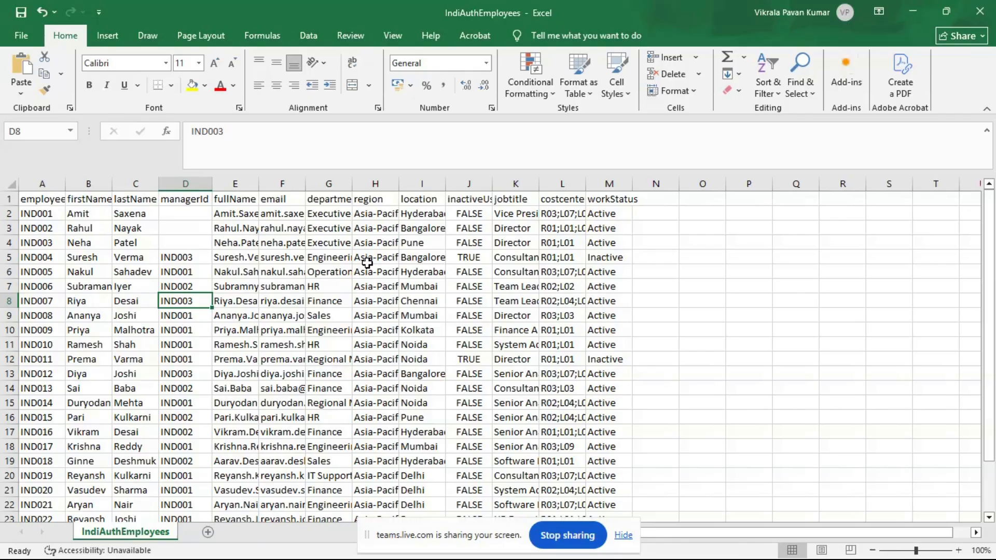
pyautogui.click(912, 12)
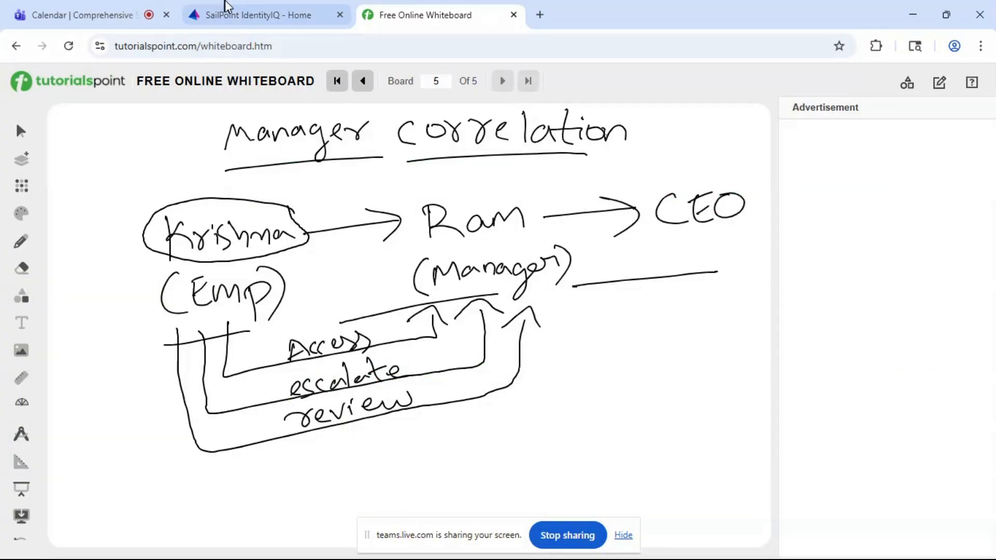
pyautogui.click(87, 12)
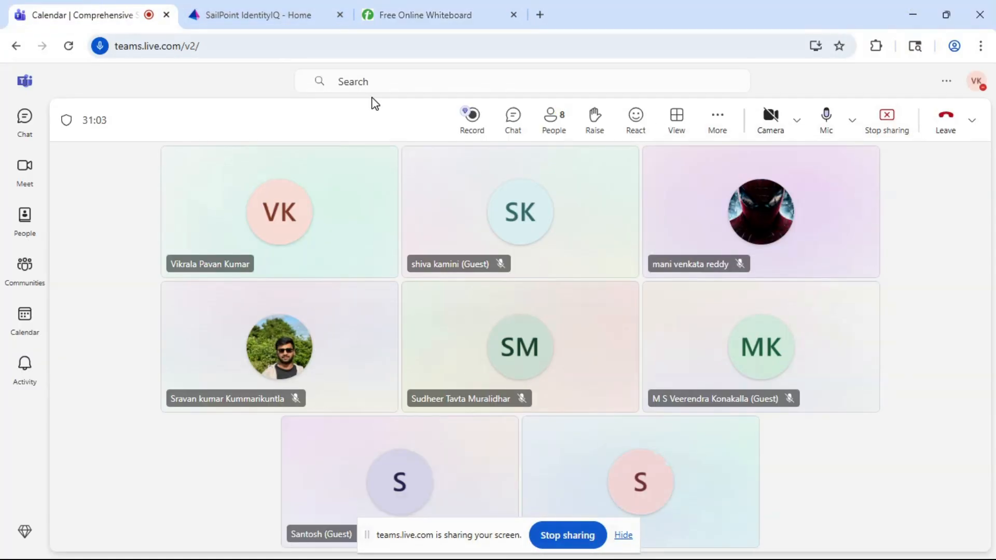
pyautogui.click(402, 8)
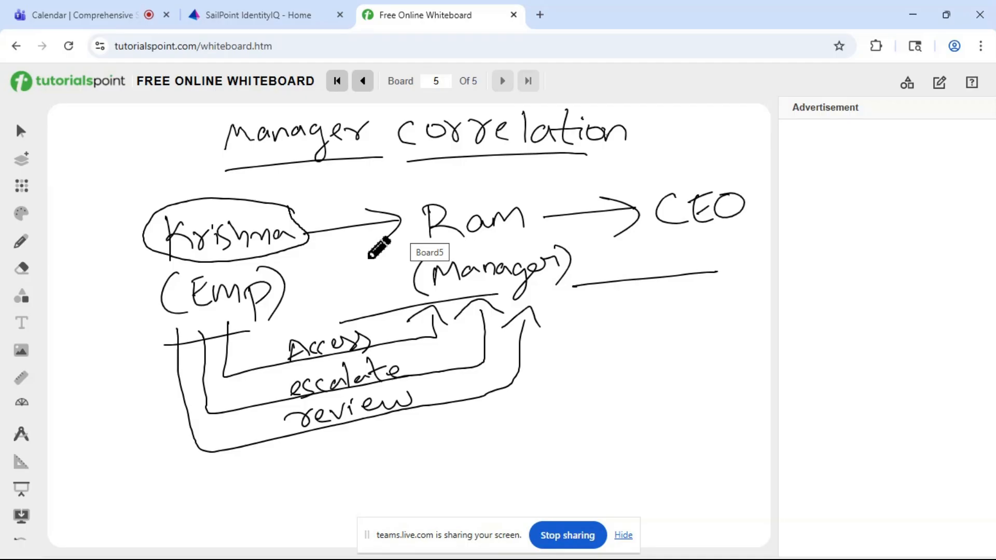
# - Add a new board and write an "Emp ID:" line with the employee's ID
pyautogui.click(26, 162)
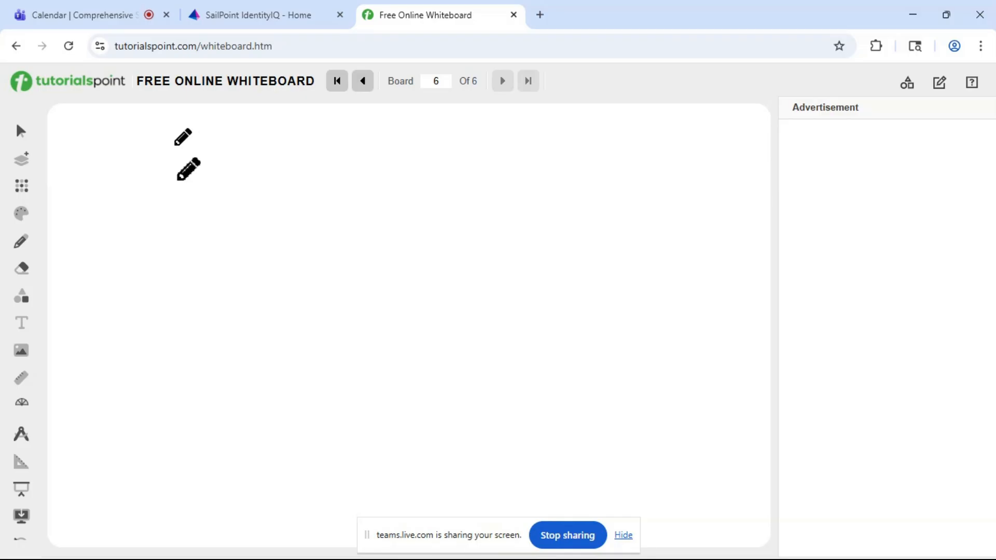
pyautogui.moveTo(129, 133)
pyautogui.mouseDown()
pyautogui.moveTo(132, 154)
pyautogui.moveTo(146, 155)
pyautogui.mouseUp()
pyautogui.moveTo(151, 139)
pyautogui.mouseDown()
pyautogui.moveTo(155, 154)
pyautogui.moveTo(195, 155)
pyautogui.moveTo(283, 129)
pyautogui.moveTo(315, 147)
pyautogui.mouseUp()
pyautogui.moveTo(310, 160); pyautogui.dragTo(316, 160)
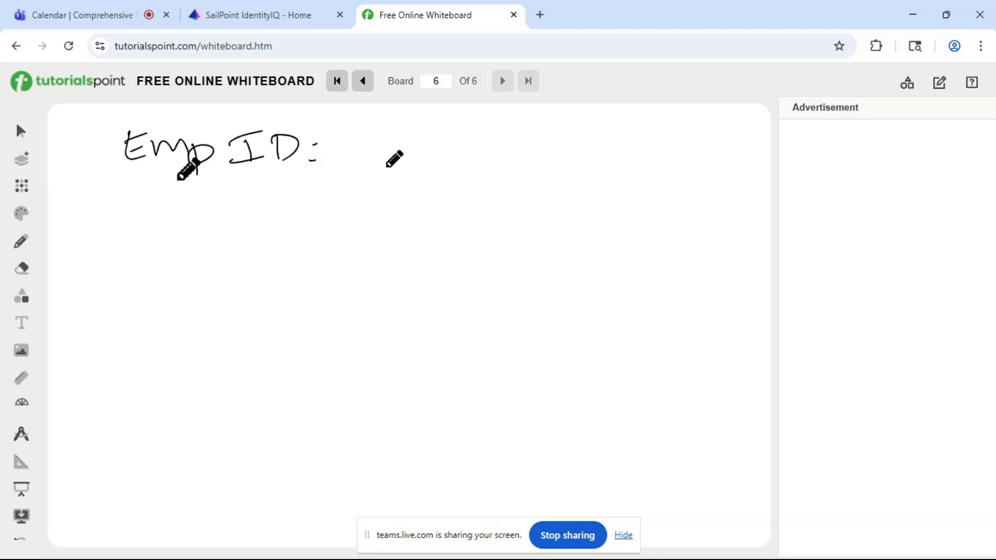
pyautogui.moveTo(416, 140)
pyautogui.mouseDown()
pyautogui.moveTo(416, 169)
pyautogui.moveTo(492, 135)
pyautogui.mouseUp()
pyautogui.moveTo(491, 137); pyautogui.dragTo(490, 163)
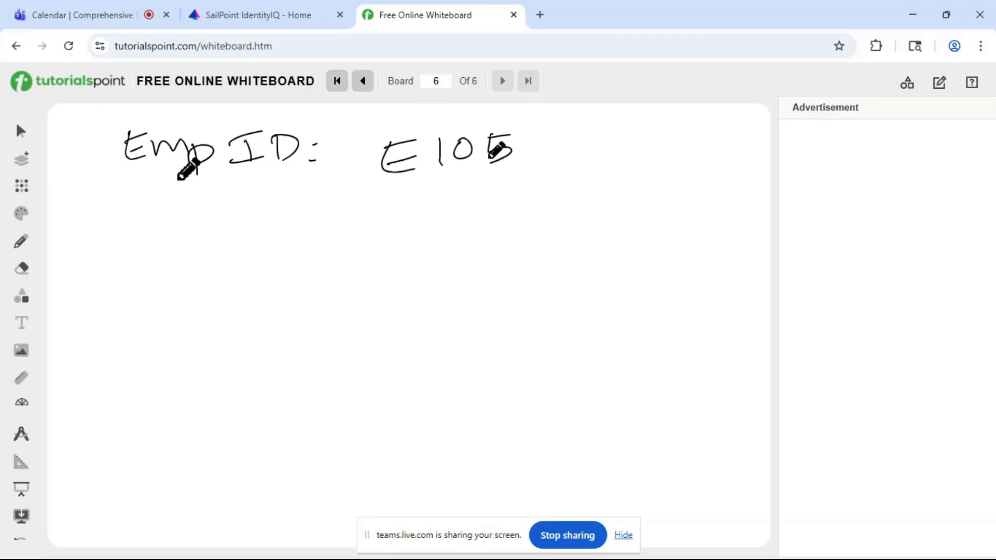
# - Write a "Fullname:" line with the employee's full name below the Emp ID line
pyautogui.moveTo(139, 212)
pyautogui.mouseDown()
pyautogui.moveTo(146, 242)
pyautogui.moveTo(174, 197)
pyautogui.mouseUp()
pyautogui.moveTo(146, 224); pyautogui.dragTo(165, 222)
pyautogui.moveTo(171, 217); pyautogui.dragTo(211, 229)
pyautogui.moveTo(224, 220)
pyautogui.mouseDown()
pyautogui.moveTo(325, 210)
pyautogui.moveTo(334, 218)
pyautogui.mouseUp()
pyautogui.click(341, 219)
pyautogui.click(342, 227)
pyautogui.moveTo(410, 195); pyautogui.dragTo(431, 228)
pyautogui.moveTo(435, 216); pyautogui.dragTo(509, 223)
pyautogui.moveTo(513, 204)
pyautogui.mouseDown()
pyautogui.moveTo(528, 194)
pyautogui.moveTo(529, 222)
pyautogui.mouseUp()
pyautogui.moveTo(534, 210)
pyautogui.mouseDown()
pyautogui.moveTo(551, 203)
pyautogui.moveTo(573, 218)
pyautogui.mouseUp()
pyautogui.click(565, 189)
pyautogui.moveTo(586, 184); pyautogui.dragTo(608, 215)
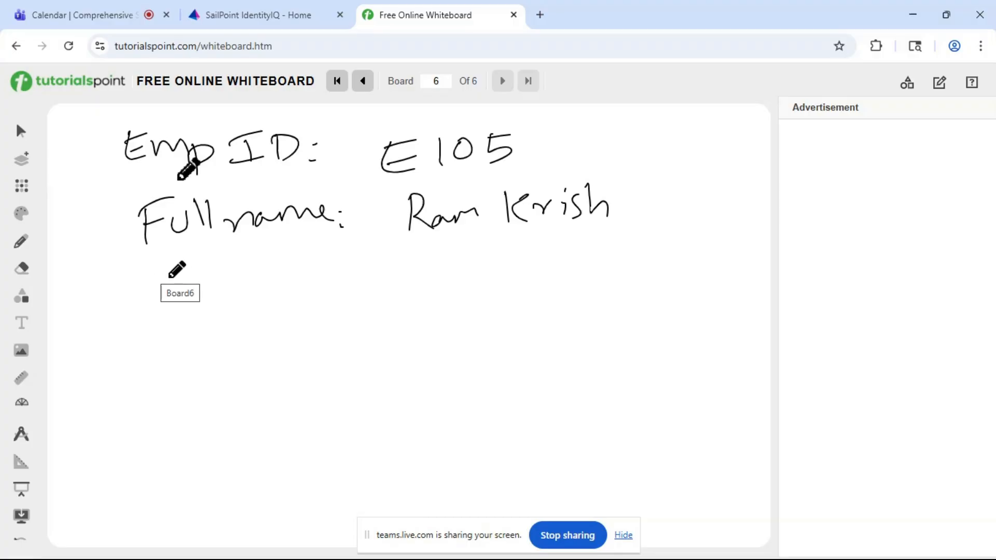
# - Write a "ManagerID:" line with the manager's ID below the Fullname line
pyautogui.moveTo(167, 268); pyautogui.dragTo(182, 267)
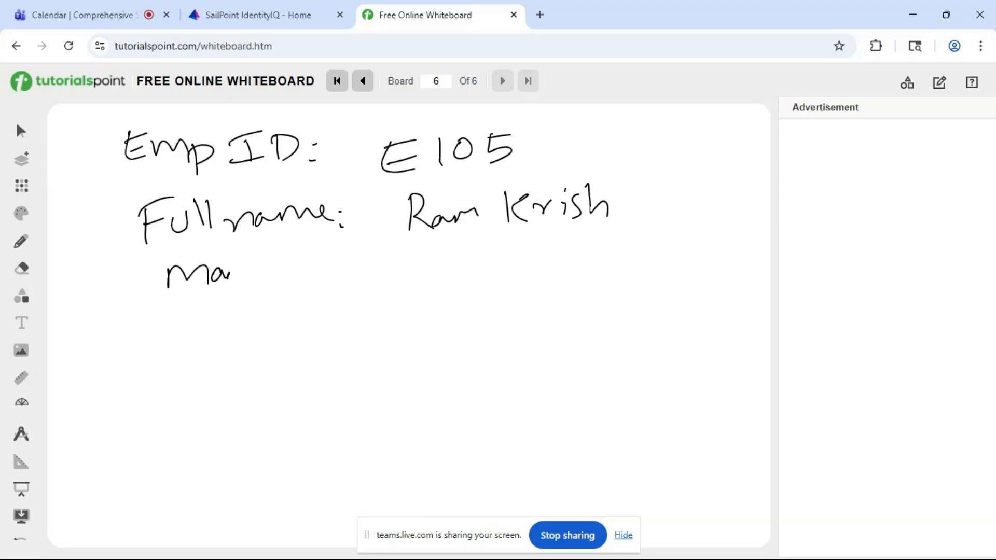
pyautogui.moveTo(228, 277)
pyautogui.mouseDown()
pyautogui.moveTo(274, 294)
pyautogui.moveTo(341, 251)
pyautogui.mouseUp()
pyautogui.moveTo(326, 254); pyautogui.dragTo(328, 276)
pyautogui.moveTo(330, 258); pyautogui.dragTo(338, 277)
pyautogui.click(374, 262)
pyautogui.click(376, 270)
pyautogui.moveTo(429, 258)
pyautogui.mouseDown()
pyautogui.moveTo(428, 278)
pyautogui.moveTo(451, 280)
pyautogui.mouseUp()
pyautogui.moveTo(426, 269); pyautogui.dragTo(448, 265)
pyautogui.moveTo(427, 256)
pyautogui.mouseDown()
pyautogui.moveTo(497, 249)
pyautogui.moveTo(475, 280)
pyautogui.moveTo(507, 258)
pyautogui.mouseUp()
pyautogui.moveTo(524, 255); pyautogui.dragTo(524, 278)
pyautogui.moveTo(525, 254); pyautogui.dragTo(545, 251)
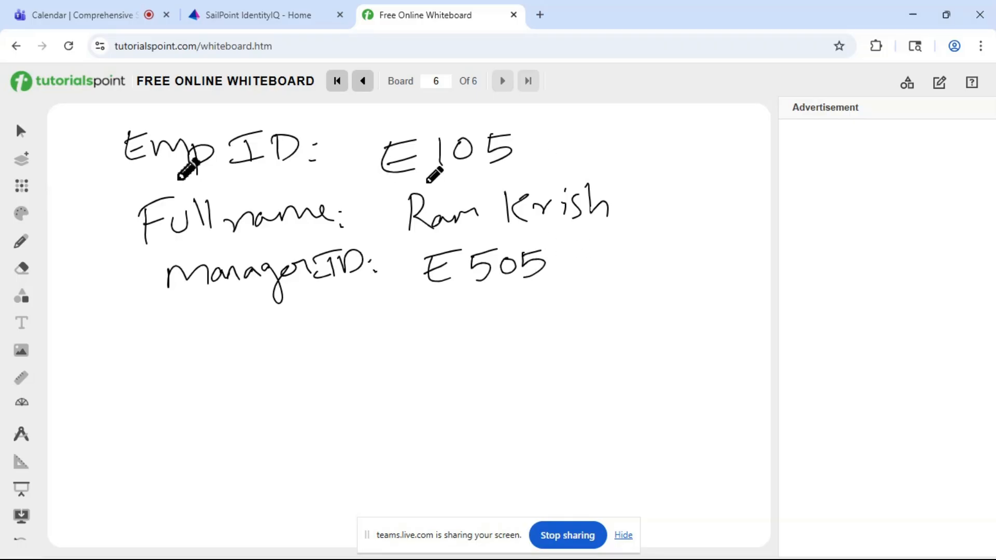
# - Mark the full name and manager ID with a loop, an arrow and an underline, and annotate the manager ID as "clickable link"
pyautogui.moveTo(633, 196)
pyautogui.mouseDown()
pyautogui.moveTo(571, 184)
pyautogui.moveTo(345, 181)
pyautogui.moveTo(449, 231)
pyautogui.moveTo(643, 222)
pyautogui.moveTo(634, 193)
pyautogui.mouseUp()
pyautogui.moveTo(567, 232)
pyautogui.mouseDown()
pyautogui.moveTo(584, 248)
pyautogui.moveTo(554, 266)
pyautogui.moveTo(580, 279)
pyautogui.mouseUp()
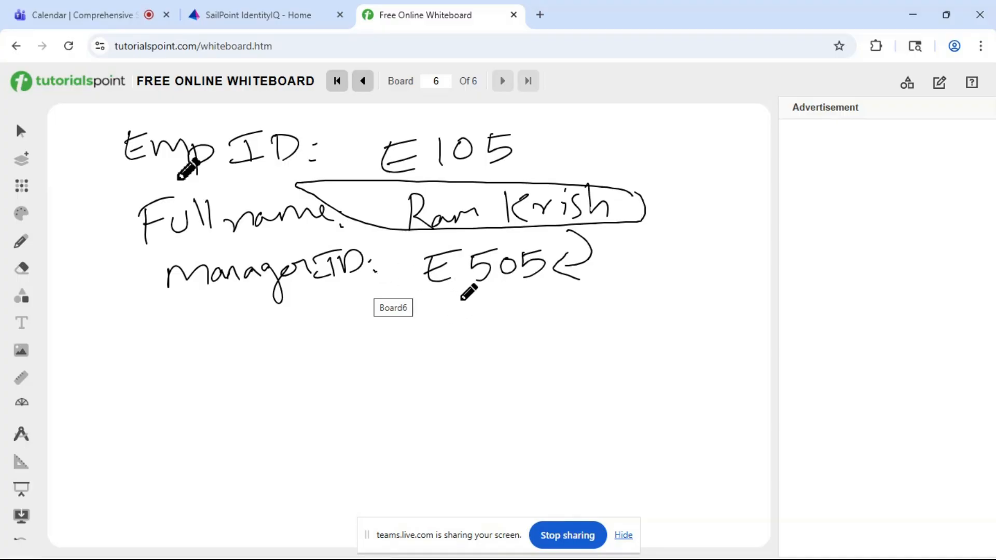
pyautogui.click(430, 298)
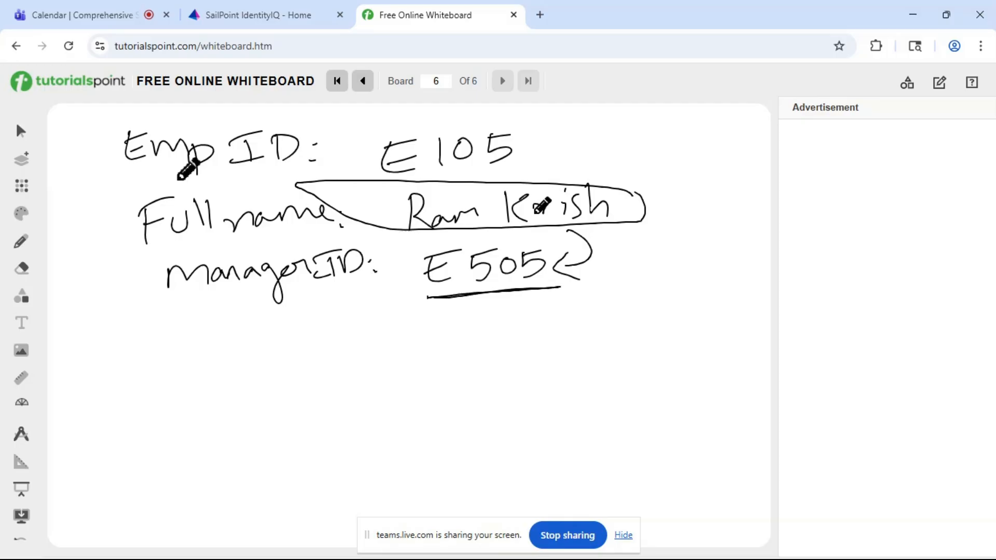
pyautogui.moveTo(491, 305)
pyautogui.mouseDown()
pyautogui.moveTo(534, 332)
pyautogui.moveTo(519, 355)
pyautogui.moveTo(623, 312)
pyautogui.moveTo(641, 330)
pyautogui.moveTo(772, 330)
pyautogui.mouseUp()
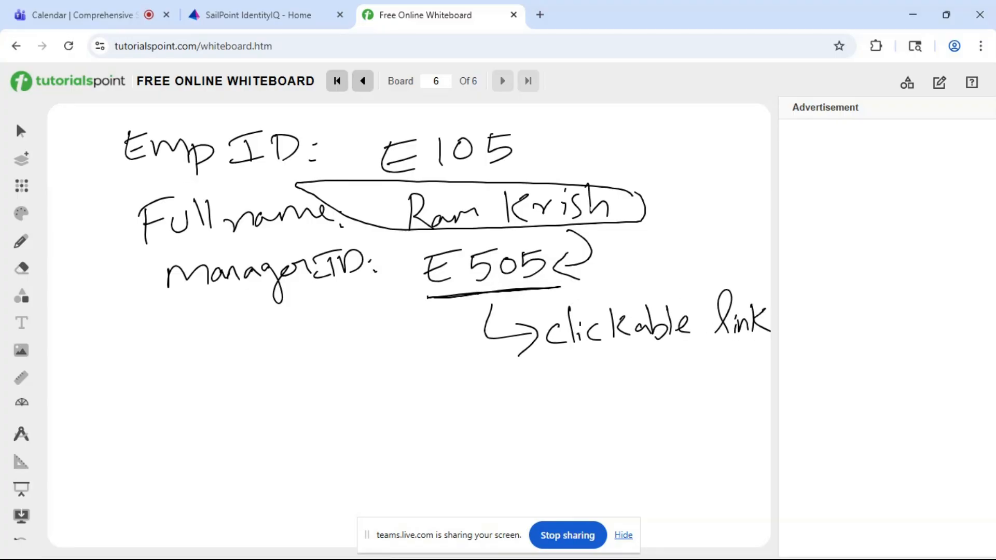
# - Draw an arrow down from the underlined manager ID and write "Manager's Identity cube" at its end
pyautogui.moveTo(427, 324)
pyautogui.mouseDown()
pyautogui.moveTo(343, 378)
pyautogui.moveTo(382, 384)
pyautogui.mouseUp()
pyautogui.moveTo(206, 412); pyautogui.dragTo(206, 433)
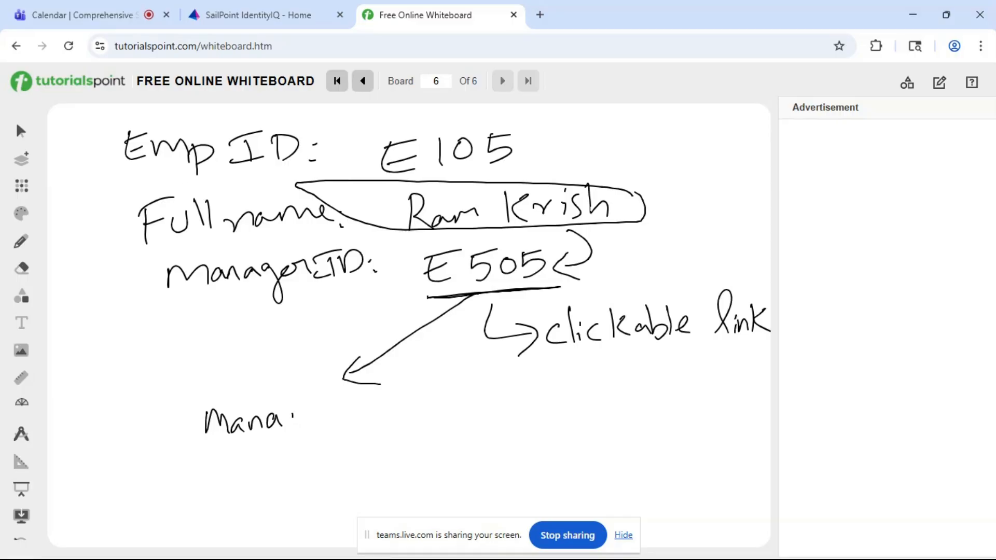
pyautogui.moveTo(339, 415)
pyautogui.mouseDown()
pyautogui.moveTo(356, 429)
pyautogui.moveTo(469, 419)
pyautogui.mouseUp()
pyautogui.moveTo(474, 394)
pyautogui.mouseDown()
pyautogui.moveTo(480, 419)
pyautogui.moveTo(487, 407)
pyautogui.mouseUp()
pyautogui.moveTo(494, 405); pyautogui.dragTo(494, 417)
pyautogui.click(501, 393)
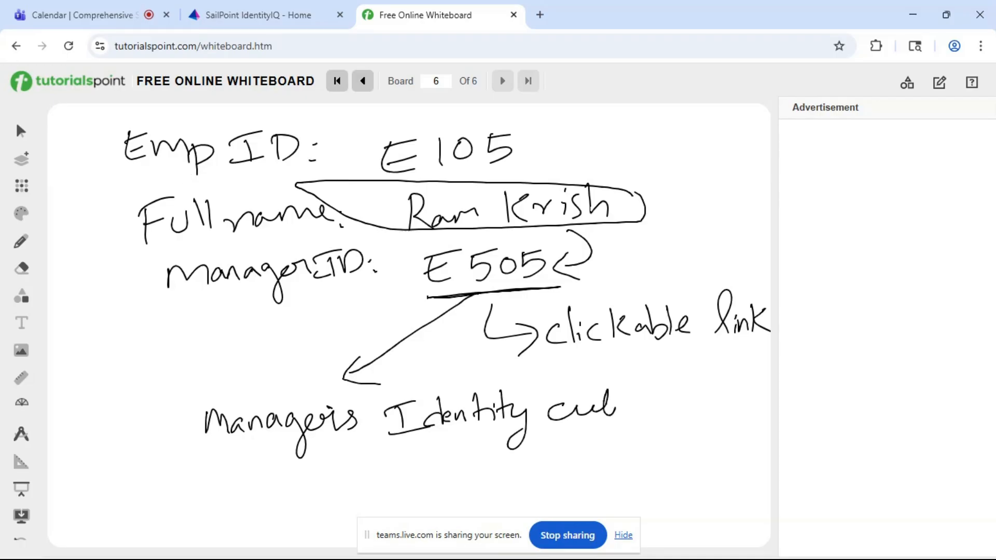
pyautogui.moveTo(615, 410); pyautogui.dragTo(638, 410)
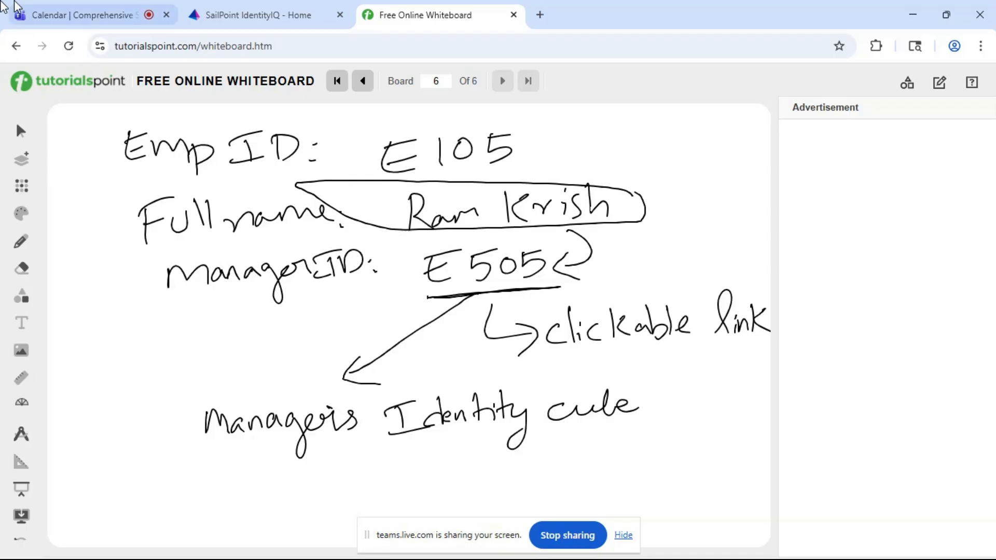
# - Switch to SailPoint IdentityIQ and open the Manager attribute from the Identity Mappings in Global Settings
pyautogui.click(265, 16)
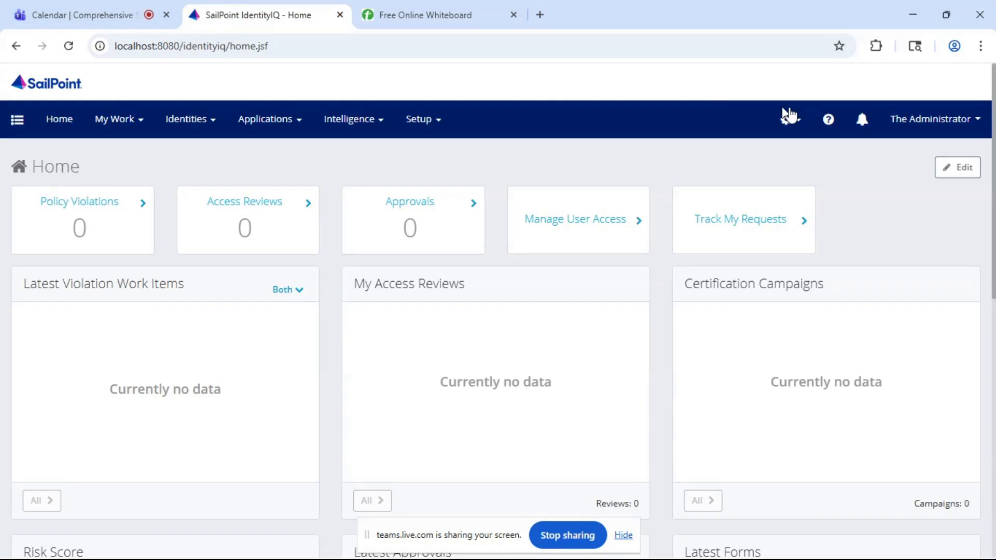
pyautogui.click(794, 121)
pyautogui.click(769, 154)
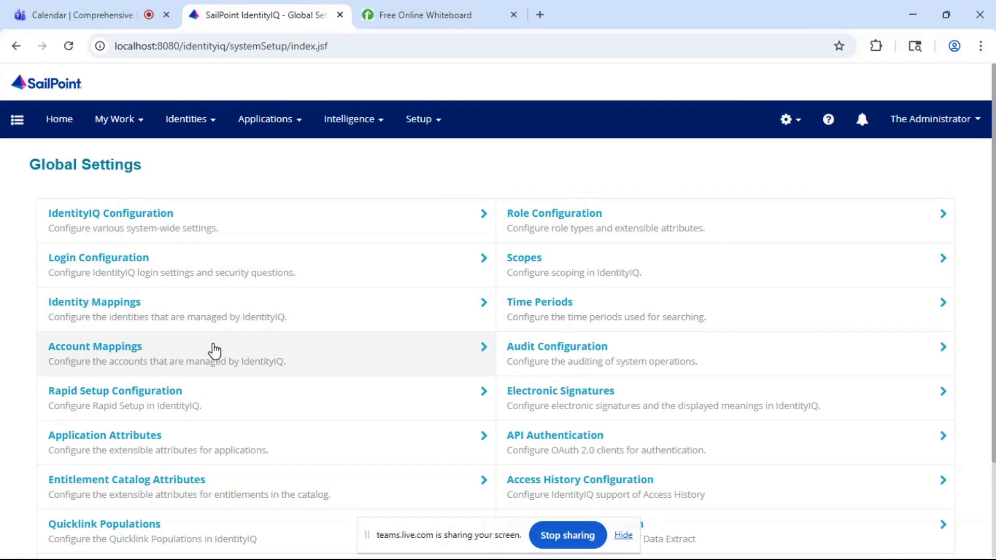
pyautogui.click(103, 308)
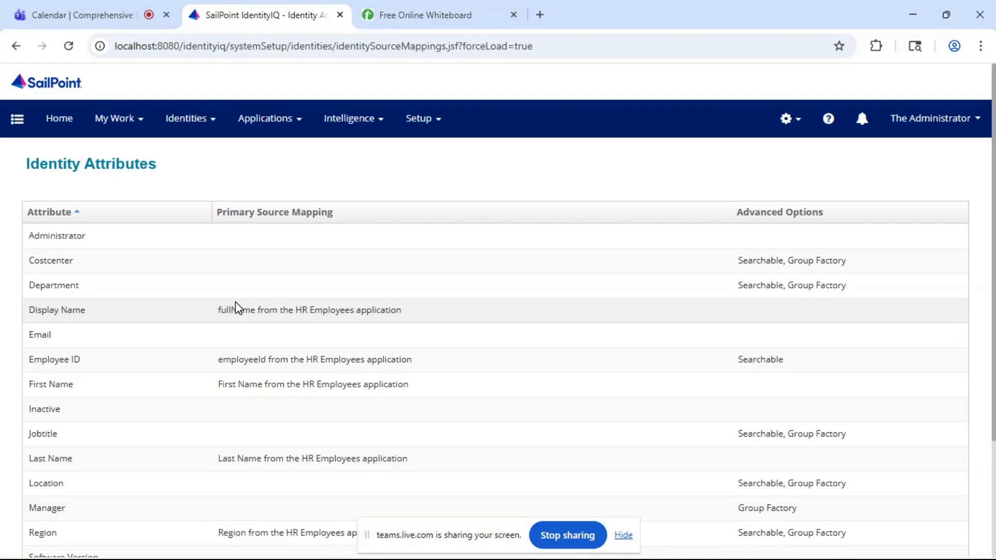
pyautogui.scroll(-3, 244, 311)
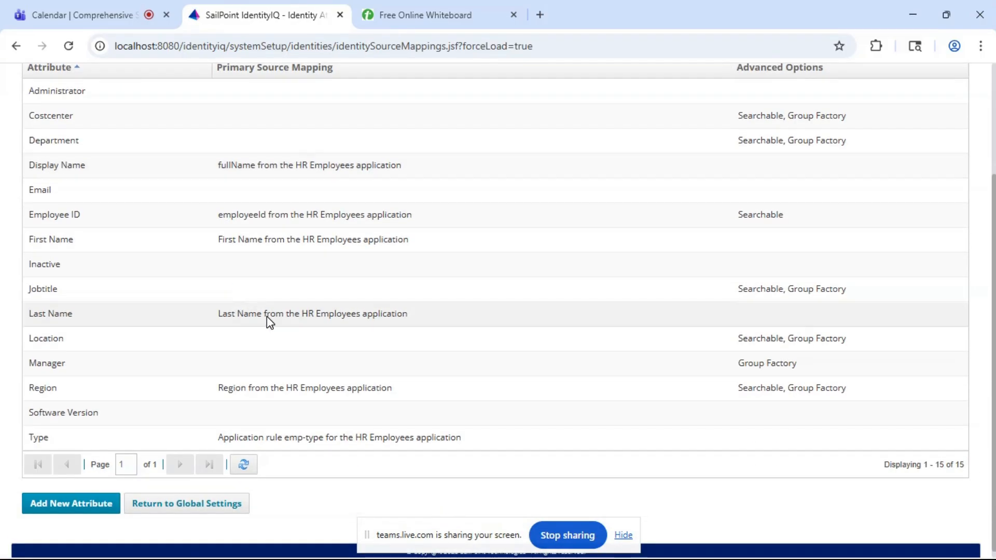
pyautogui.click(66, 365)
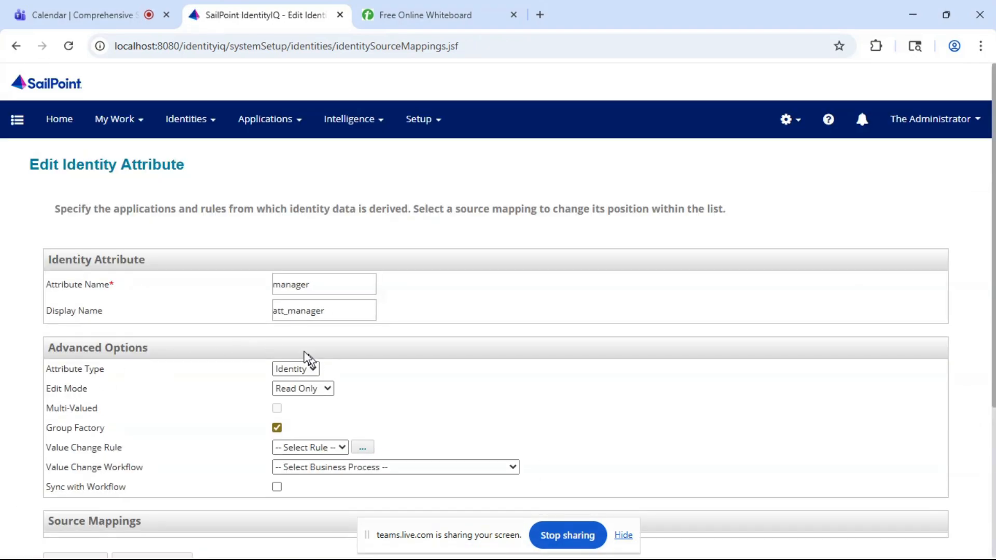
# - Add managerId from the HR Employees application as a source mapping of the manager attribute
pyautogui.scroll(-3, 308, 352)
pyautogui.scroll(-2, 310, 340)
pyautogui.click(78, 351)
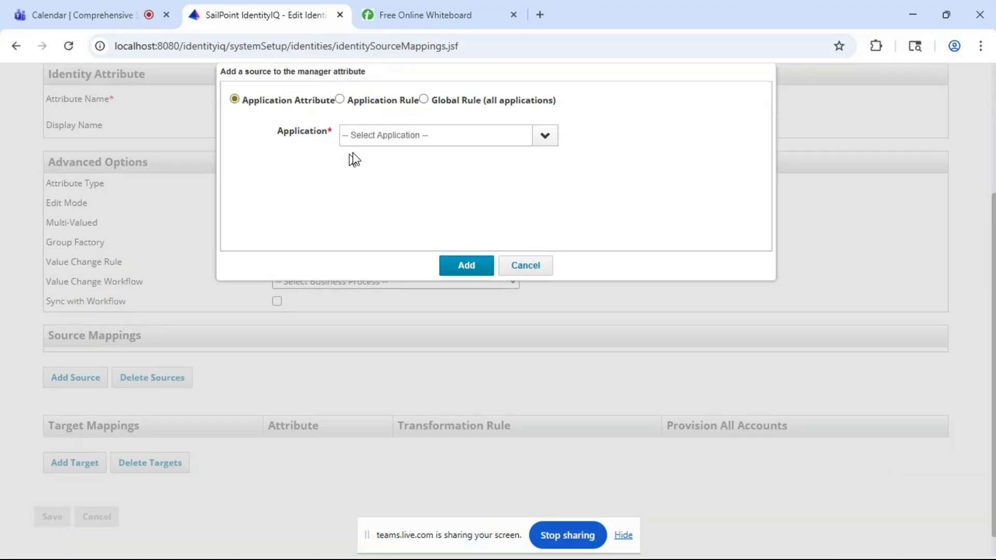
pyautogui.click(536, 138)
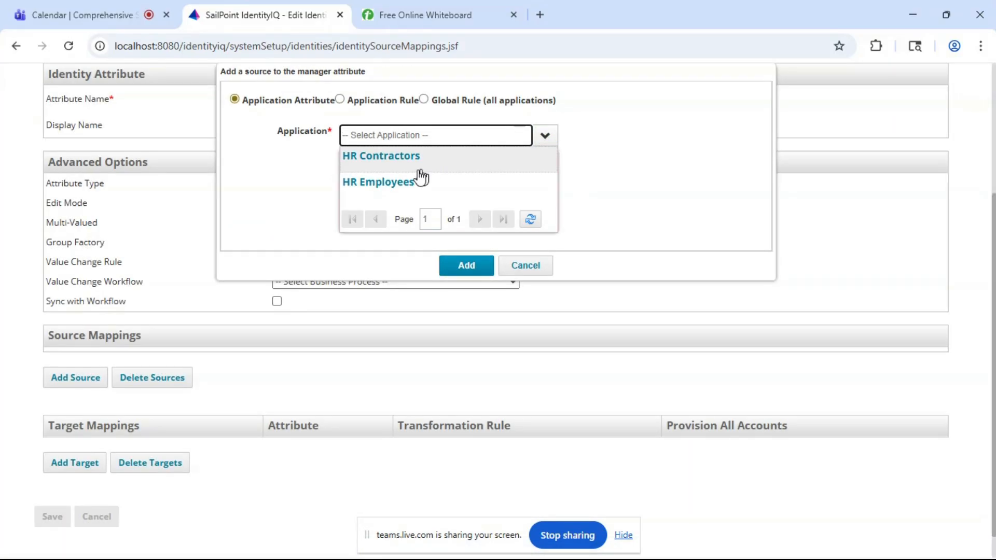
pyautogui.click(410, 179)
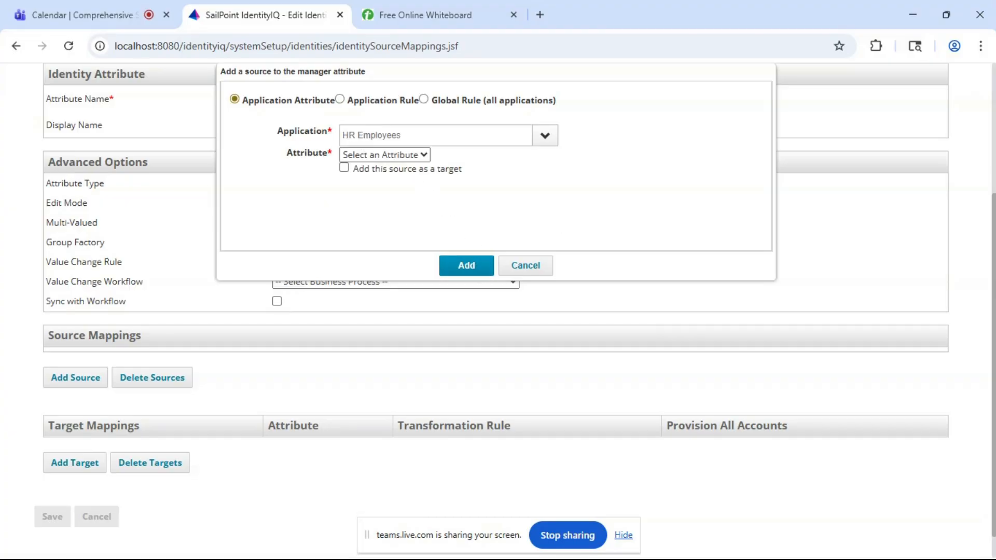
pyautogui.click(398, 155)
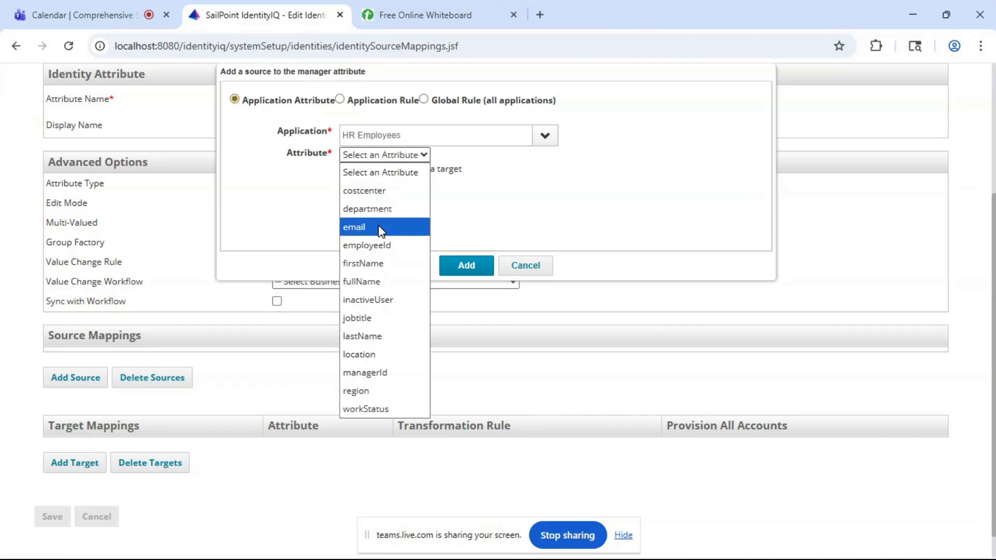
pyautogui.click(377, 378)
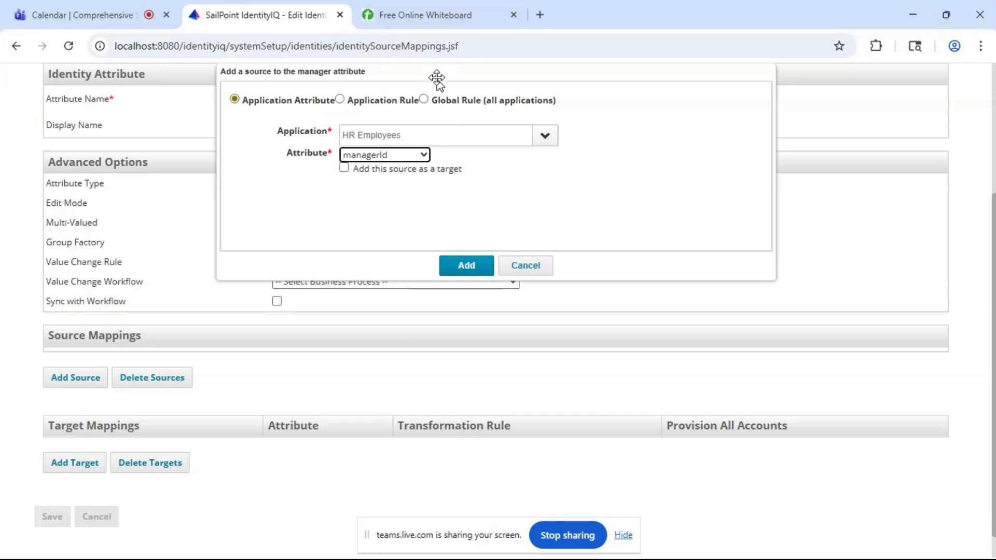
pyautogui.moveTo(437, 72); pyautogui.dragTo(446, 106)
pyautogui.click(472, 299)
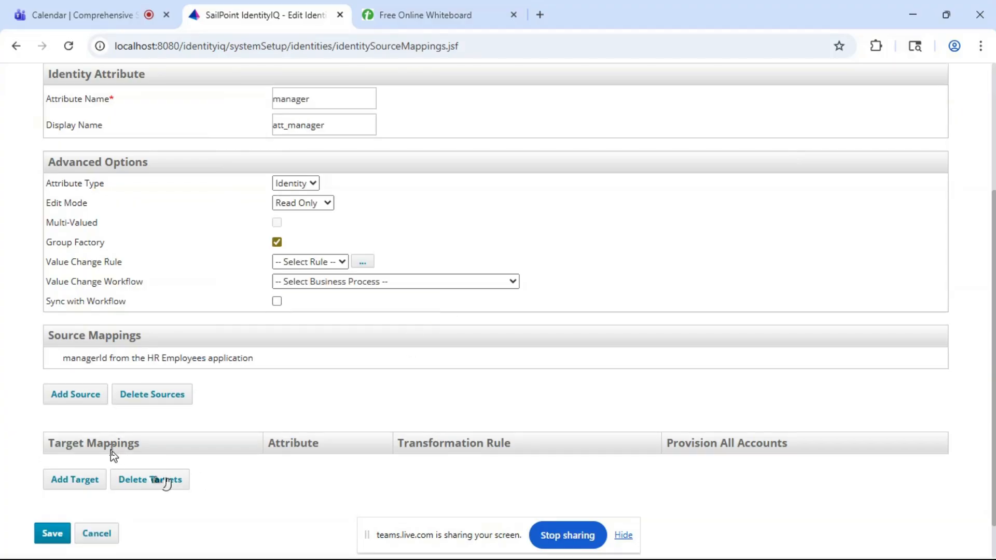
# - Add managerId from the HR Contractors application as the second source mapping of the manager attribute
pyautogui.click(82, 397)
pyautogui.click(541, 137)
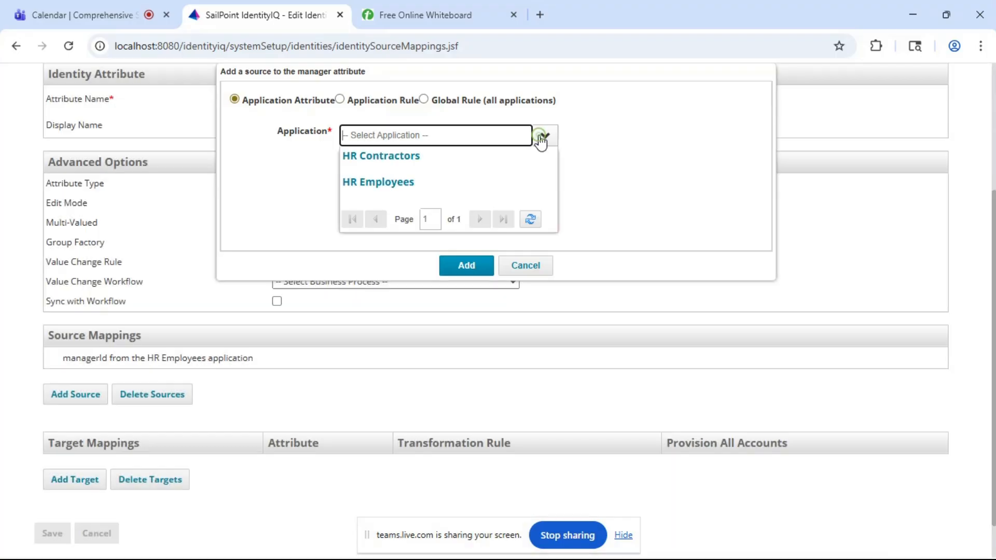
pyautogui.click(394, 158)
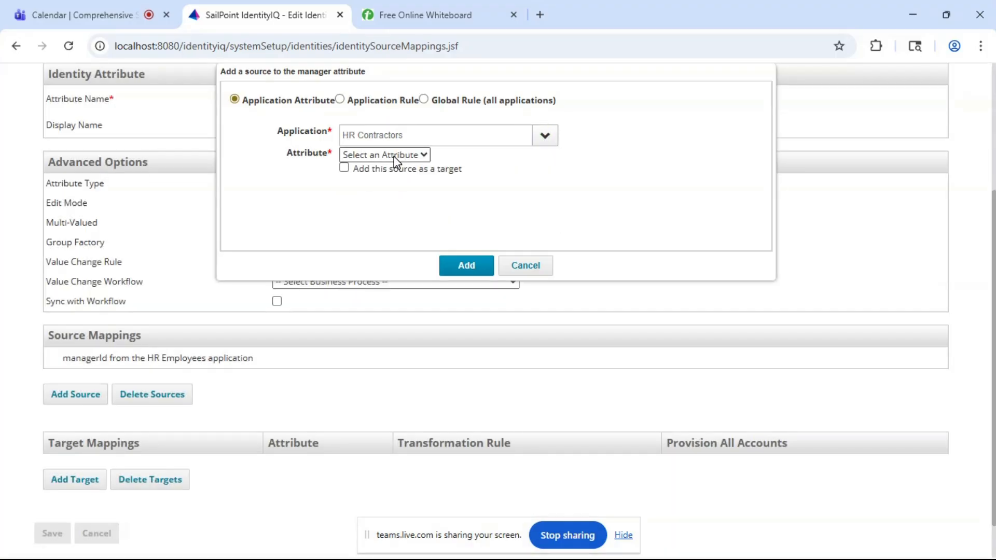
pyautogui.click(395, 156)
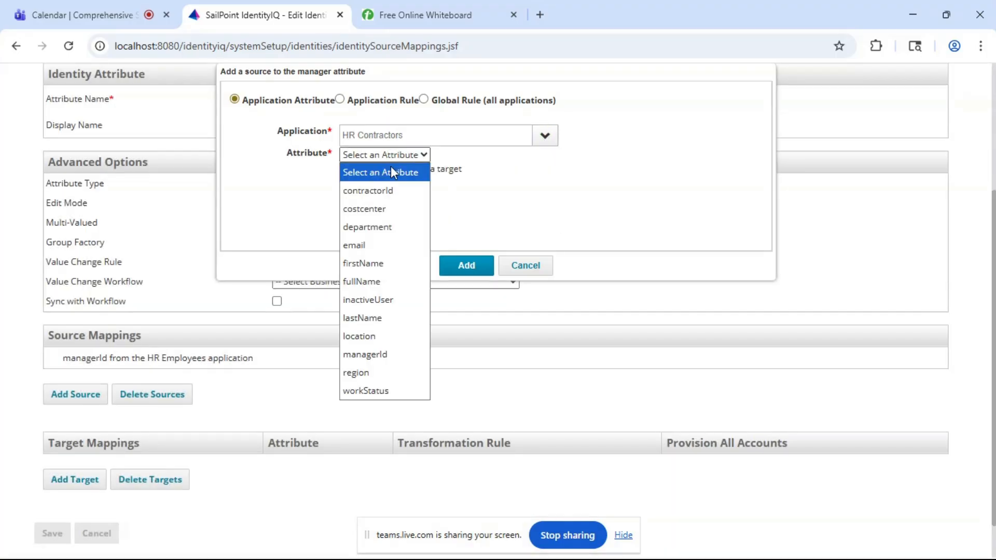
pyautogui.click(380, 355)
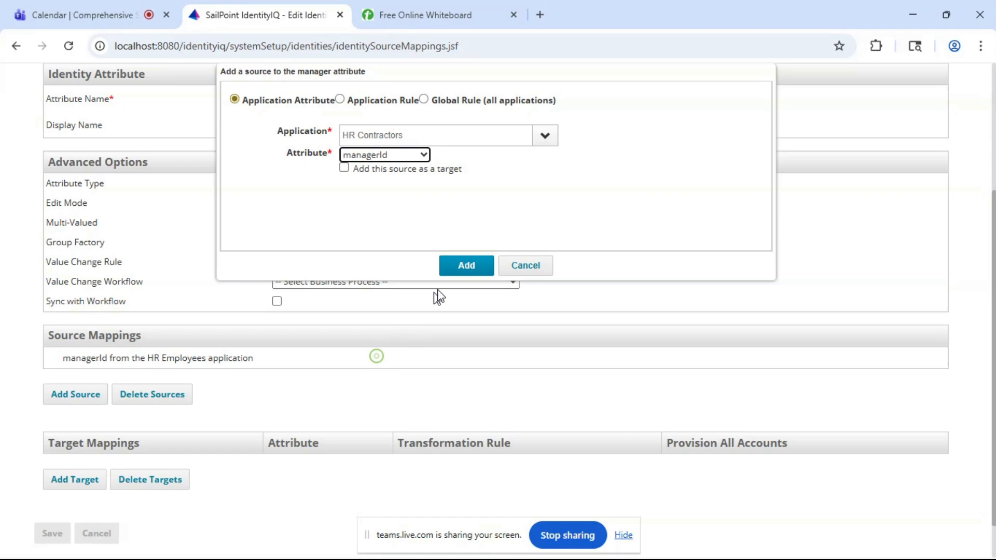
pyautogui.click(467, 269)
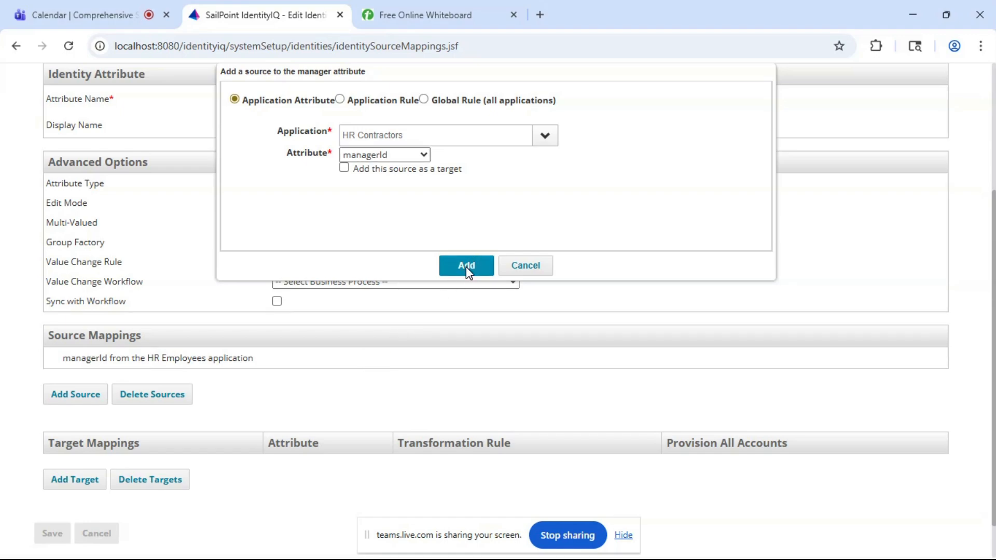
# - Save the manager attribute and check its primary source mapping in the Identity Attributes list
pyautogui.scroll(-2, 222, 389)
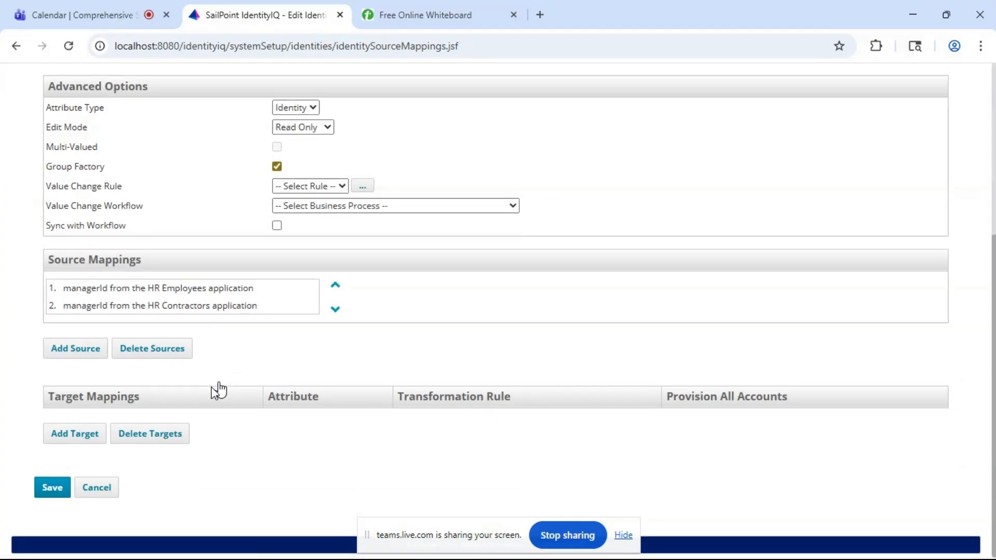
pyautogui.click(47, 491)
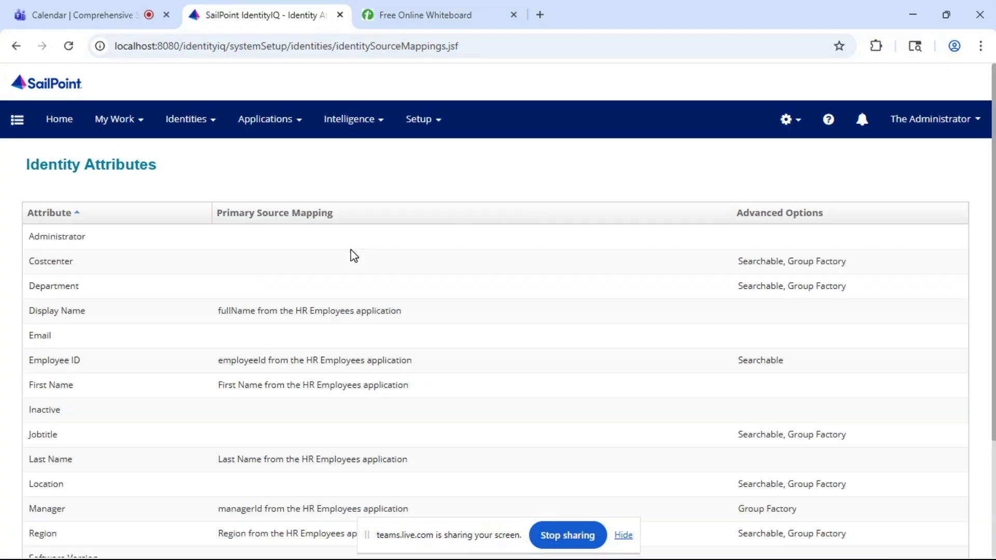
pyautogui.scroll(-3, 358, 260)
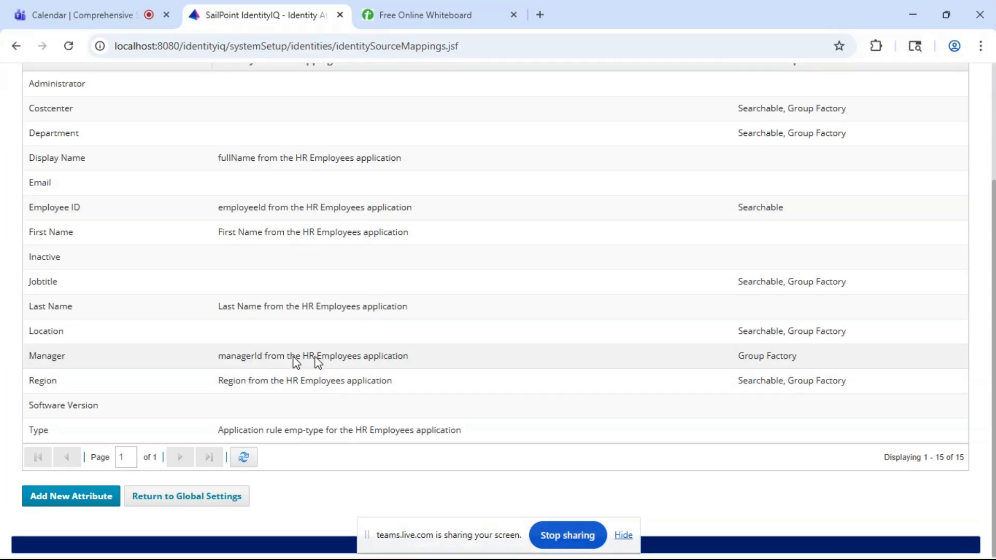
pyautogui.scroll(3, 369, 356)
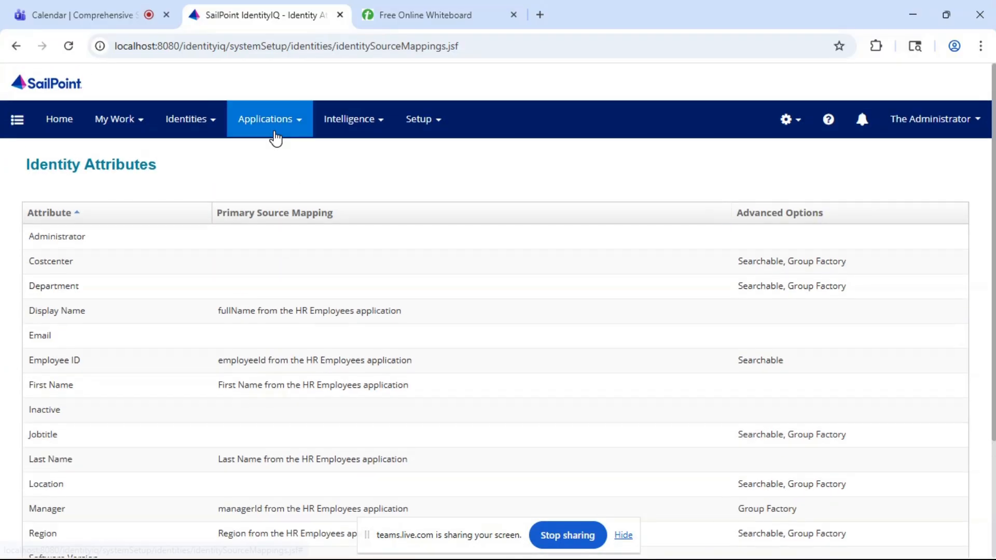
# - Open the HR Employees application in Rapid Setup
pyautogui.click(274, 132)
pyautogui.click(265, 183)
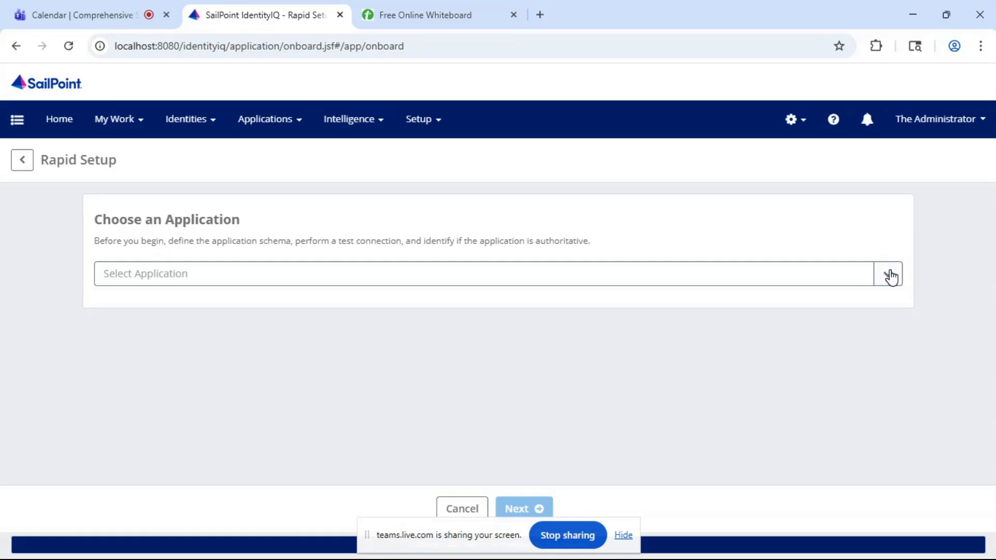
pyautogui.click(890, 275)
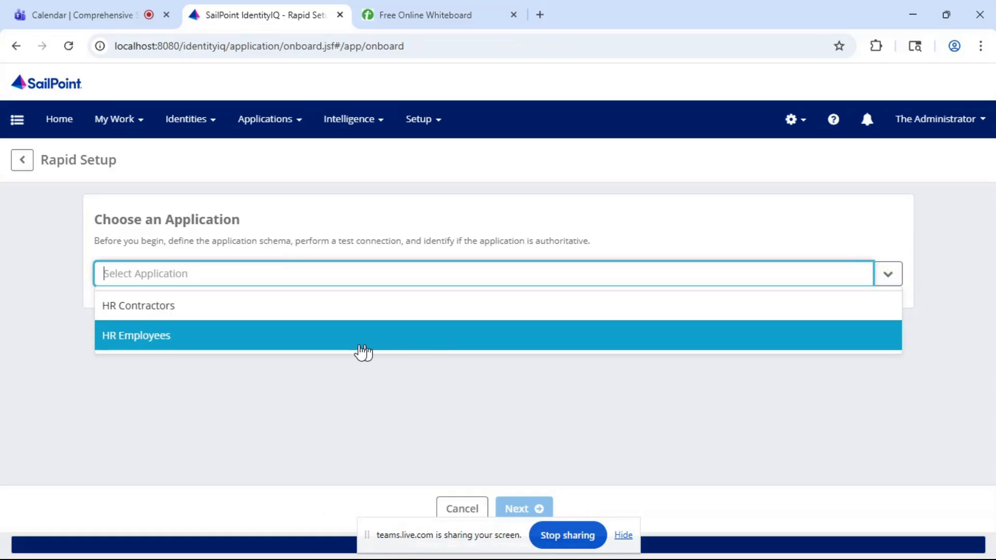
pyautogui.click(251, 343)
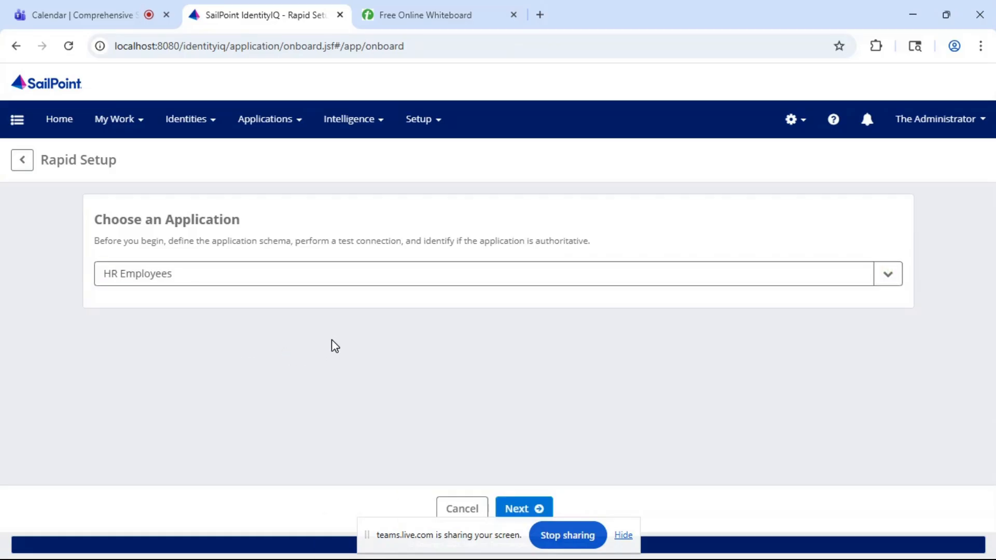
pyautogui.click(510, 509)
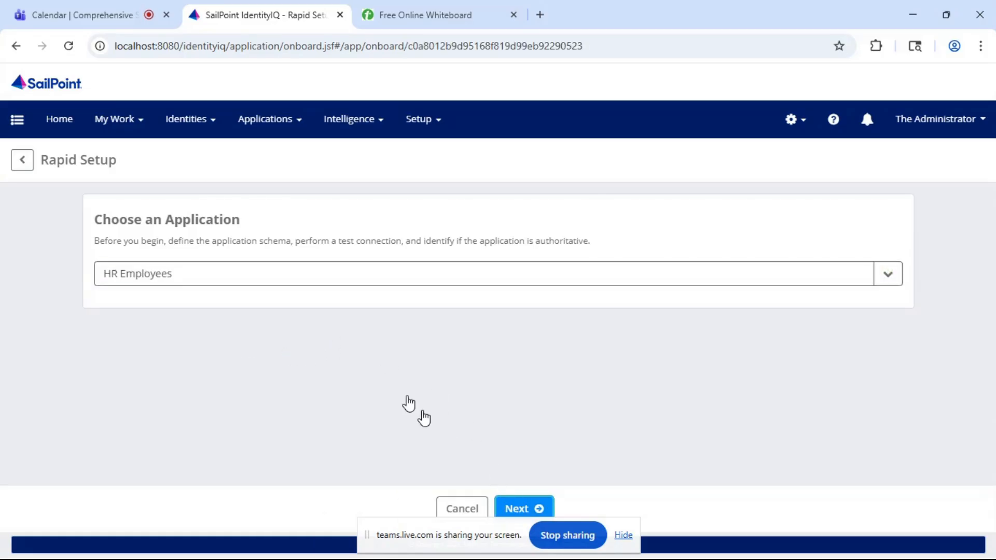
# - Add a manager correlation filter where managerId equals the Employee ID identity attribute and save the HR Employees Rapid Setup settings
pyautogui.scroll(-4, 342, 275)
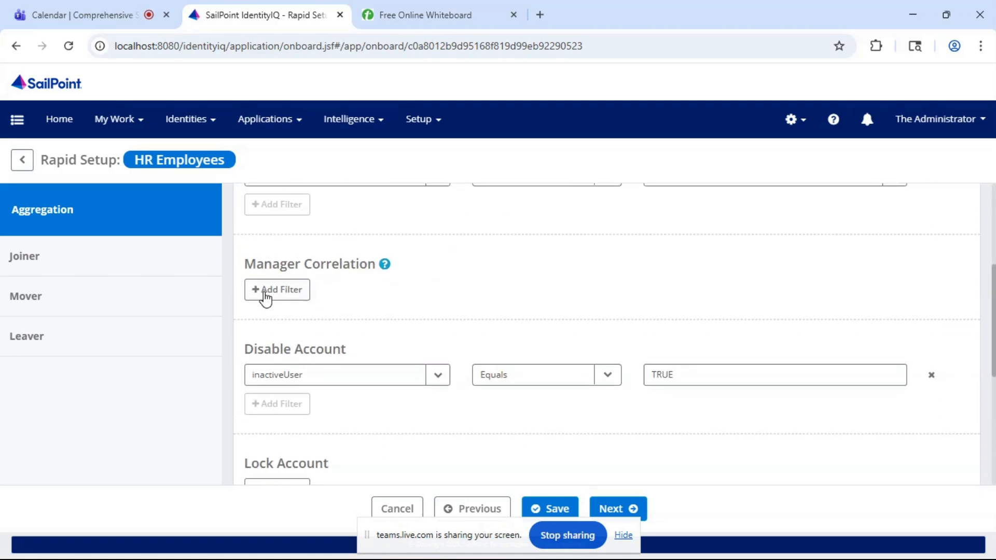
pyautogui.click(266, 296)
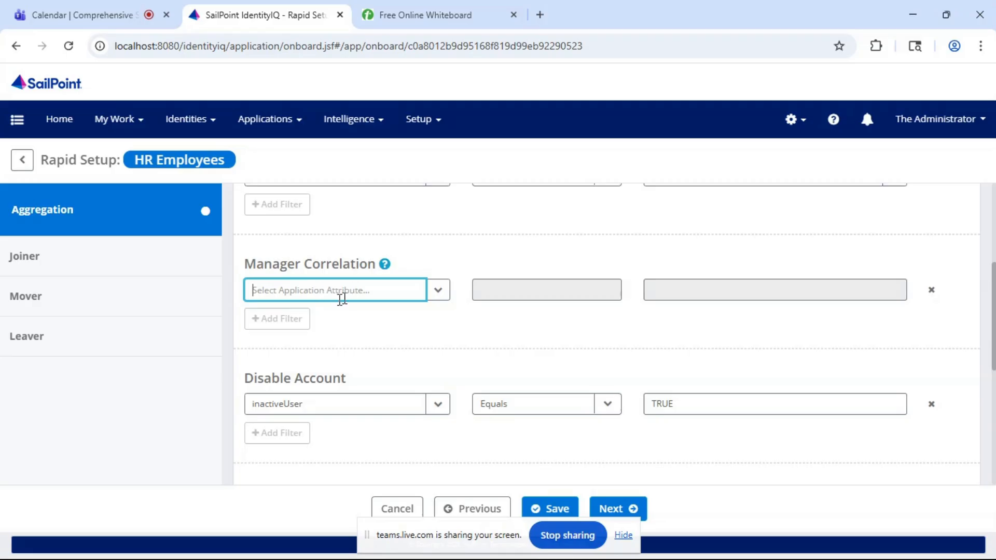
pyautogui.click(437, 292)
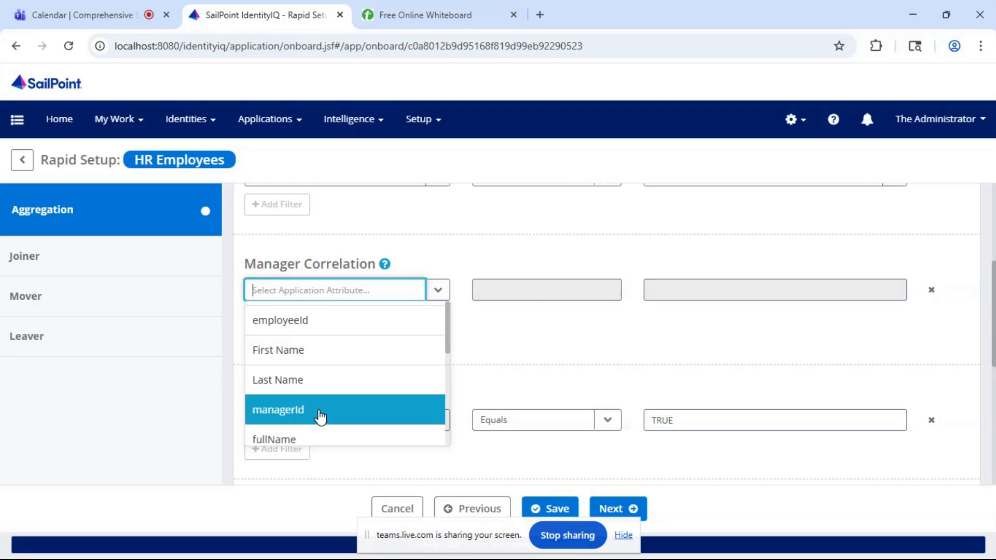
pyautogui.click(318, 410)
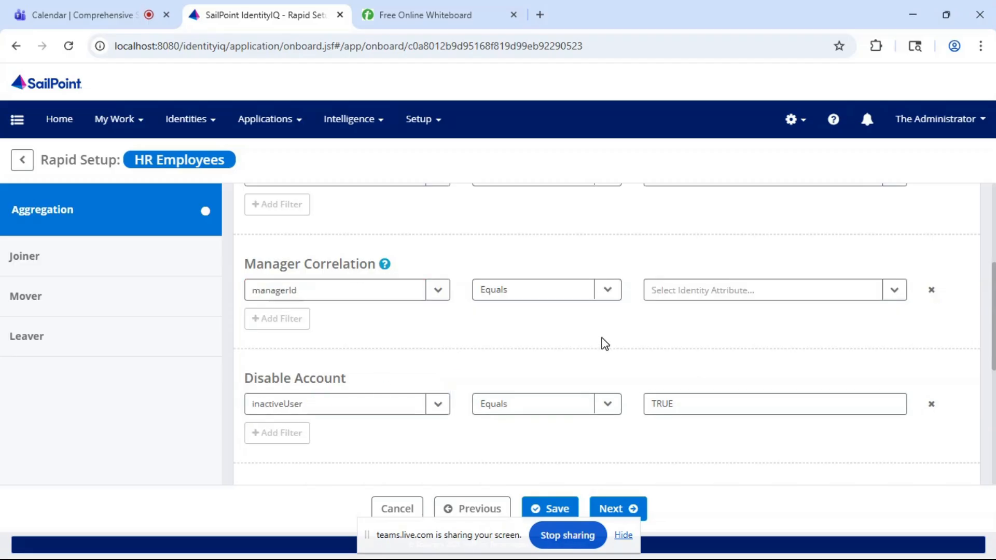
pyautogui.click(890, 291)
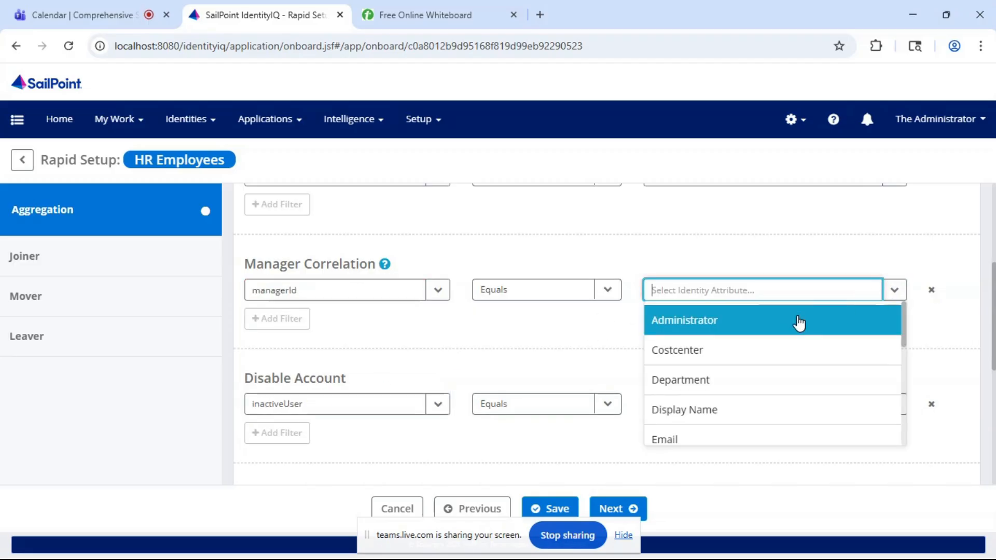
pyautogui.scroll(-3, 716, 392)
pyautogui.click(696, 397)
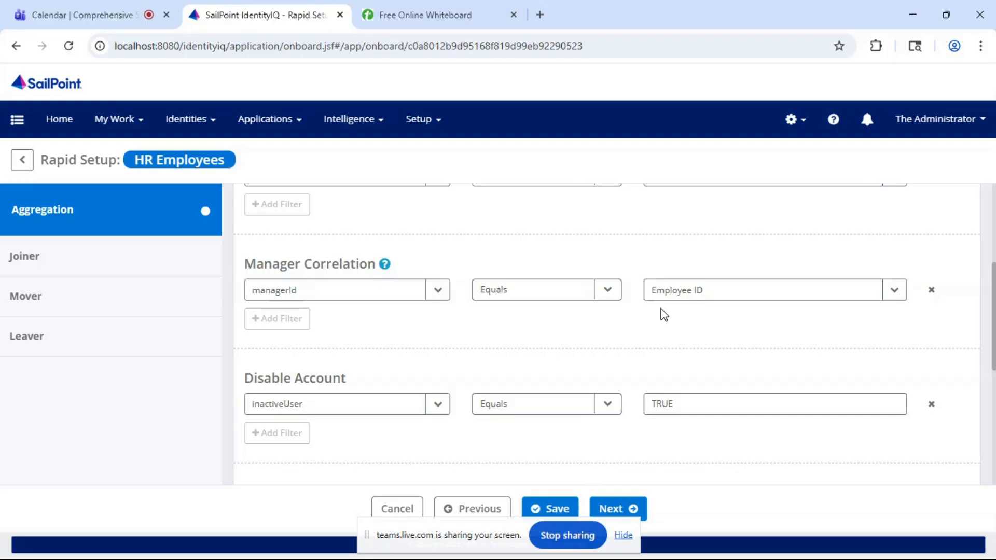
pyautogui.click(558, 509)
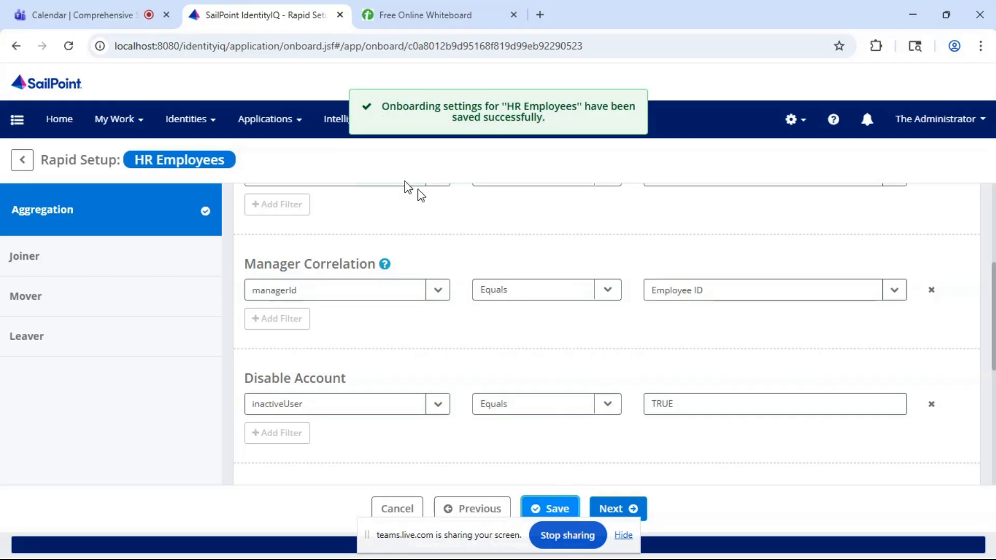
# - Execute the Refresh Identity Cube task in the background
pyautogui.click(73, 130)
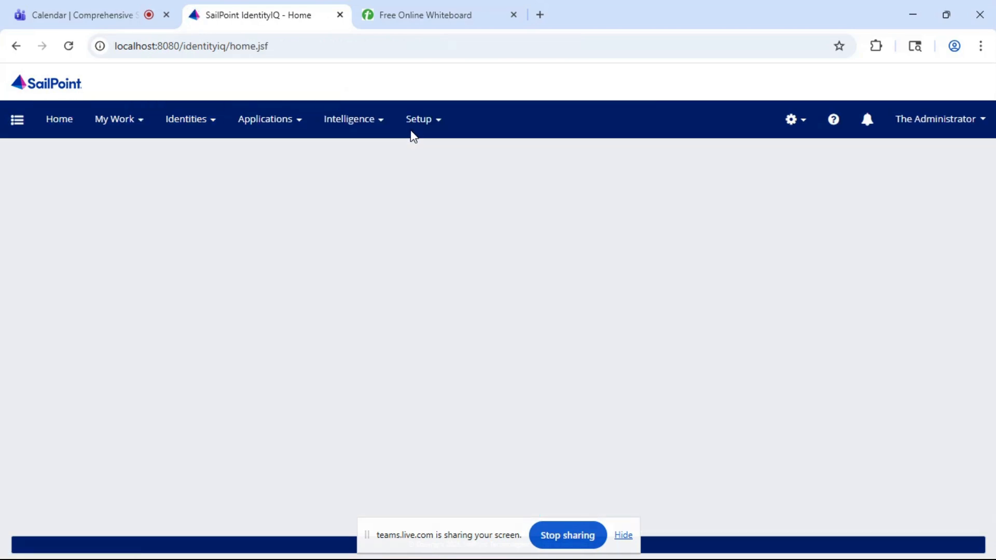
pyautogui.click(430, 121)
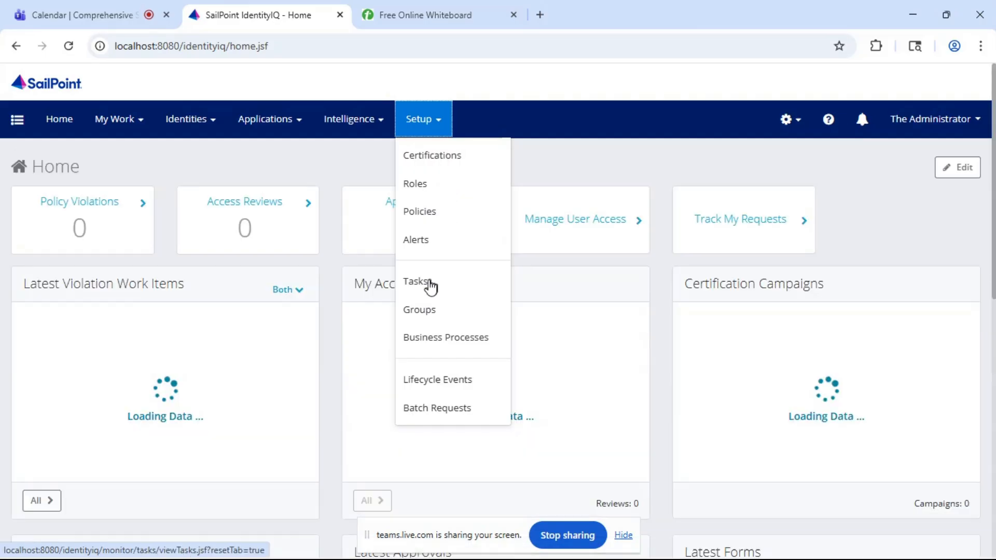
pyautogui.click(429, 283)
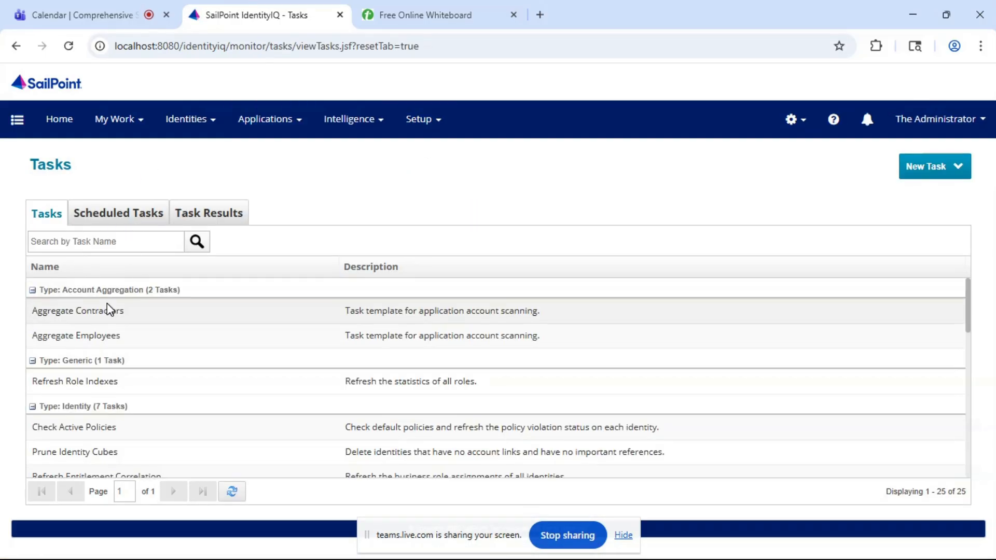
pyautogui.scroll(-3, 112, 386)
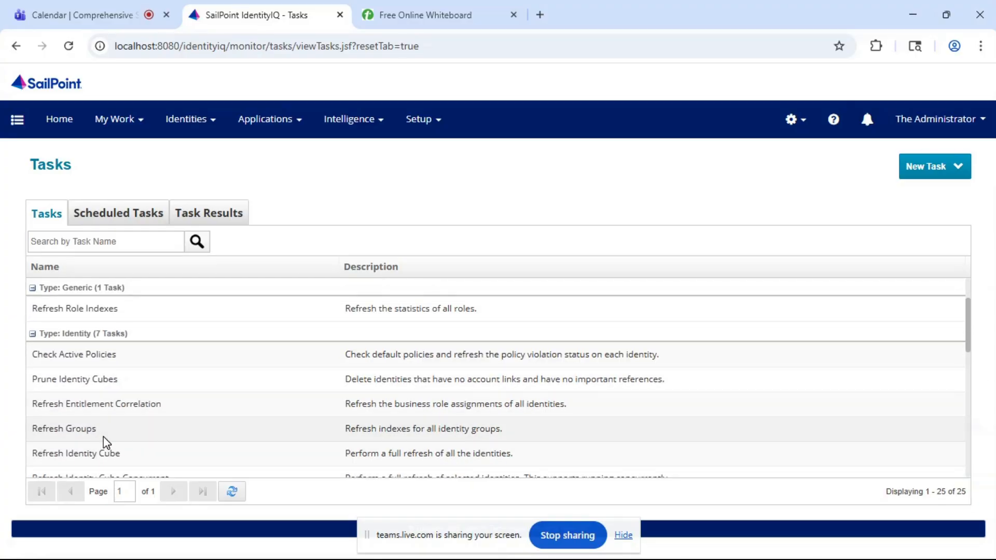
pyautogui.scroll(-3, 102, 433)
pyautogui.click(107, 383)
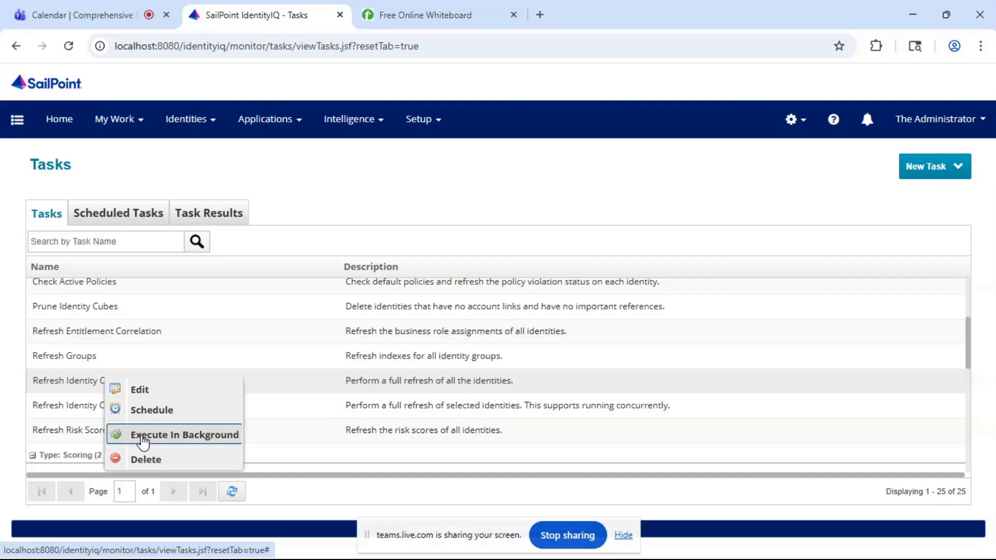
pyautogui.click(142, 437)
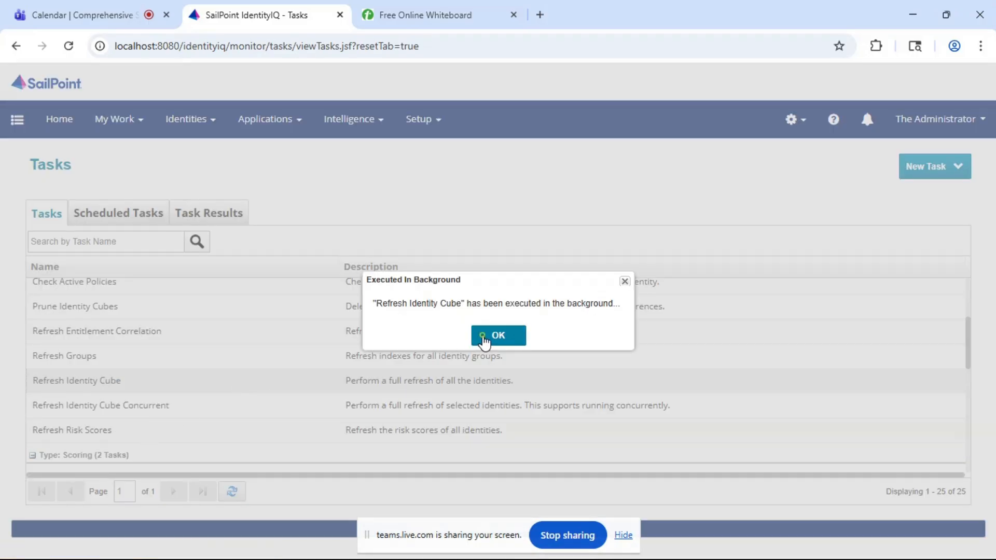
pyautogui.click(484, 341)
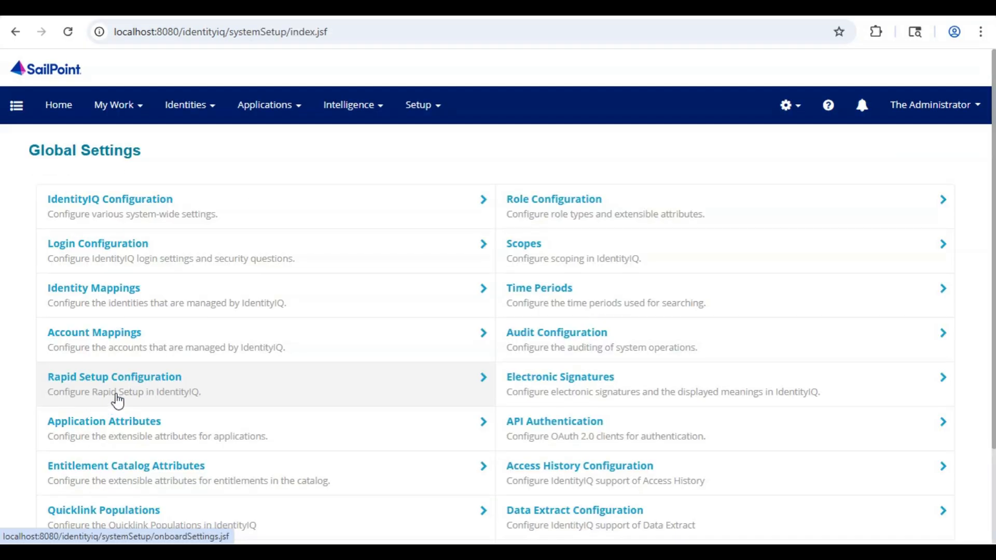
# - Open the Manager attribute from the Identity Mappings for editing
pyautogui.click(115, 287)
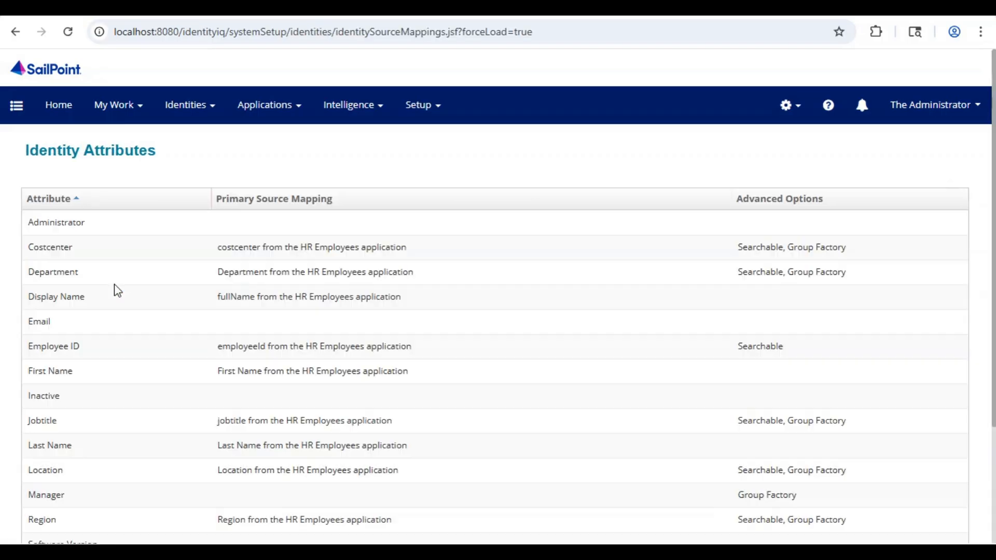
pyautogui.scroll(-3, 155, 379)
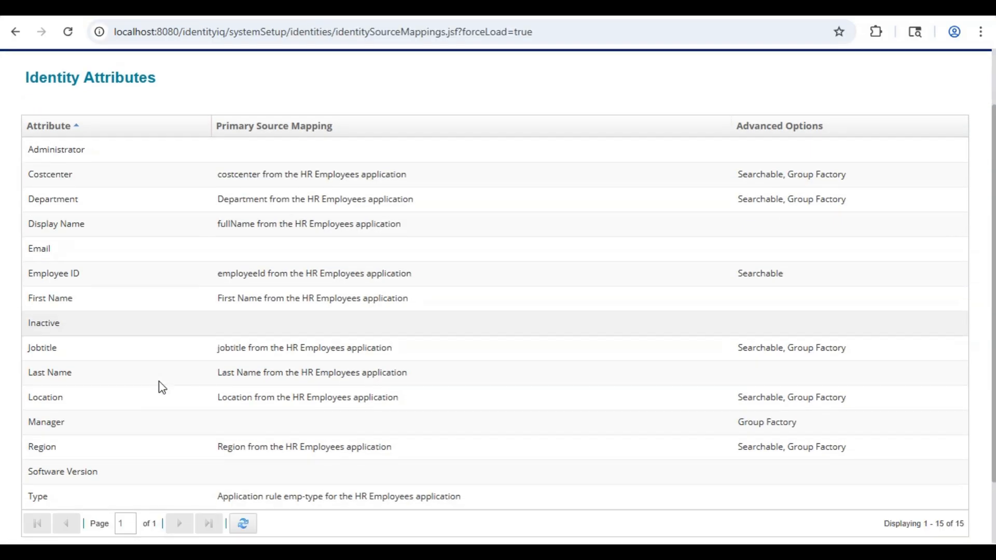
pyautogui.click(94, 421)
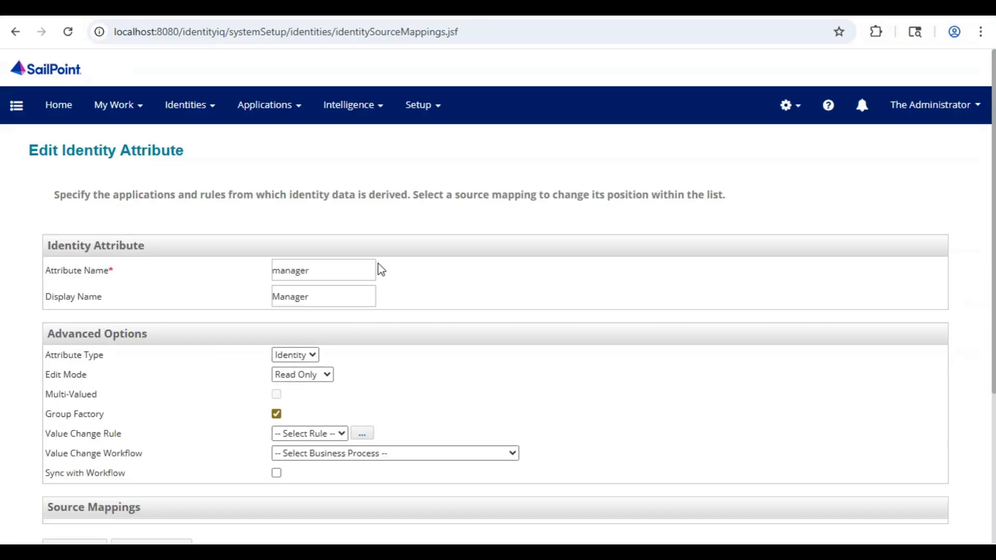
# - Add managerId from the HR Employees application as a source mapping of the manager attribute
pyautogui.scroll(-4, 334, 318)
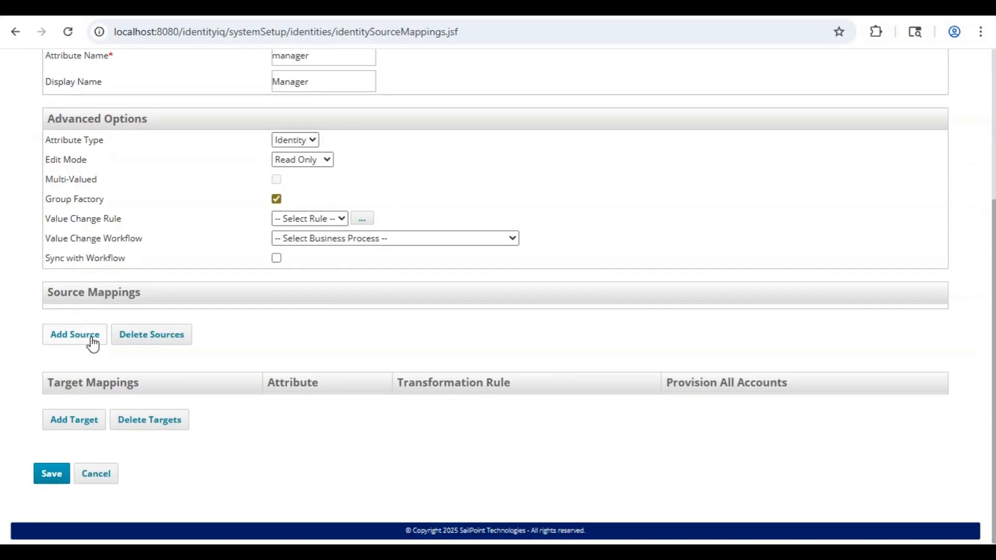
pyautogui.click(91, 337)
pyautogui.click(545, 122)
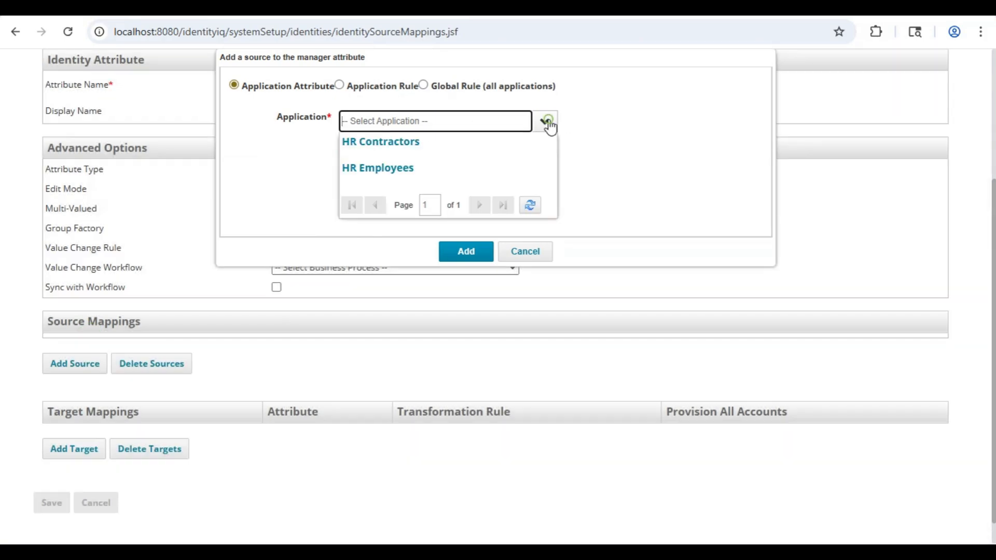
pyautogui.click(426, 167)
pyautogui.click(404, 143)
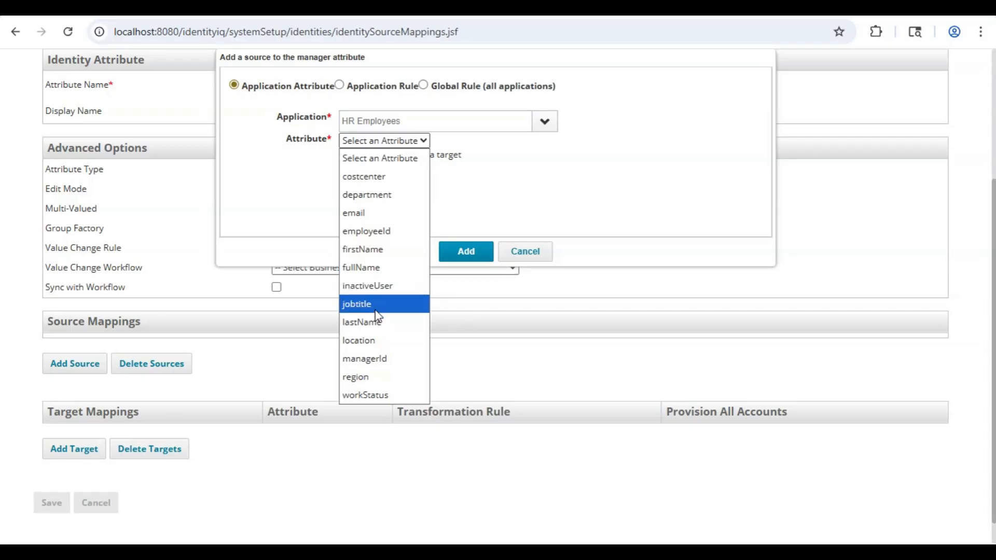
pyautogui.click(376, 358)
pyautogui.click(462, 255)
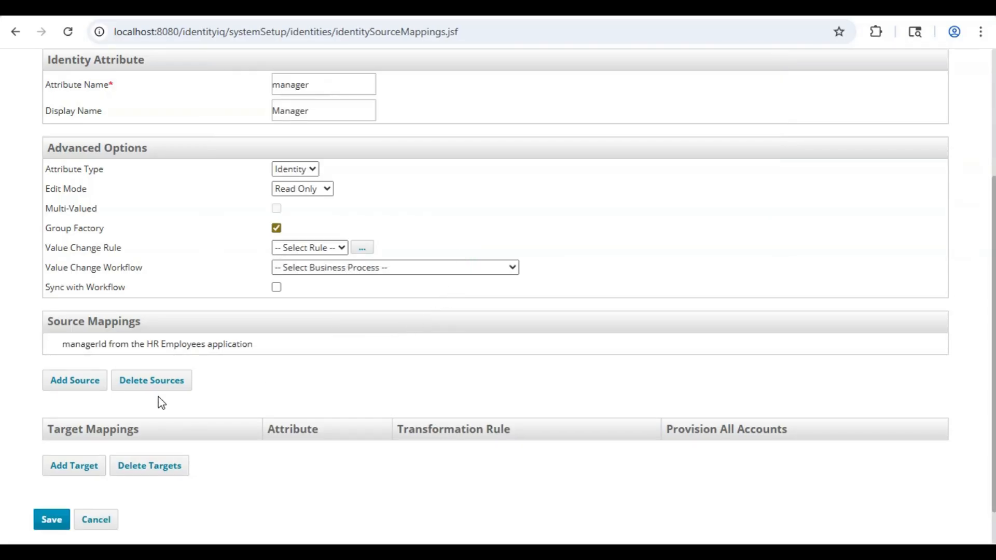
# - Add managerId from the HR Contractors application as the second source mapping of the manager attribute
pyautogui.click(77, 380)
pyautogui.click(543, 121)
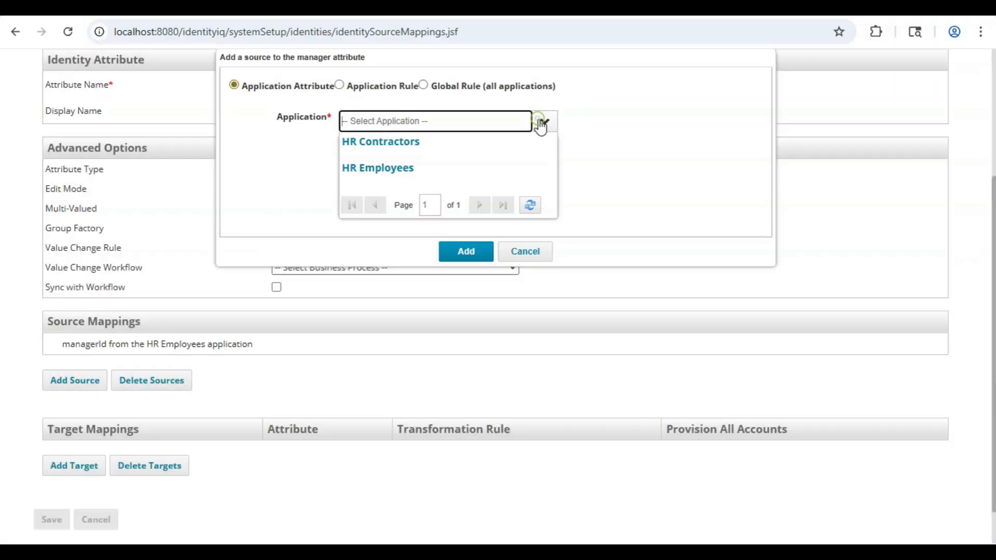
pyautogui.click(413, 151)
pyautogui.click(394, 141)
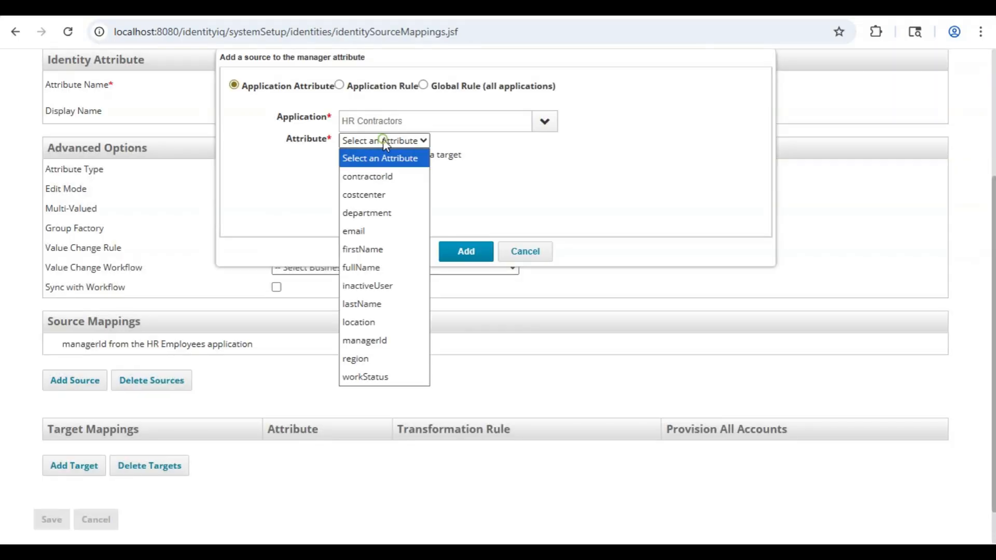
pyautogui.click(375, 341)
pyautogui.click(451, 256)
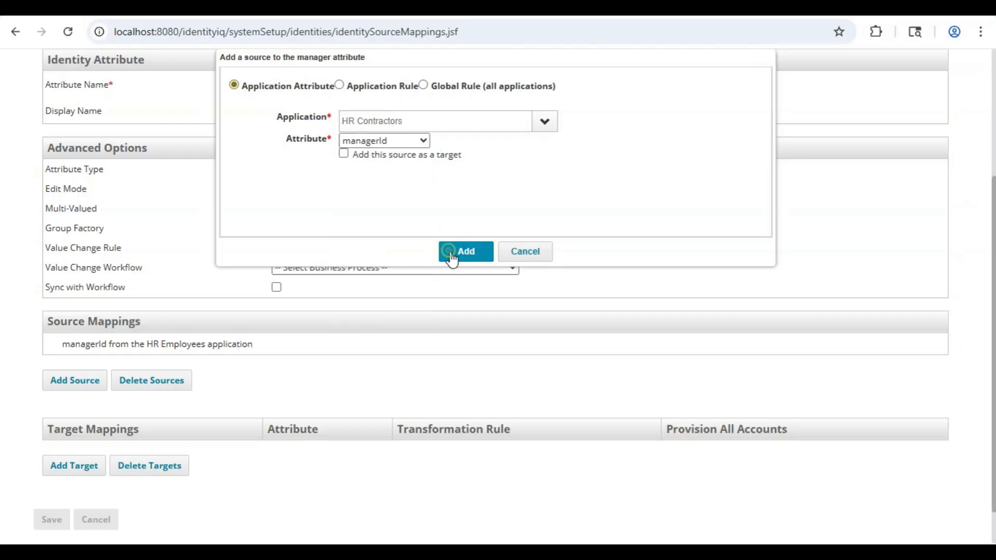
# - Save the manager attribute, check its primary source mapping in the Identity Attributes list and return to Global Settings
pyautogui.scroll(-2, 154, 322)
pyautogui.scroll(3, 146, 358)
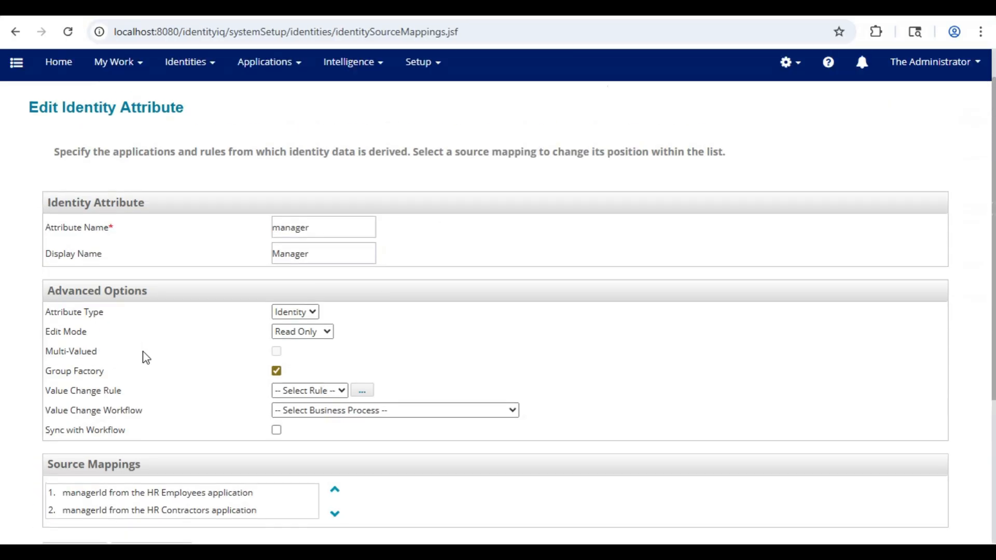
pyautogui.scroll(-3, 146, 358)
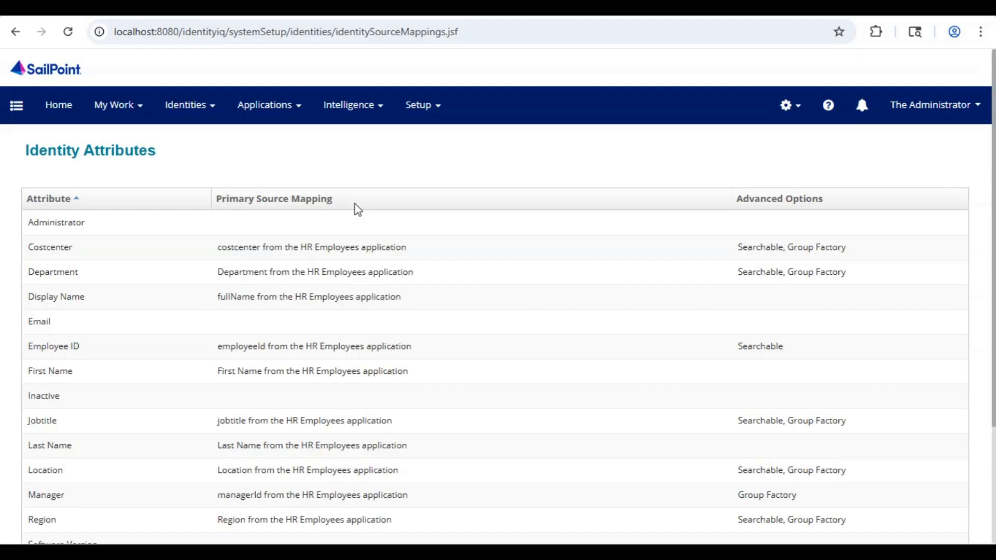
pyautogui.scroll(-3, 285, 350)
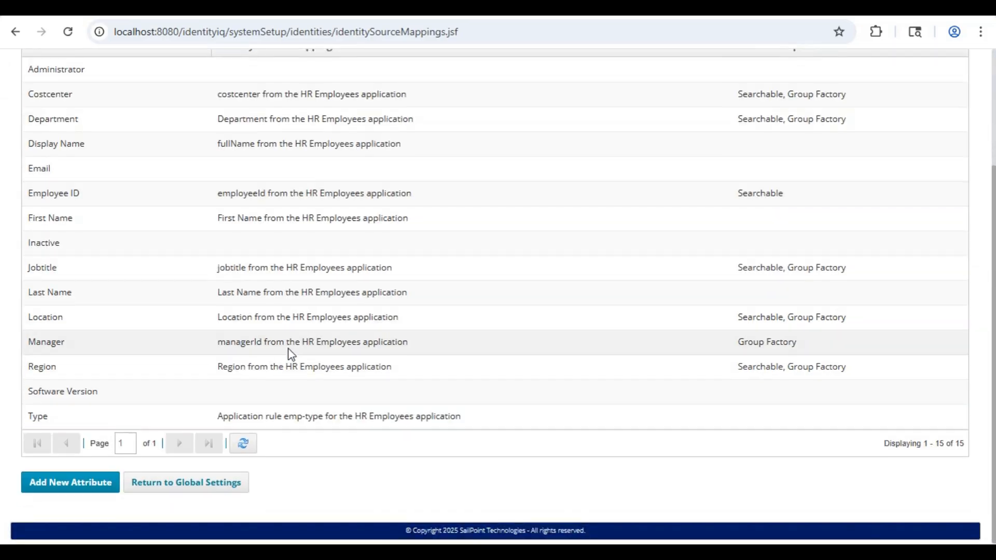
pyautogui.click(155, 482)
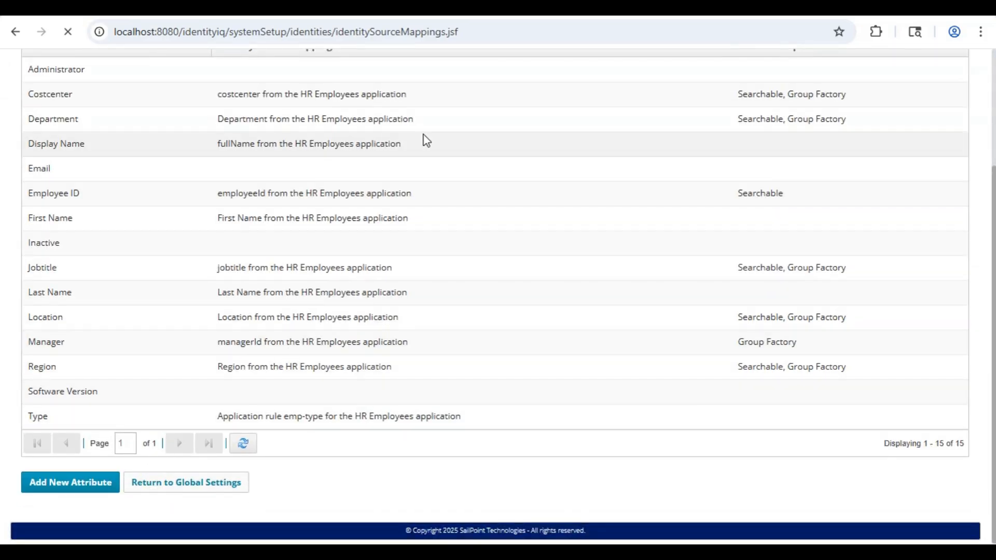
# - Run the Refresh Identity Cube task in the background from the Tasks list
pyautogui.moveTo(415, 110)
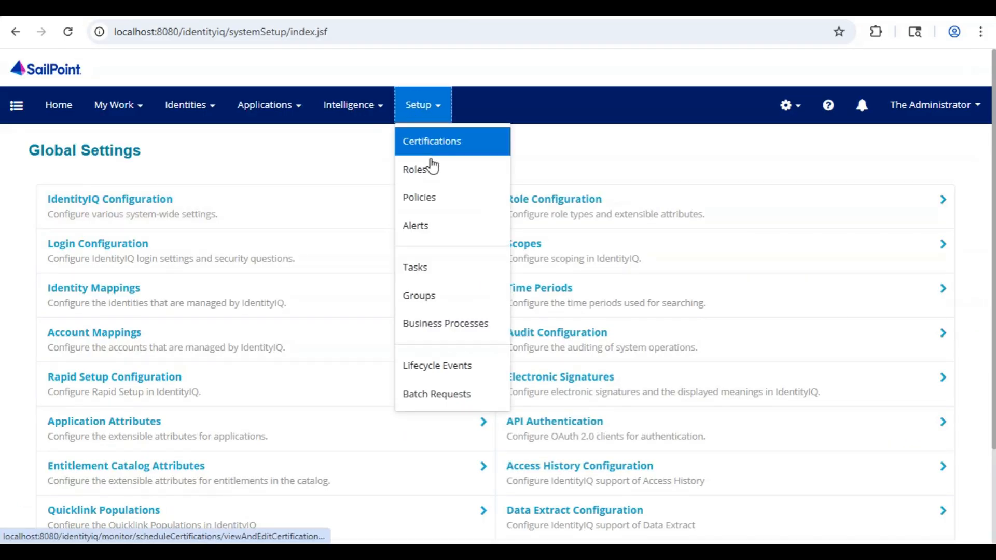
pyautogui.click(416, 273)
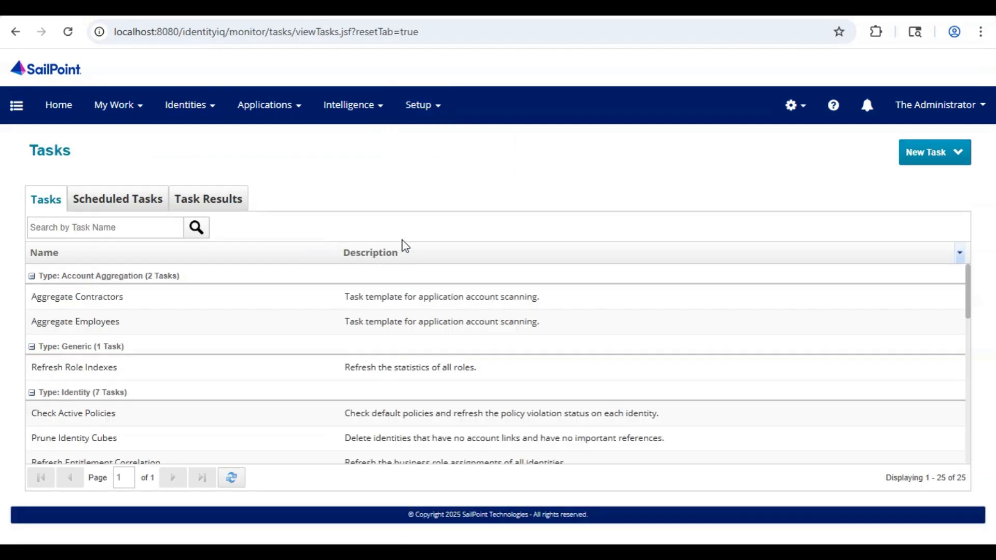
pyautogui.scroll(-3, 93, 363)
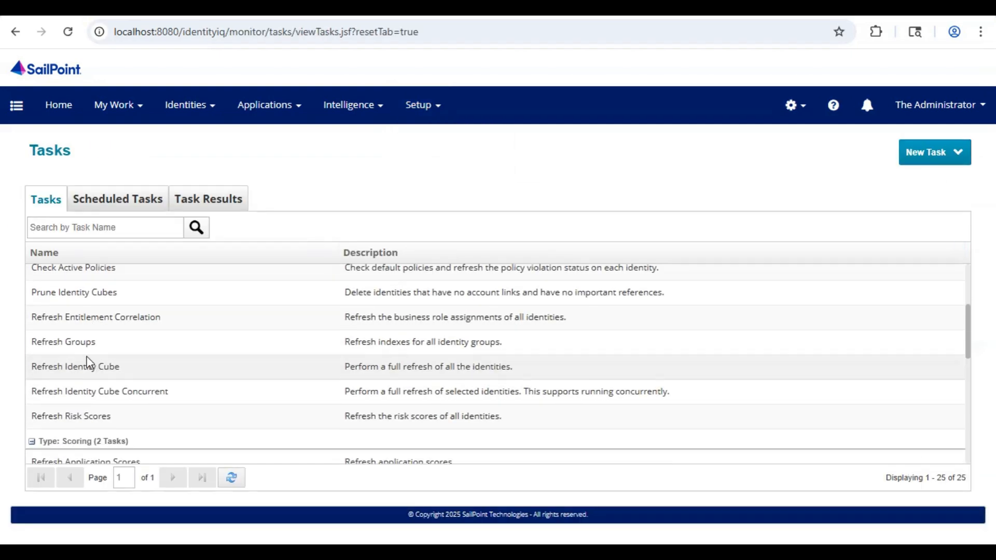
pyautogui.click(80, 363)
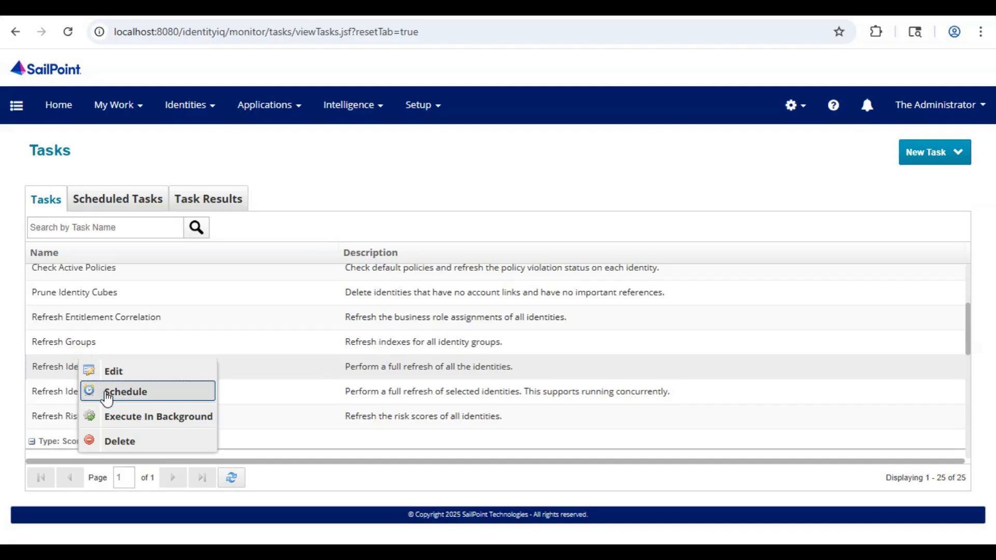
pyautogui.click(123, 425)
pyautogui.click(492, 319)
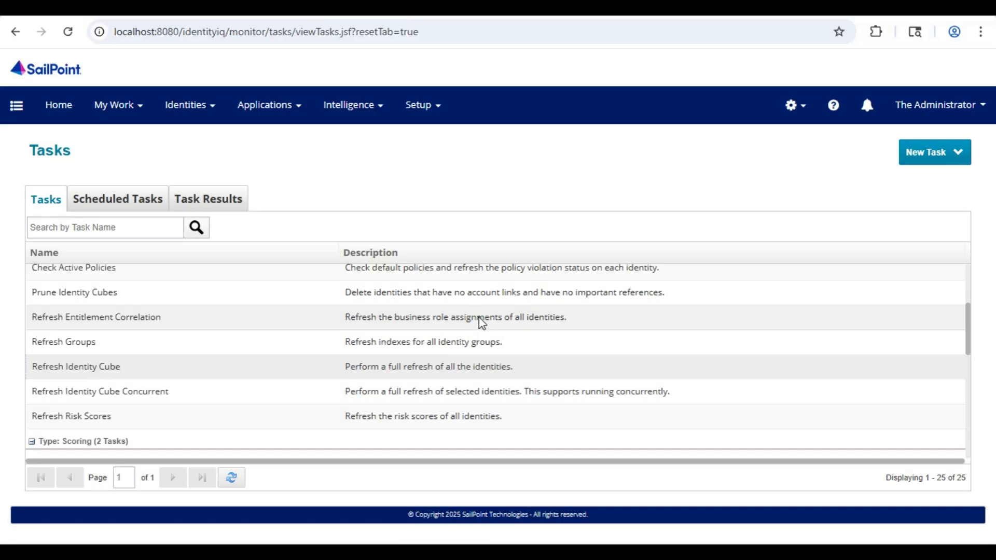
# - Check the task results and open the Identity Warehouse to review the managers assigned to the identities
pyautogui.click(221, 206)
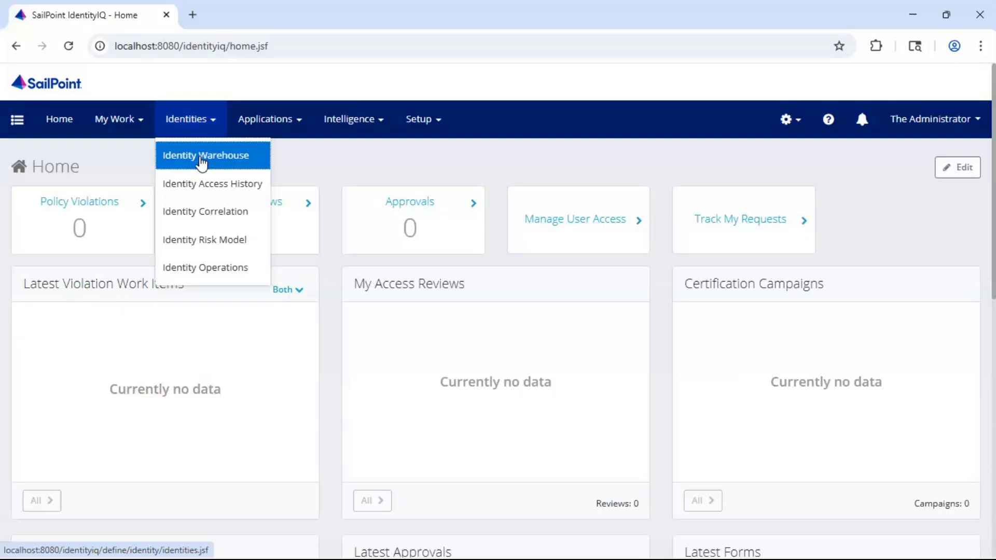
pyautogui.click(201, 162)
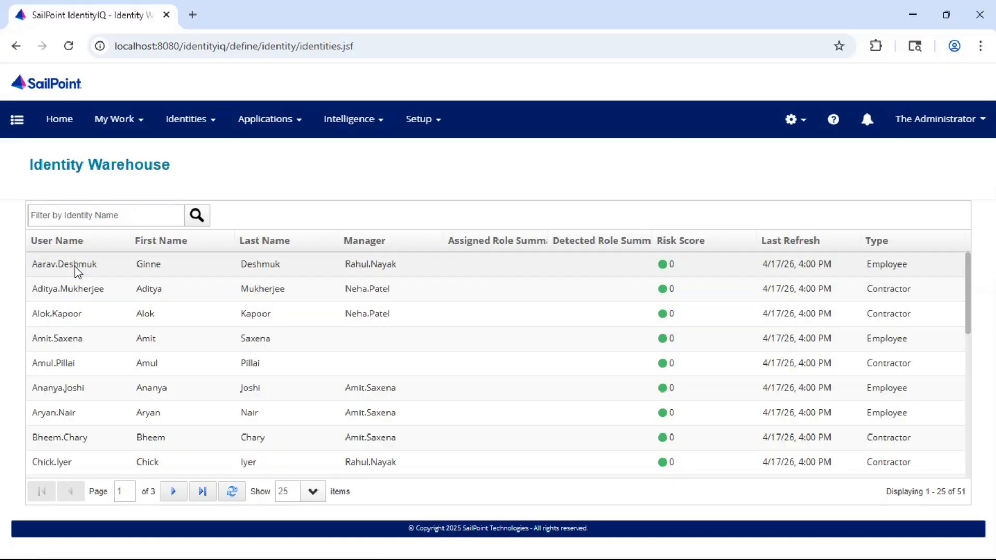
# - Review the managers listed in the Identity Warehouse, view one employee identity and follow its manager link to the manager's own attributes
pyautogui.scroll(-2, 104, 400)
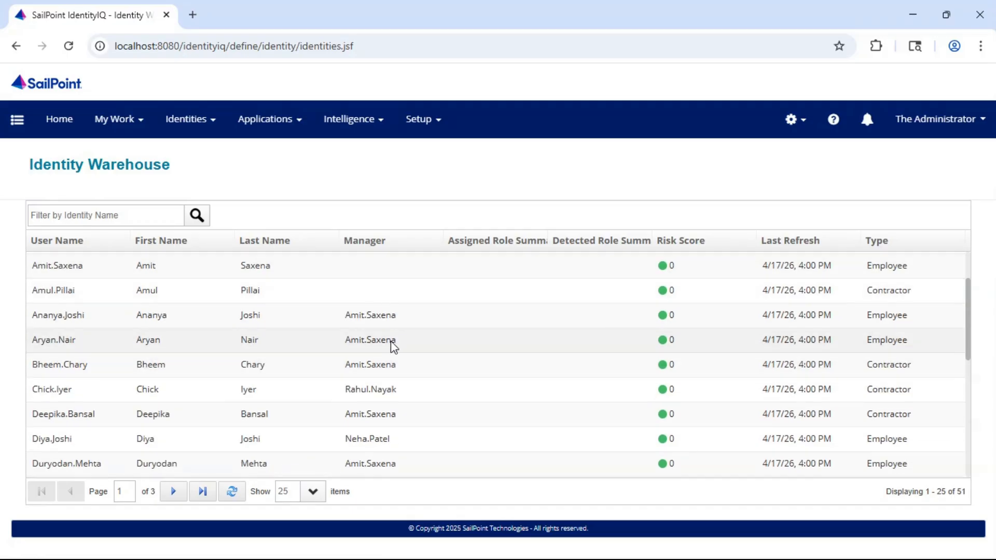
pyautogui.scroll(-3, 179, 344)
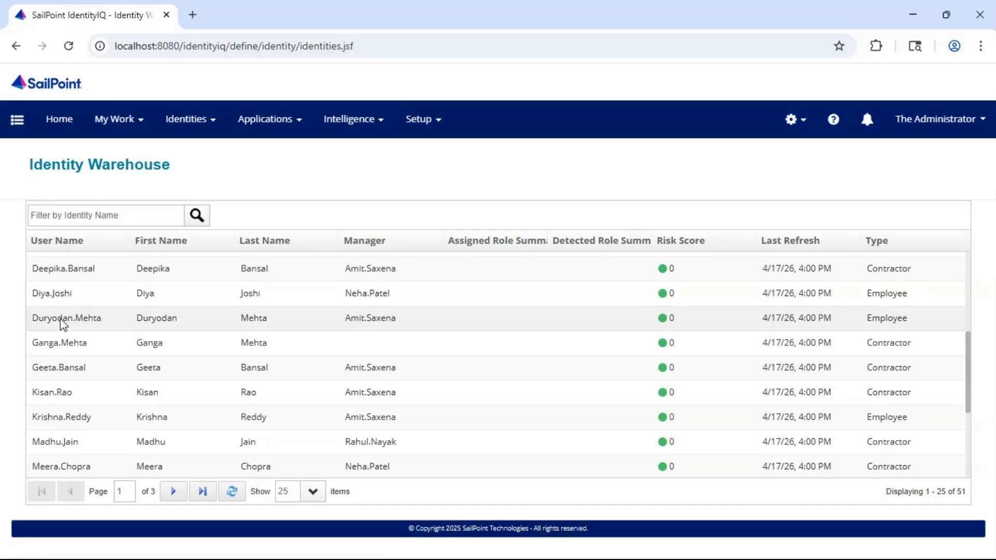
pyautogui.click(69, 298)
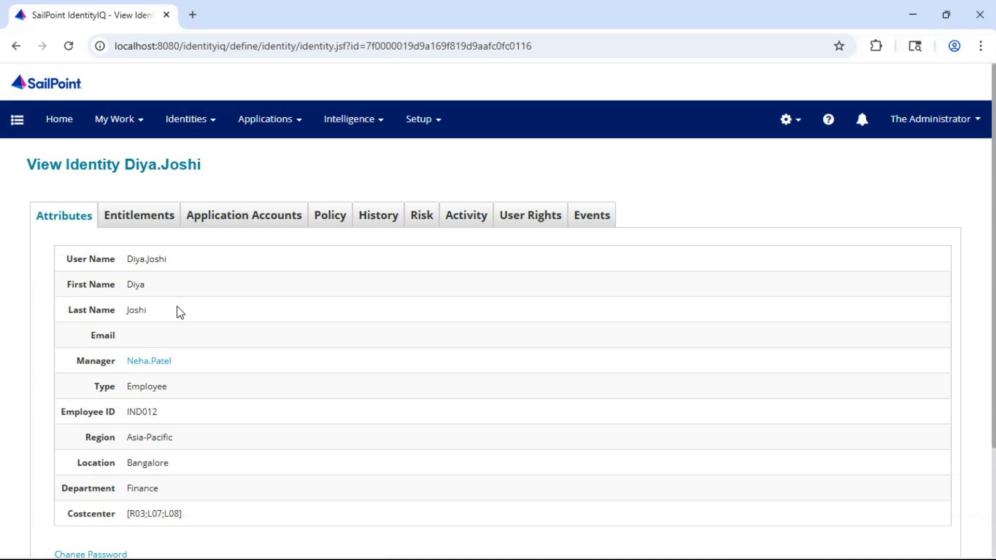
pyautogui.scroll(-3, 189, 387)
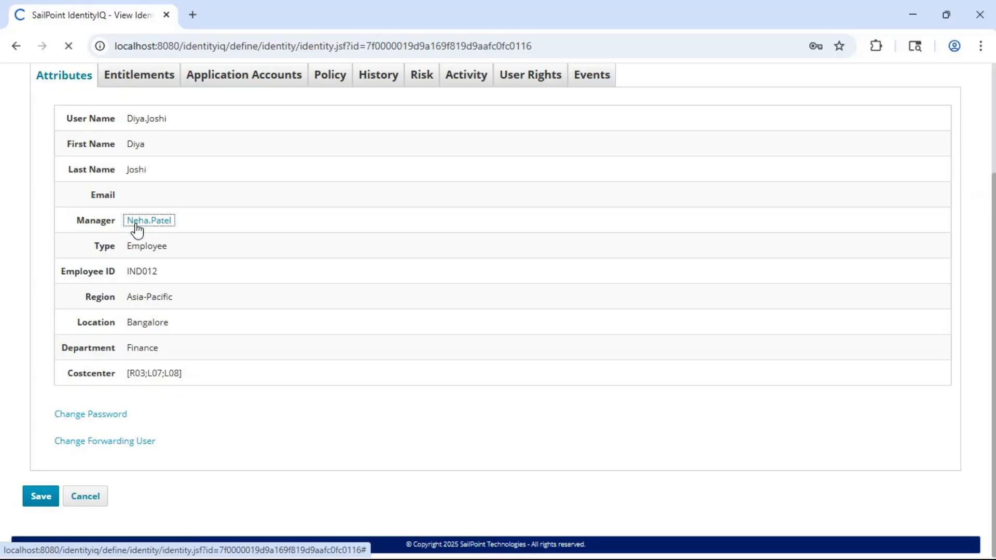
pyautogui.scroll(-1, 201, 284)
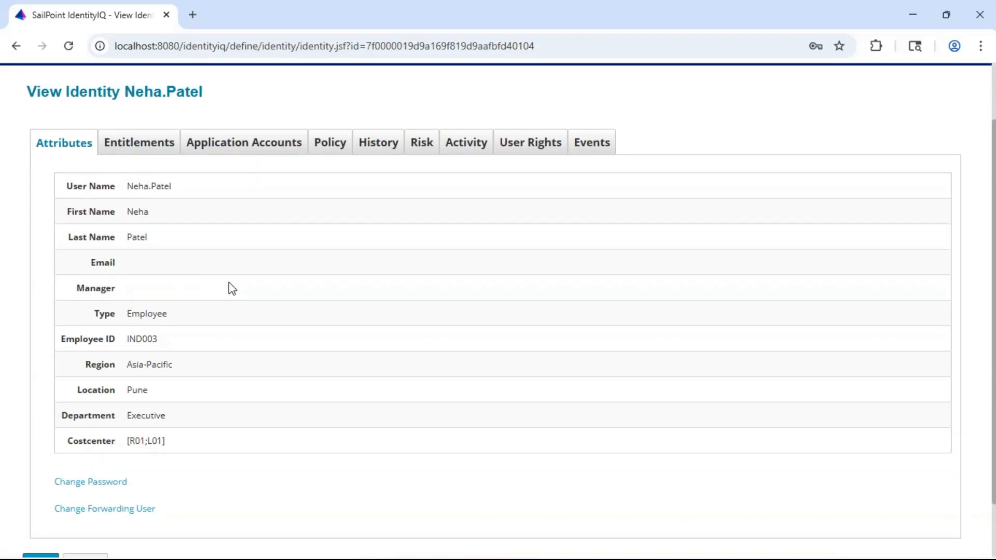
pyautogui.scroll(1, 245, 293)
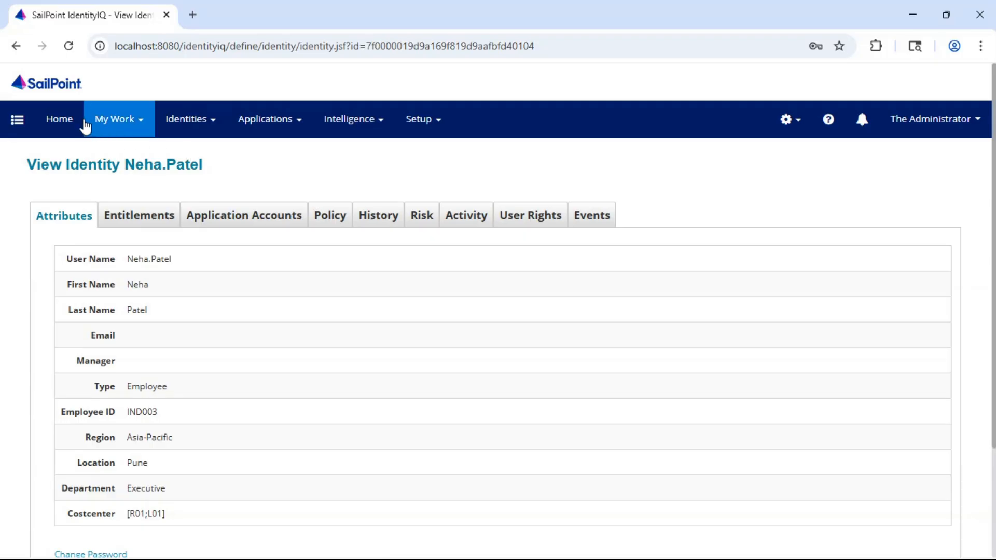
# - Return to the Identity Warehouse and view the attributes of the first listed identity
pyautogui.click(206, 128)
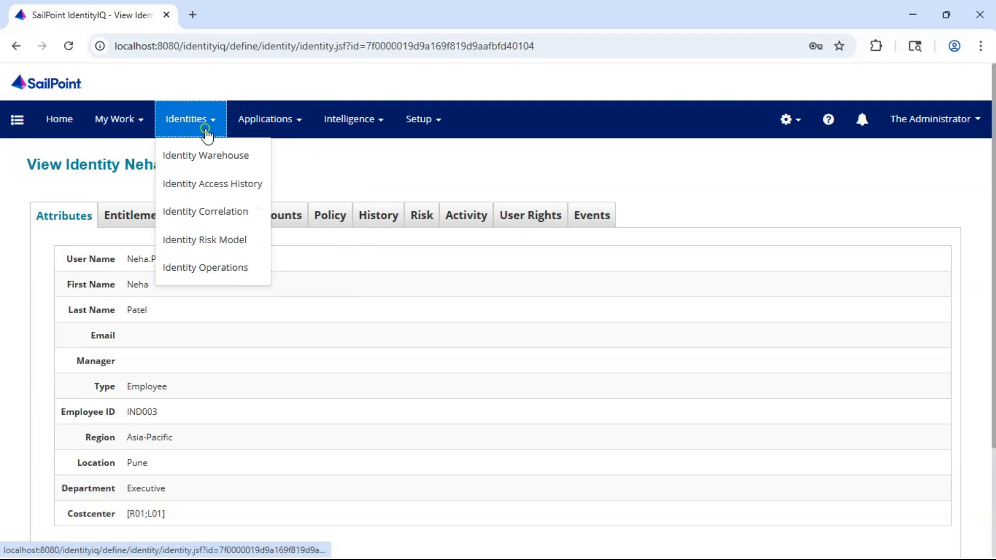
pyautogui.click(207, 155)
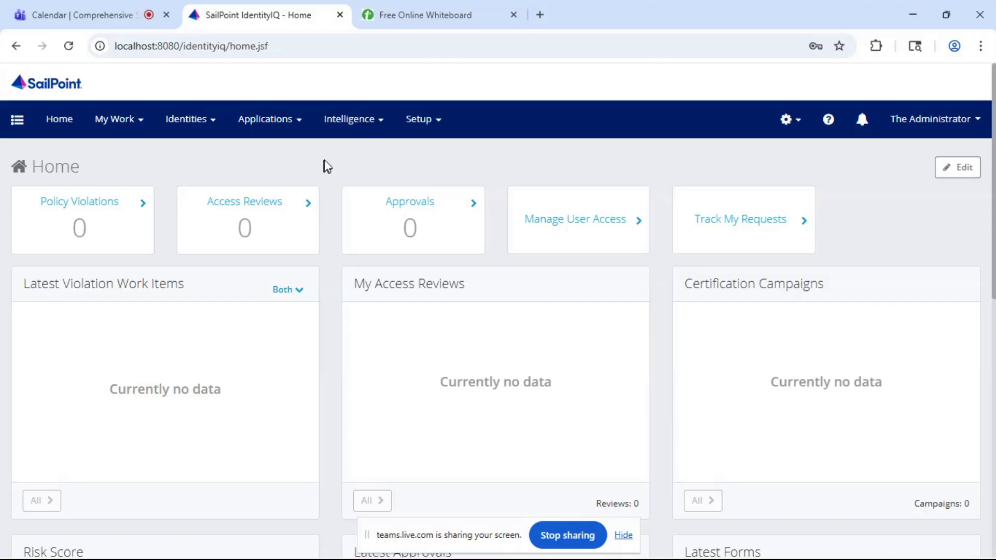
pyautogui.moveTo(203, 120)
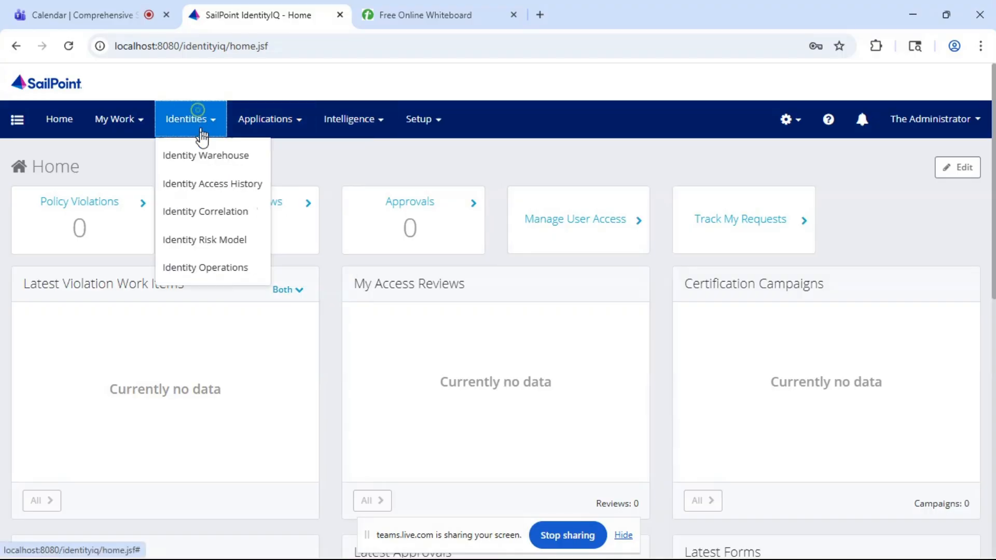
pyautogui.click(204, 156)
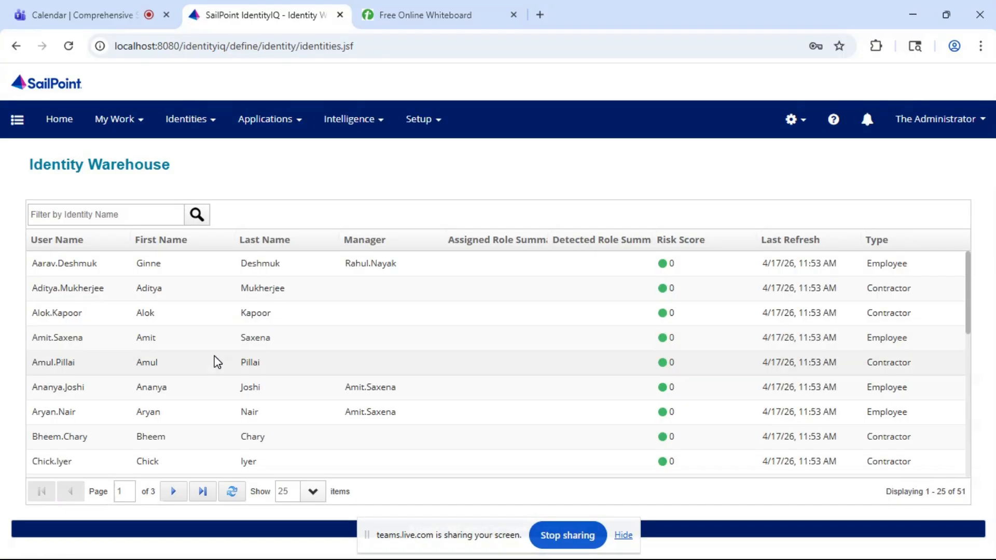
pyautogui.click(236, 268)
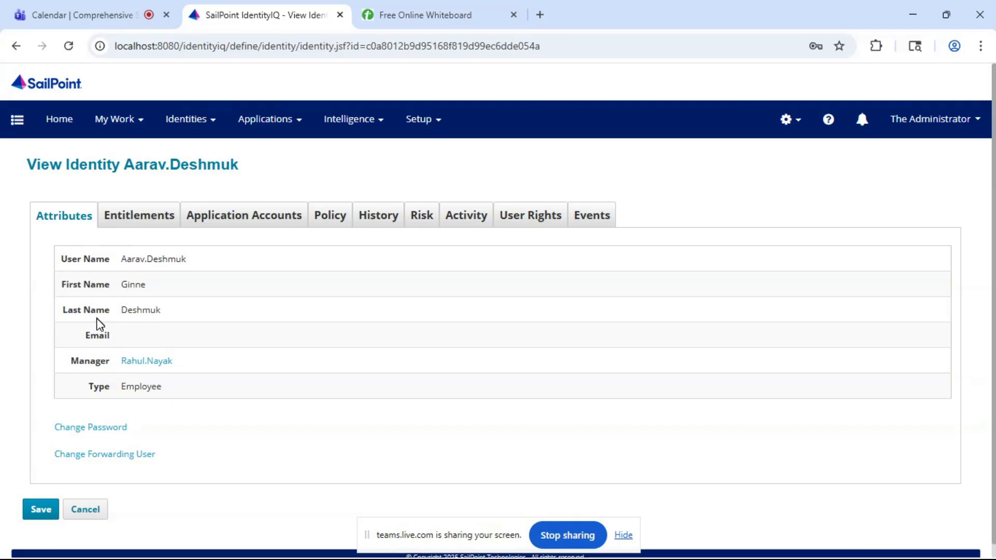
# - Open Identity Mappings in Global Settings and review the identity attributes with their primary source mappings
pyautogui.click(789, 120)
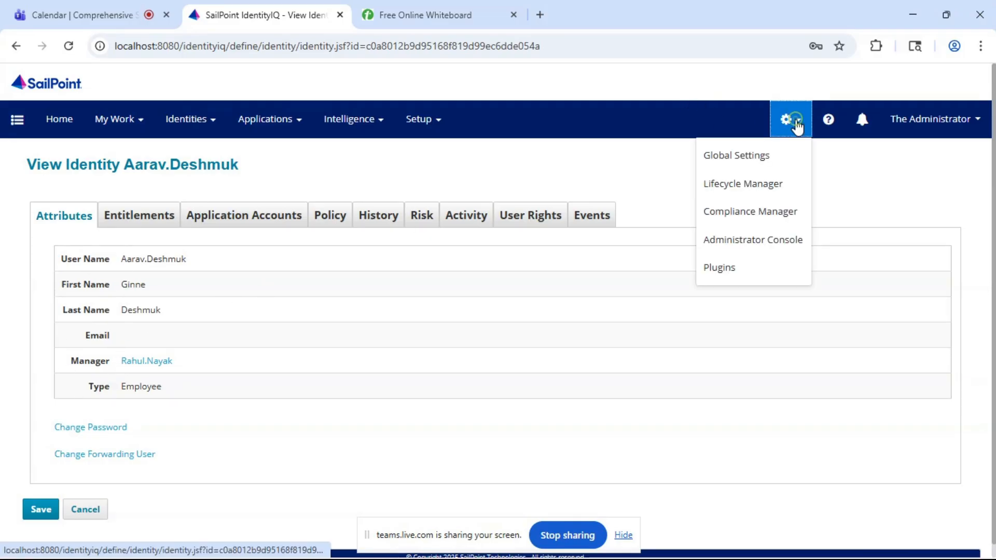
pyautogui.click(767, 182)
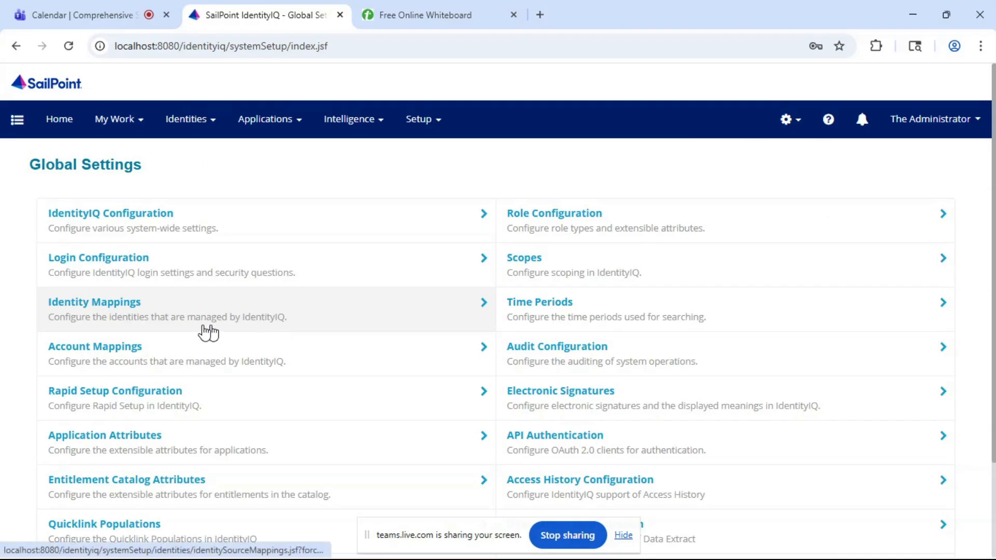
pyautogui.click(123, 306)
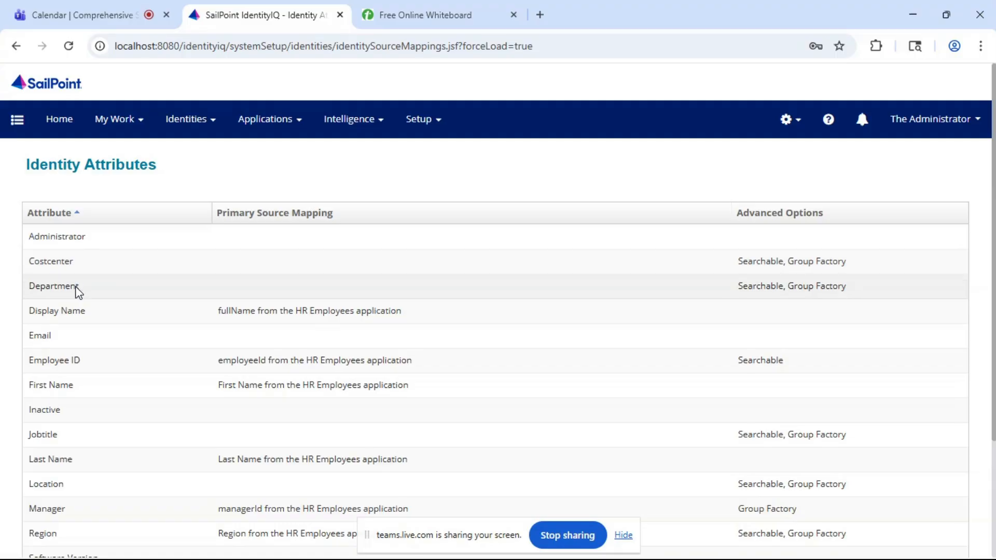
pyautogui.scroll(-2, 73, 390)
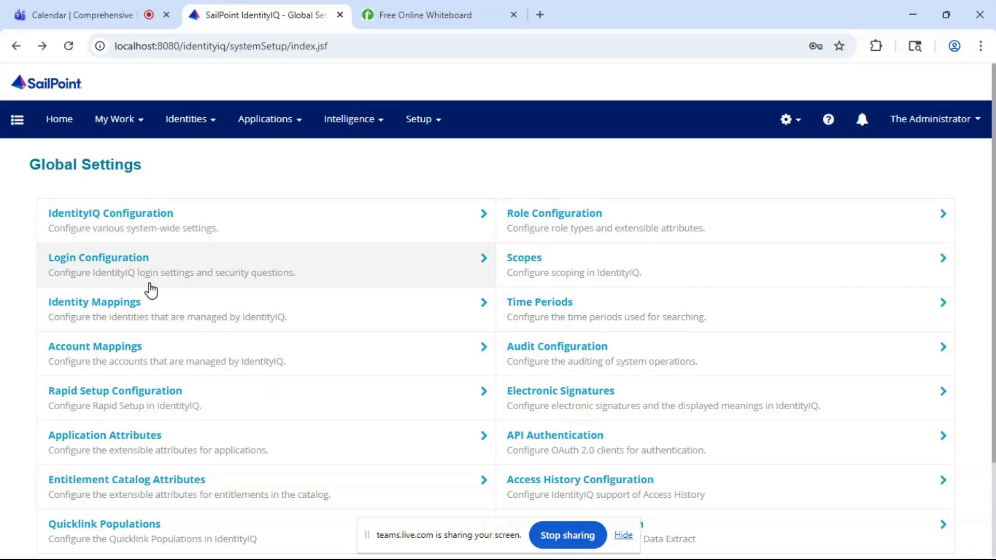
# - Reopen the first identity from the Identity Warehouse to compare its displayed attributes with the configured mappings
pyautogui.click(192, 125)
pyautogui.click(196, 153)
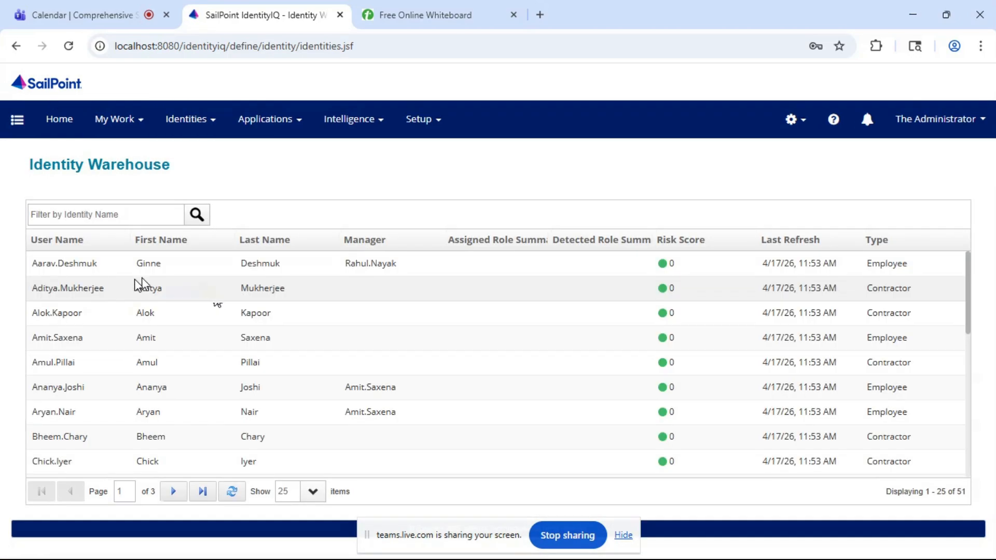
pyautogui.click(85, 270)
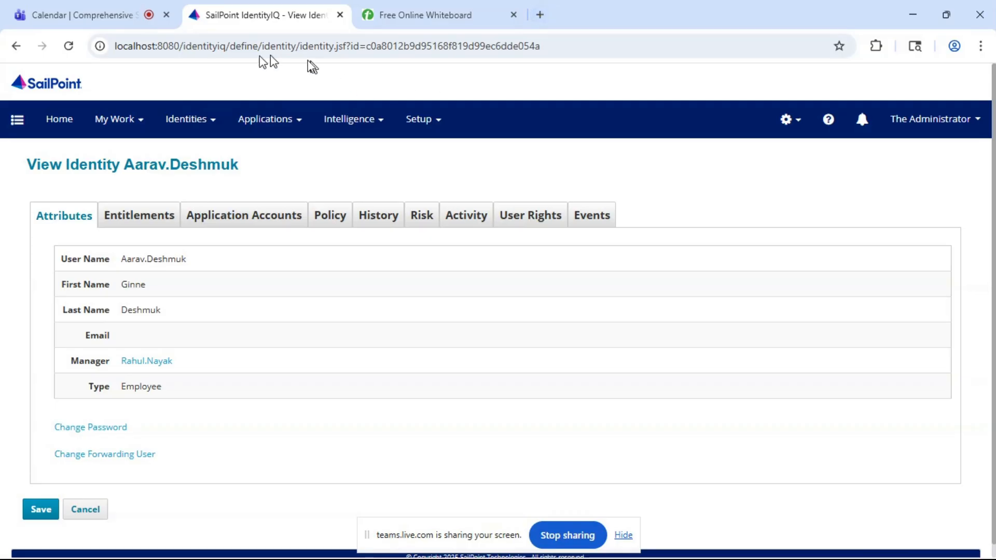
# - Open the IdentityIQ debug page in a new browser tab and list the Application objects
pyautogui.click(541, 14)
pyautogui.write('deb')
pyautogui.click(457, 77)
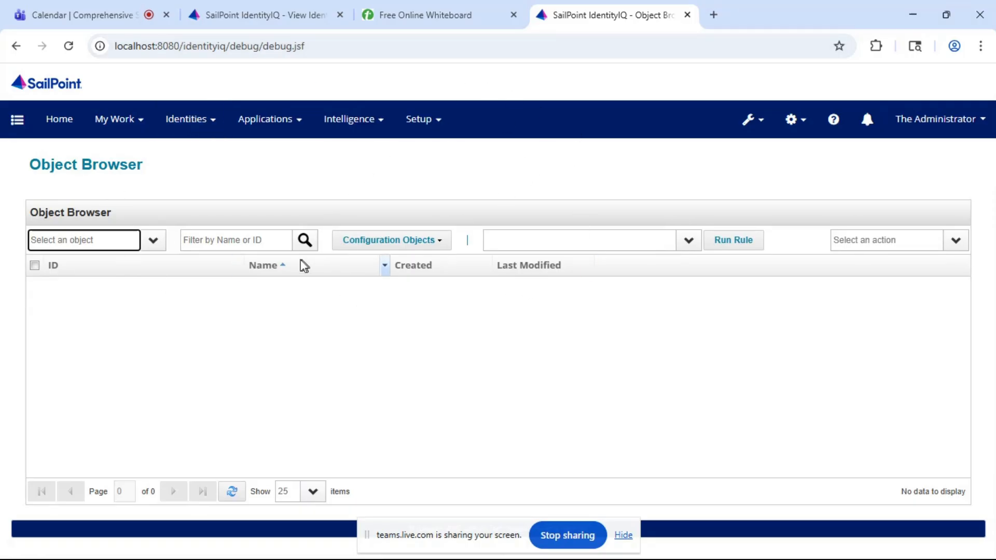
pyautogui.click(154, 241)
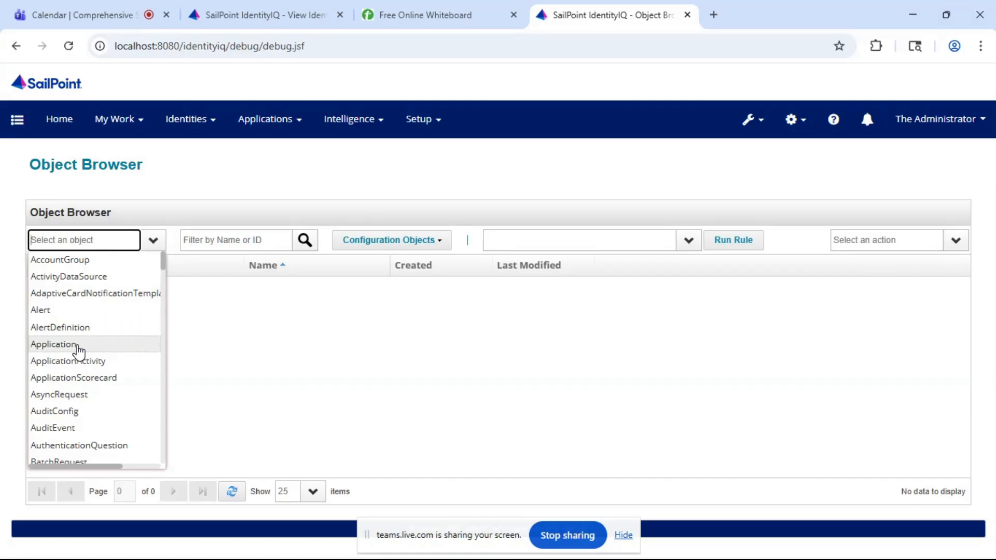
pyautogui.click(54, 344)
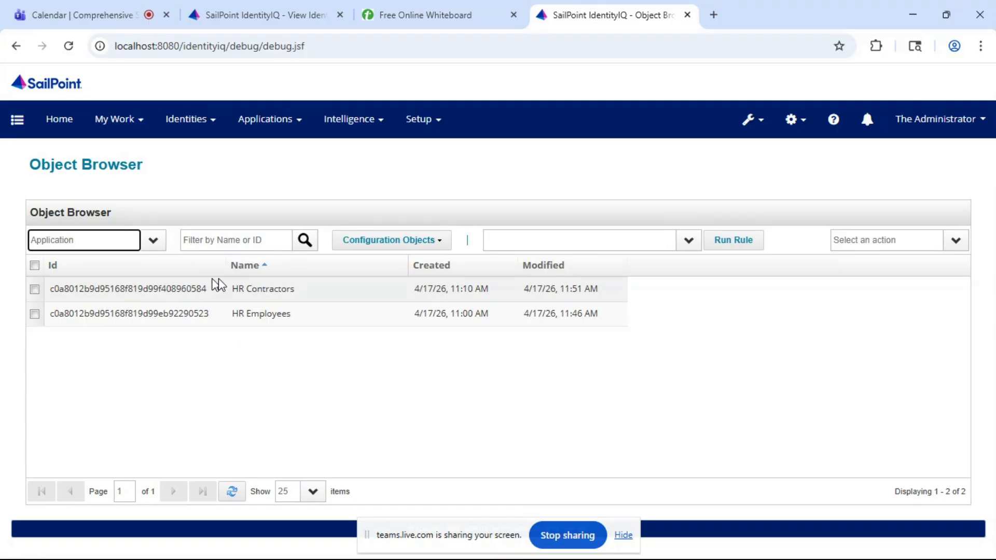
# - Select the HR Contractors application object, check which actions are offered for it and clear the selection
pyautogui.click(35, 290)
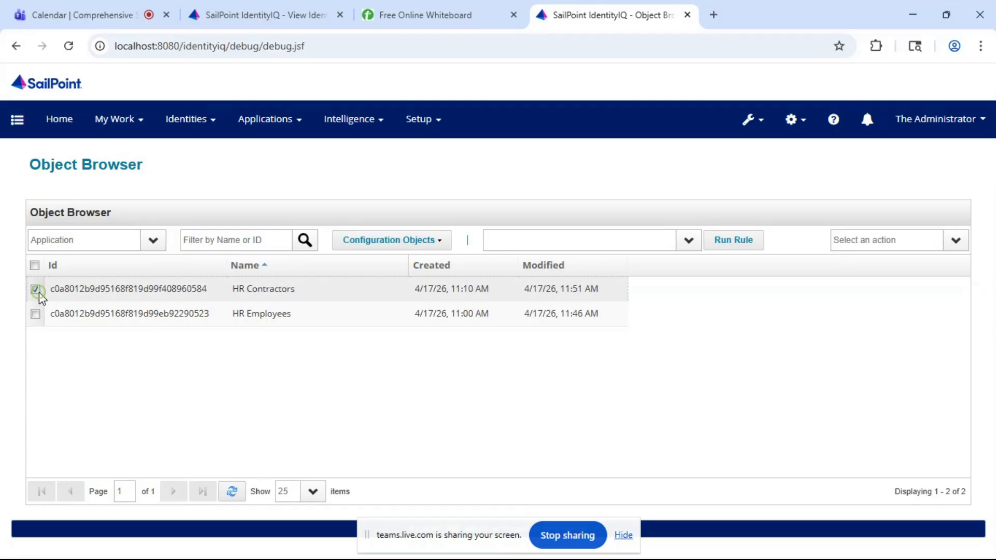
pyautogui.click(955, 241)
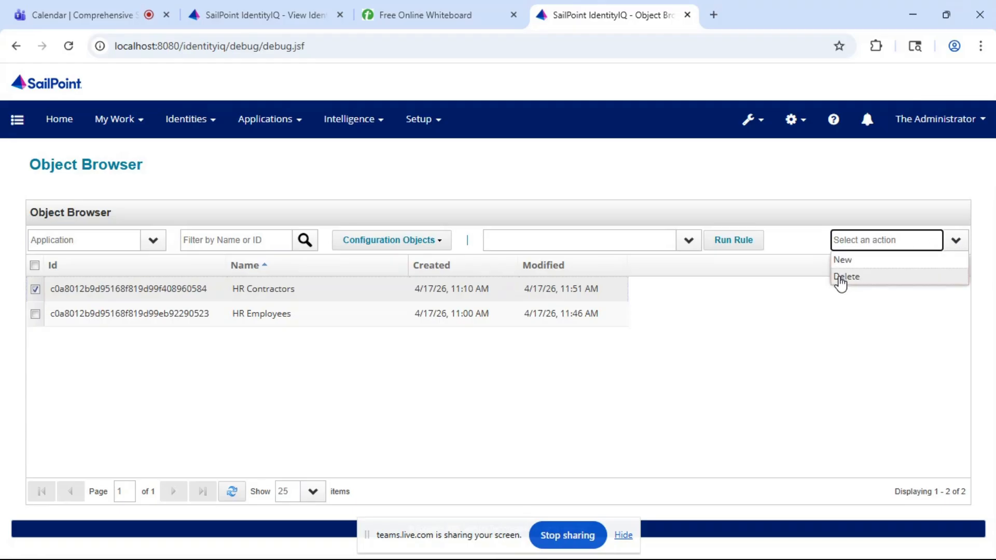
pyautogui.click(680, 352)
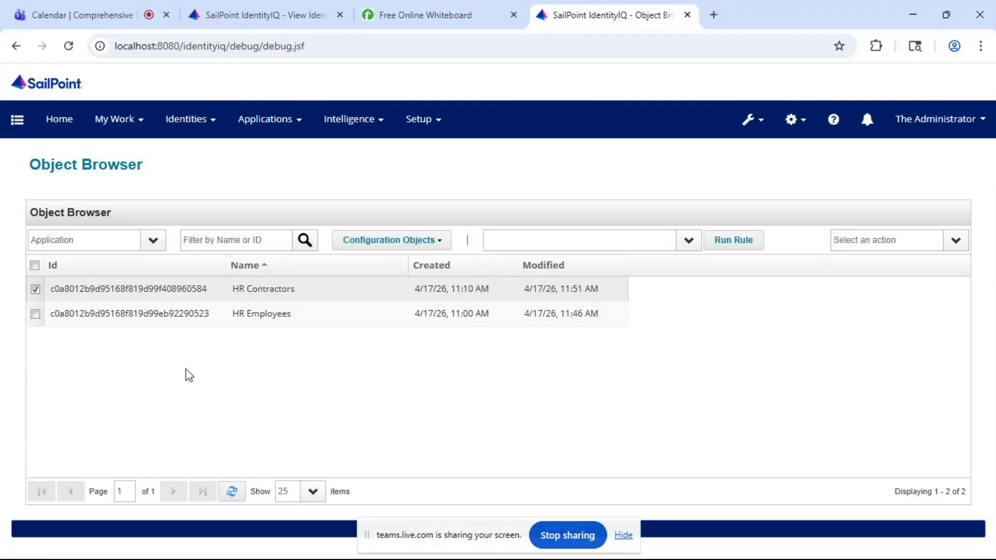
pyautogui.click(34, 290)
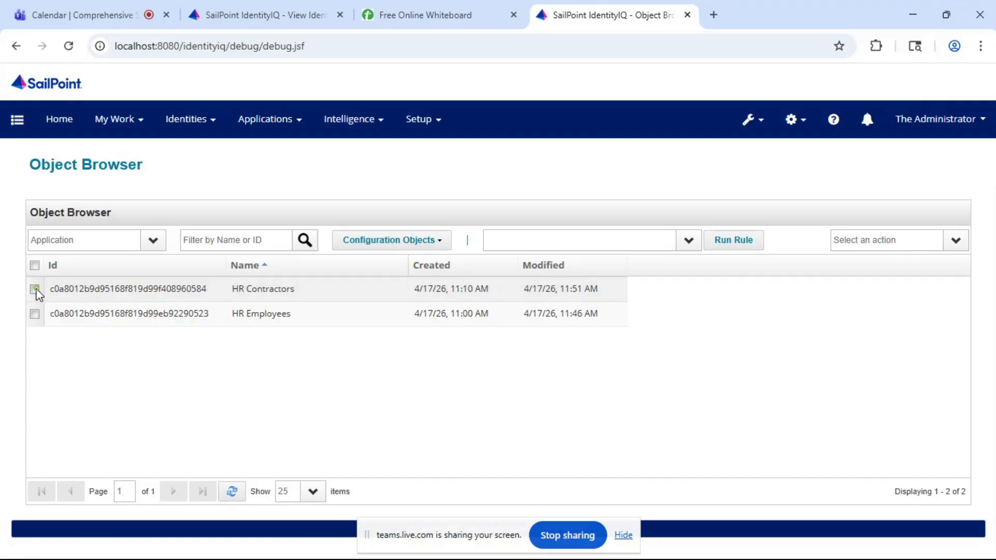
# - List the TaskDefinition objects in the Object Browser and find the Aggregate Contractors and Aggregate Employees tasks
pyautogui.click(154, 242)
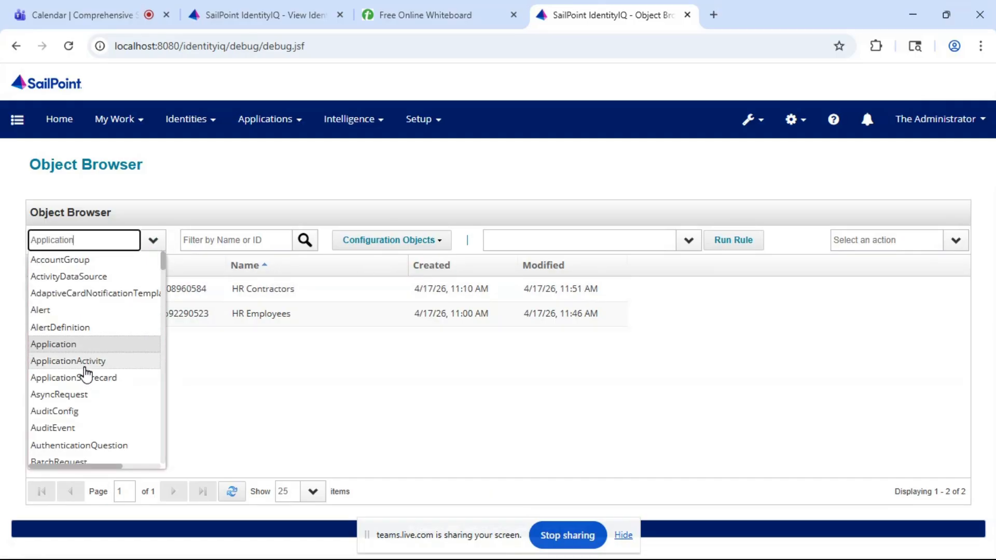
pyautogui.doubleClick(92, 244)
pyautogui.write('TaskDefinition')
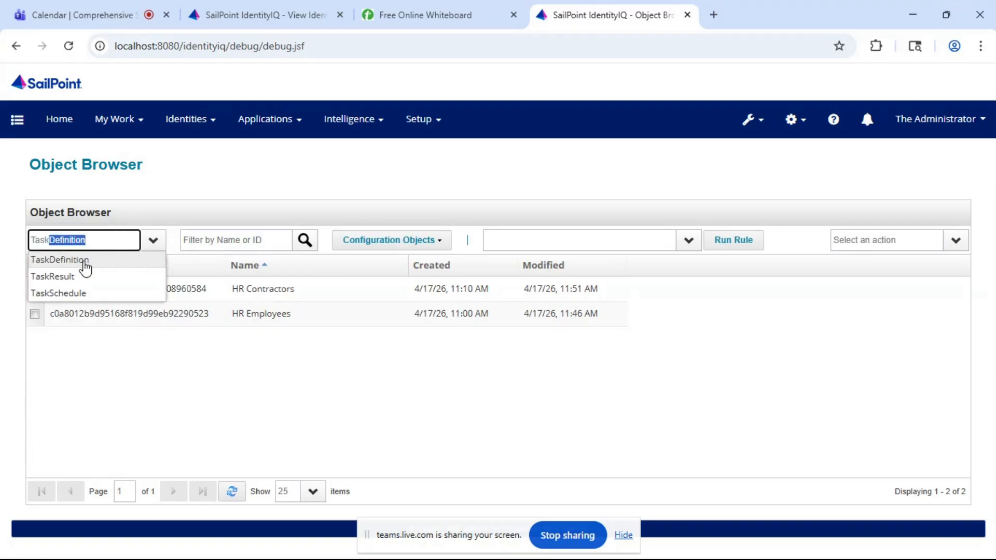
pyautogui.click(85, 262)
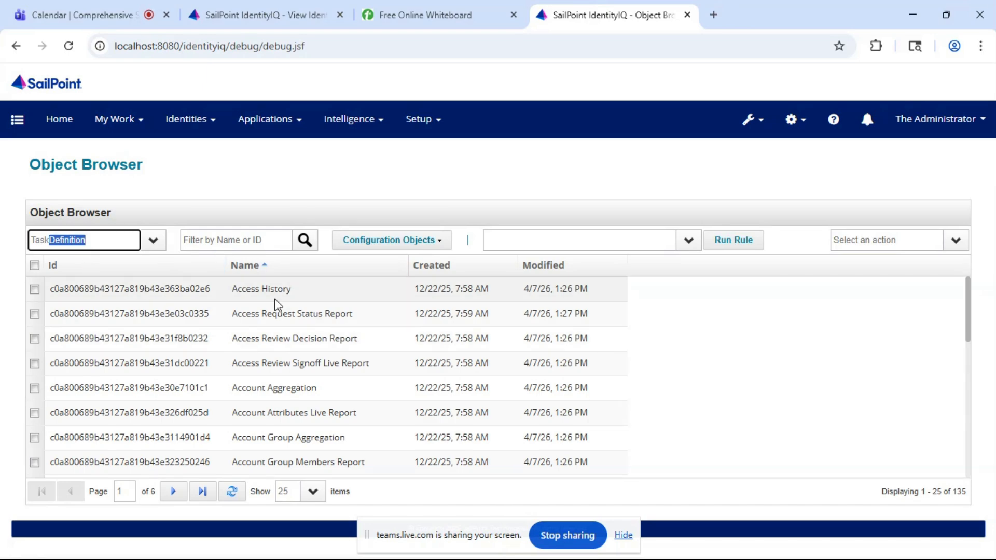
pyautogui.scroll(-2, 278, 305)
pyautogui.scroll(-2, 300, 337)
pyautogui.scroll(2, 298, 335)
pyautogui.scroll(-4, 299, 343)
pyautogui.scroll(-4, 293, 366)
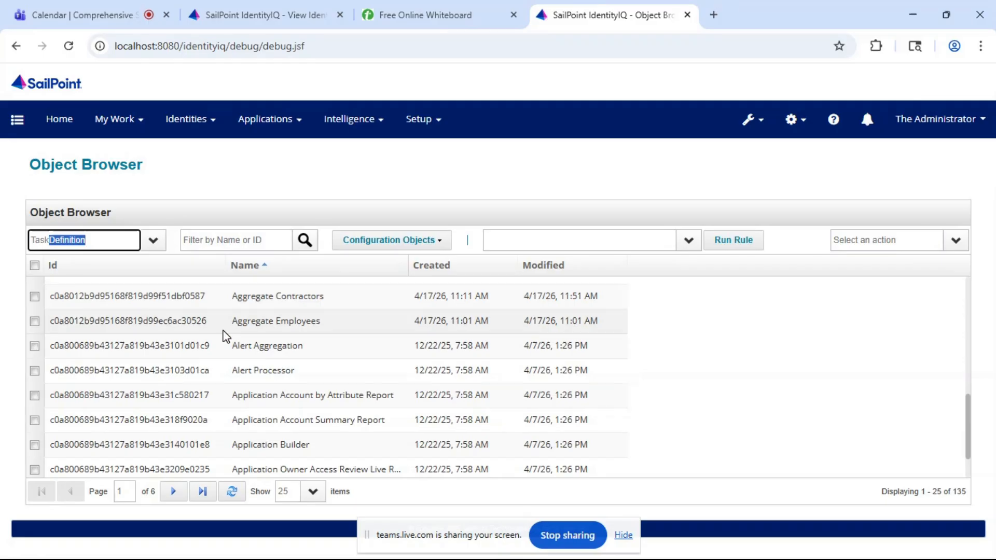
# - Select the Aggregate Contractors and Aggregate Employees tasks, clear both selections and check the available object actions
pyautogui.click(35, 296)
pyautogui.click(35, 321)
pyautogui.click(36, 296)
pyautogui.click(35, 321)
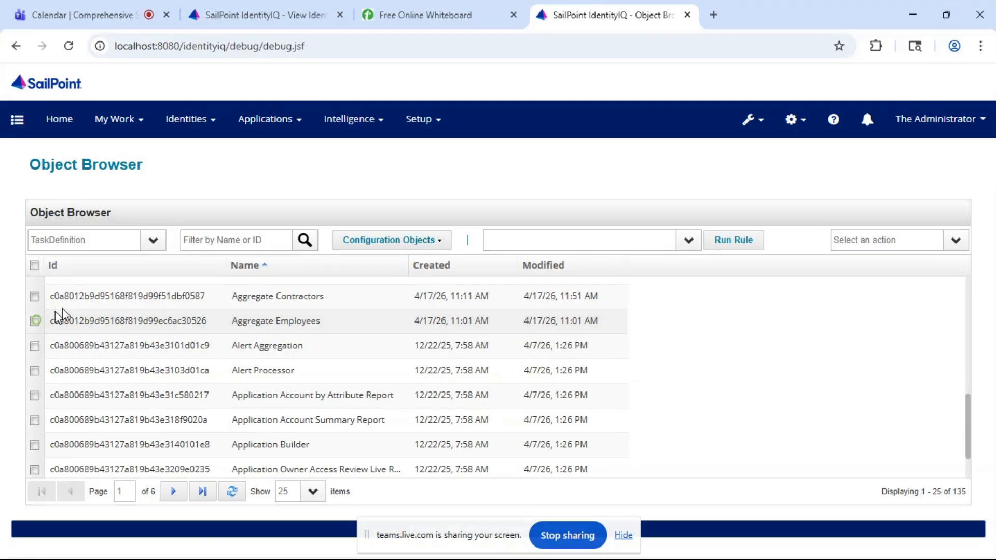
pyautogui.click(955, 241)
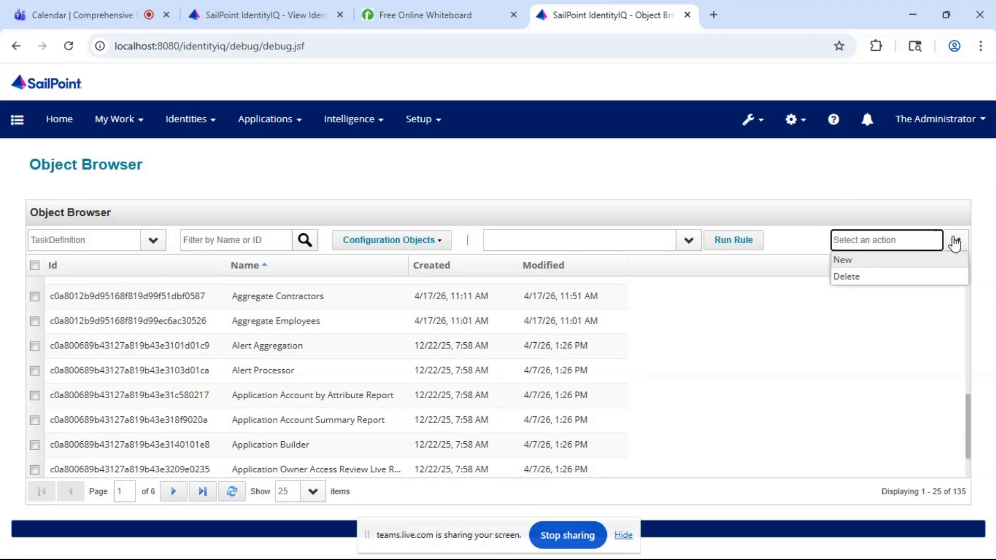
pyautogui.click(746, 187)
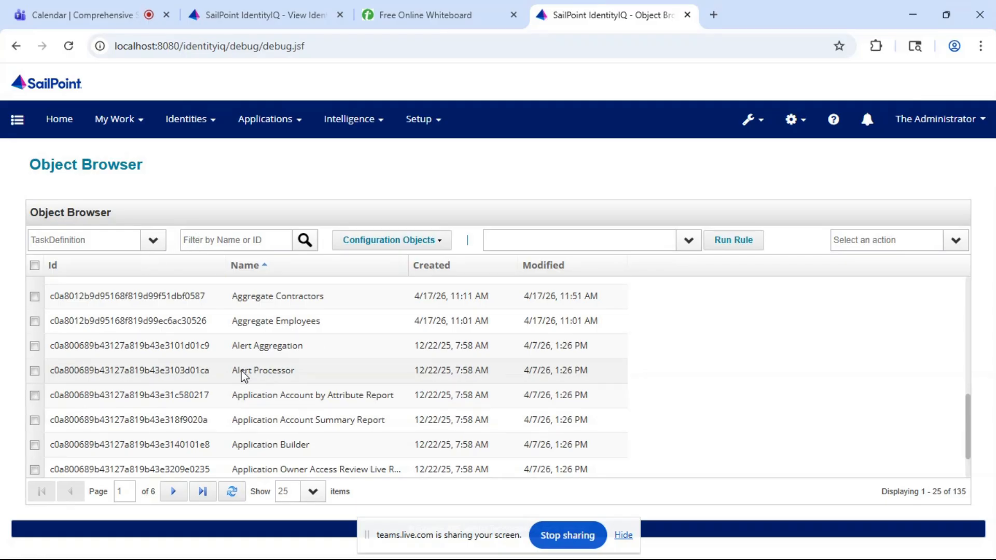
# - List the Rule objects in the Object Browser and find the cont-type and emp-type rules
pyautogui.scroll(3, 244, 375)
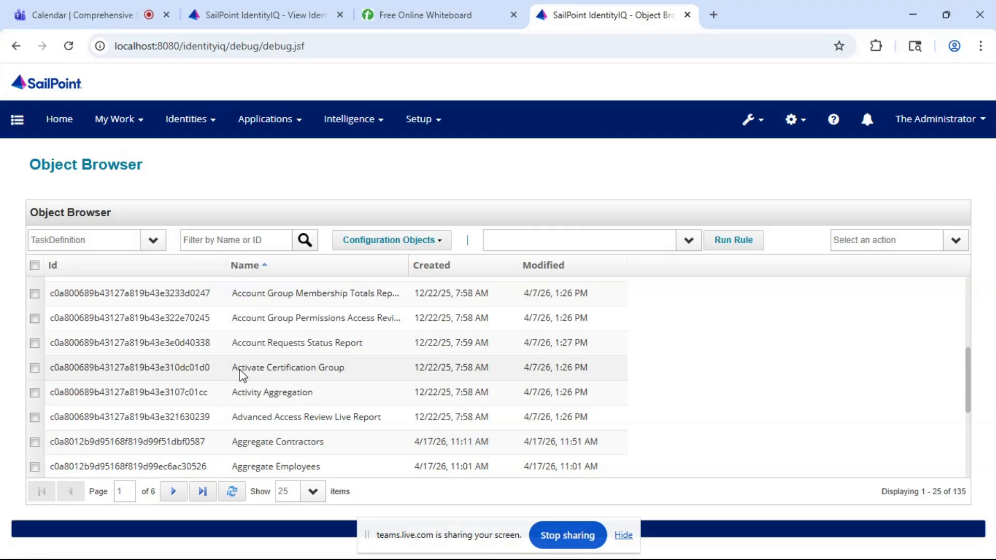
pyautogui.scroll(3, 270, 291)
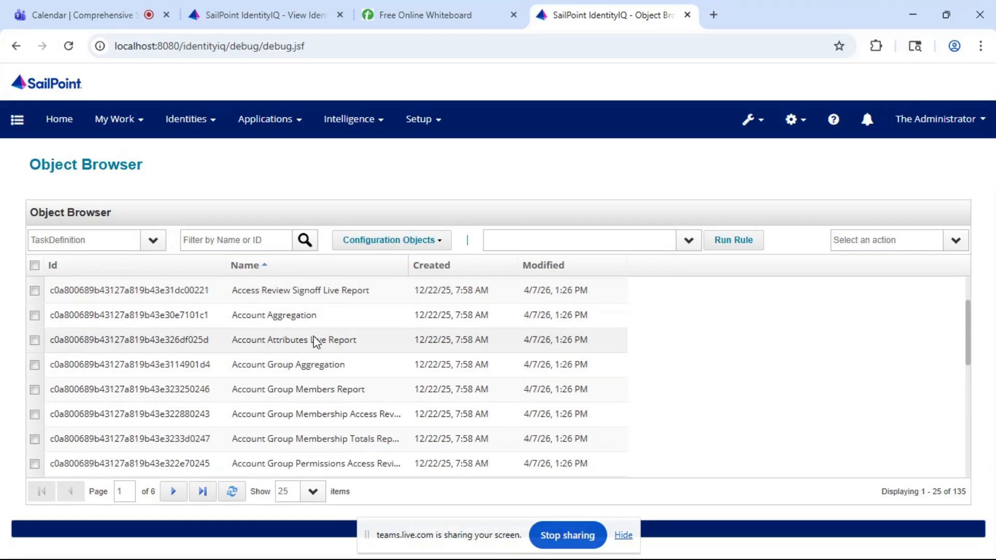
pyautogui.scroll(2, 313, 336)
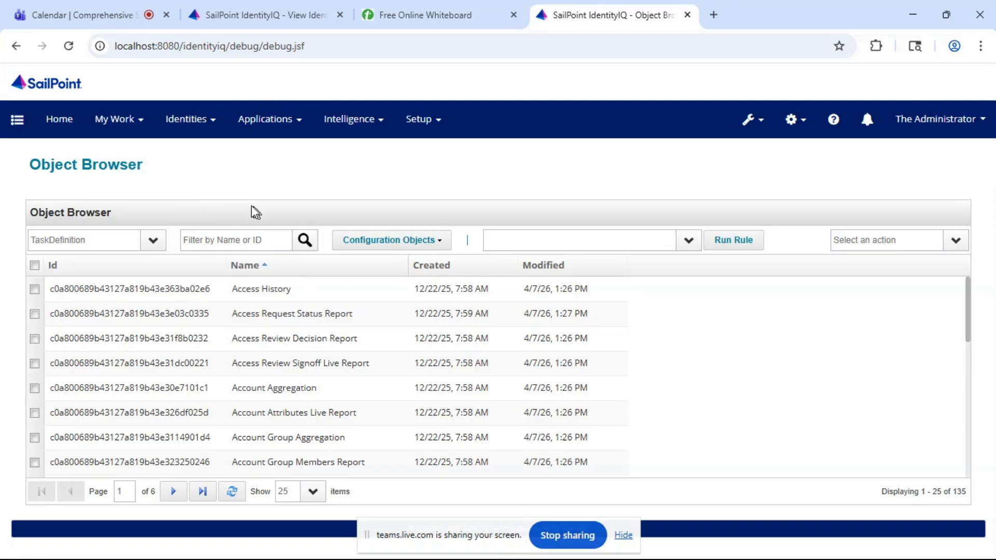
pyautogui.click(164, 241)
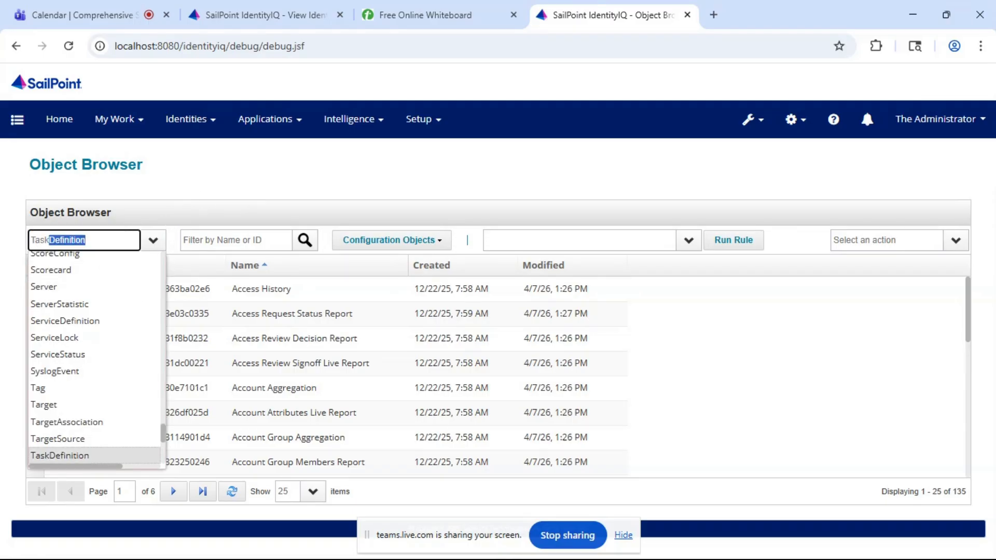
pyautogui.click(100, 244)
pyautogui.hotkey('ctrl', 'a')
pyautogui.write('Rul')
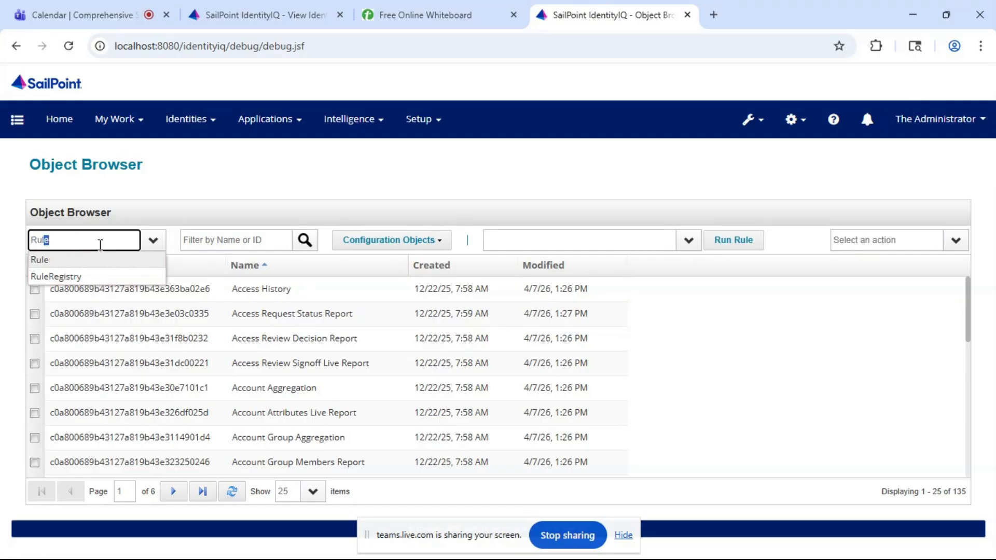
pyautogui.click(42, 259)
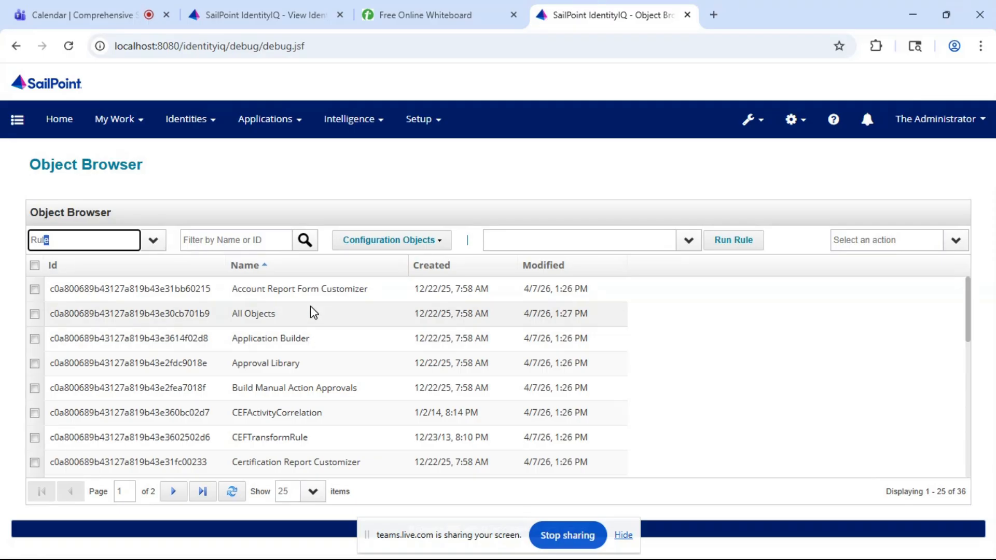
pyautogui.scroll(-3, 289, 367)
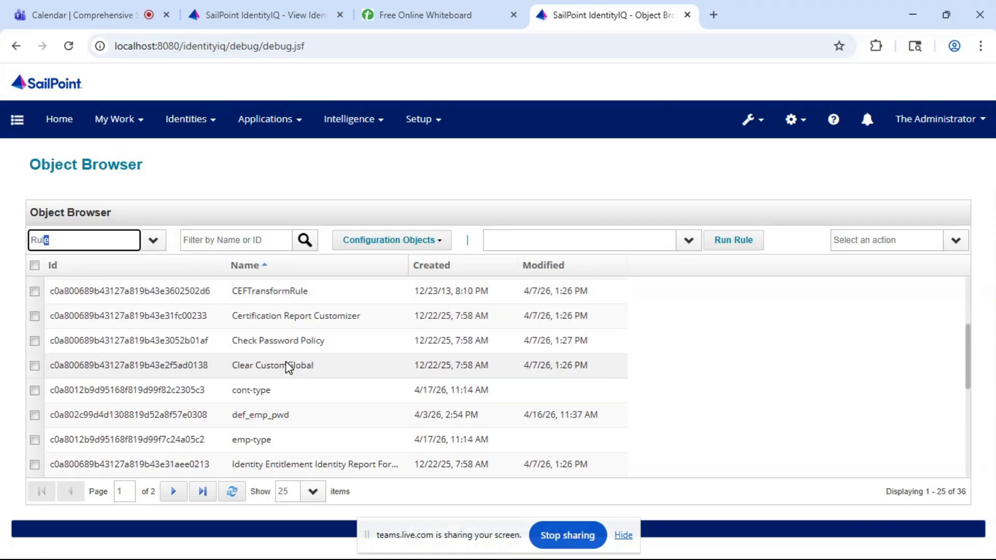
pyautogui.scroll(-2, 289, 367)
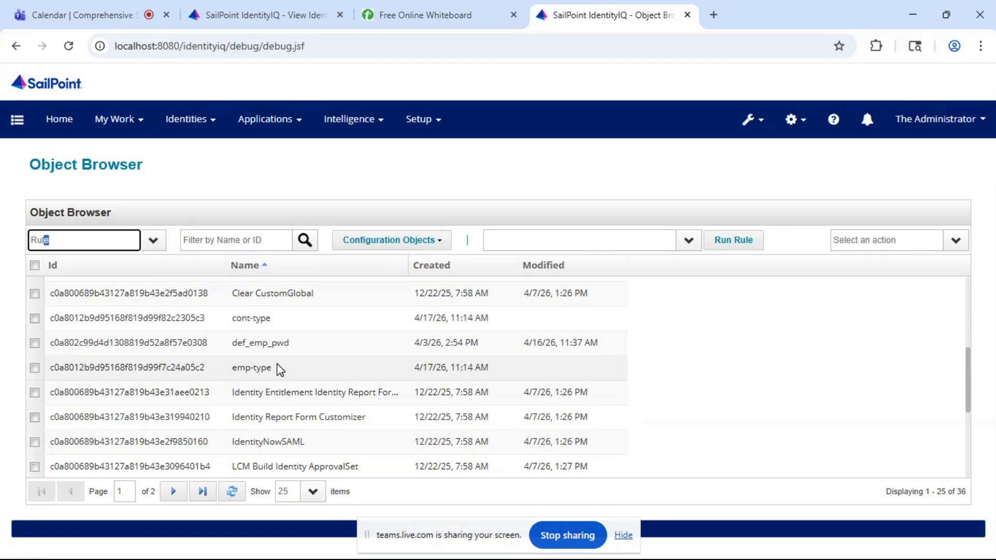
# - Clear the Rule object type and open the UI Configuration object in the Object Editor
pyautogui.click(113, 235)
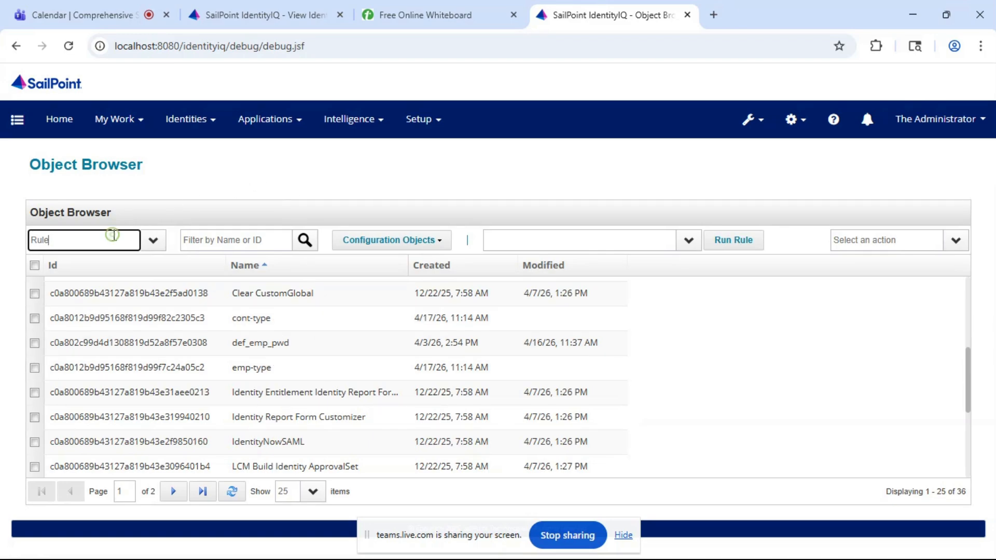
pyautogui.hotkey('ctrl', 'a')
pyautogui.press('BackSpace')
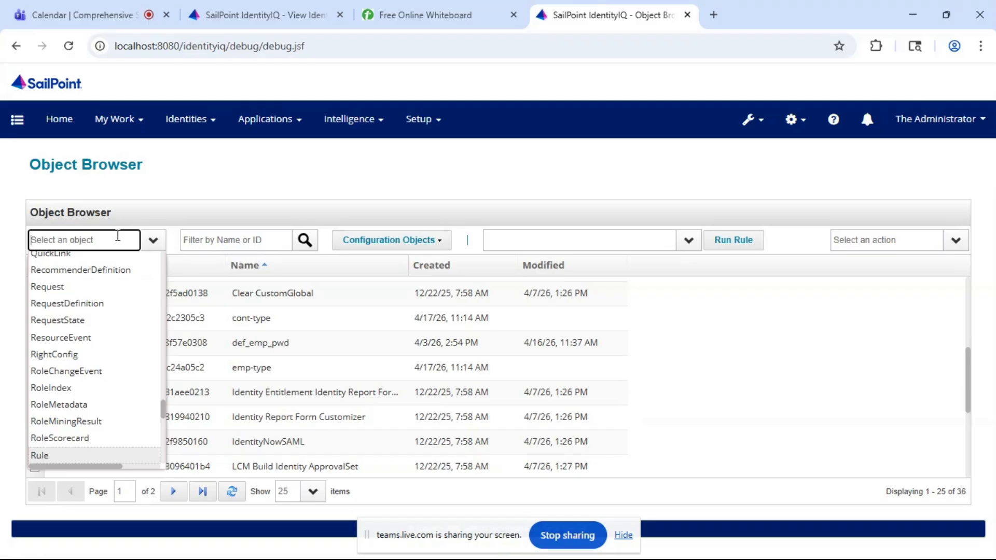
pyautogui.click(190, 172)
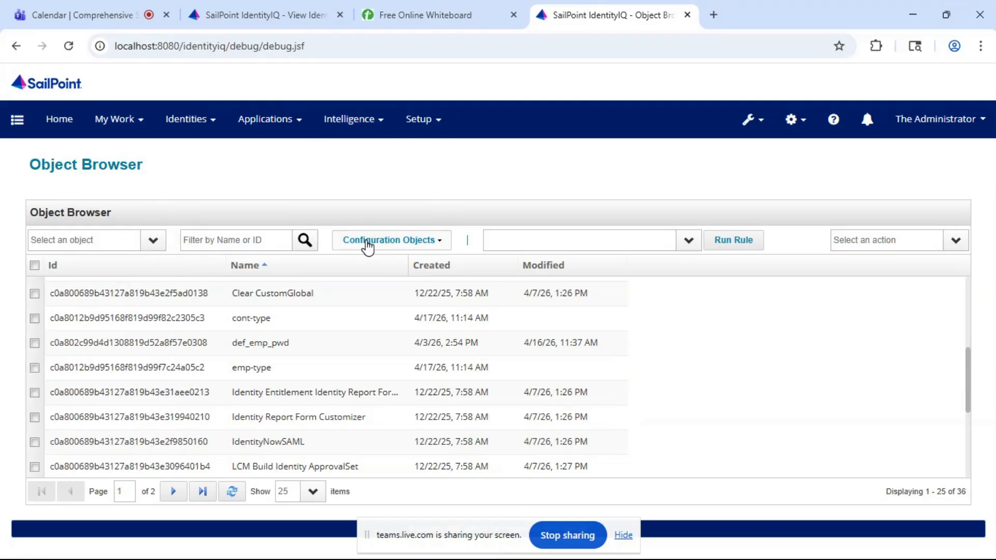
pyautogui.click(401, 241)
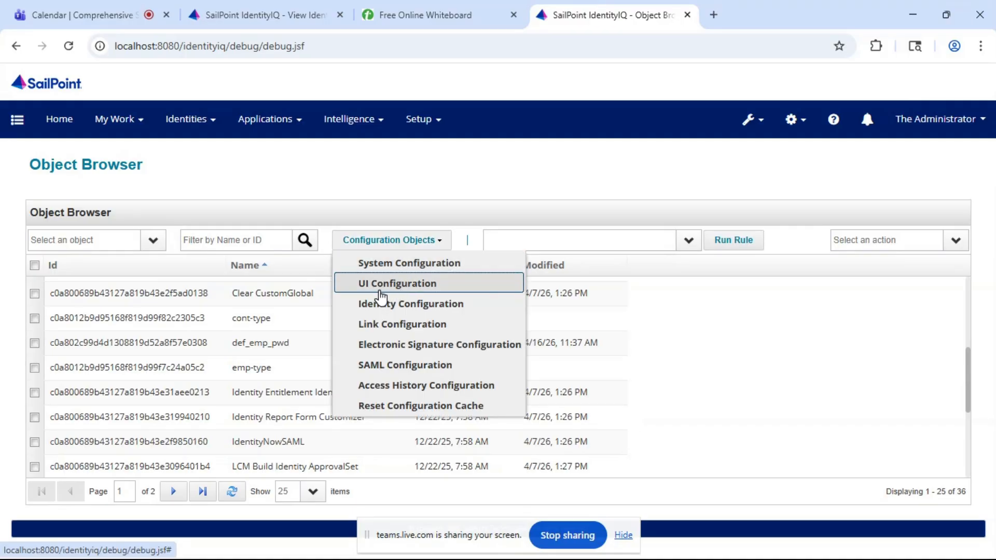
pyautogui.click(406, 288)
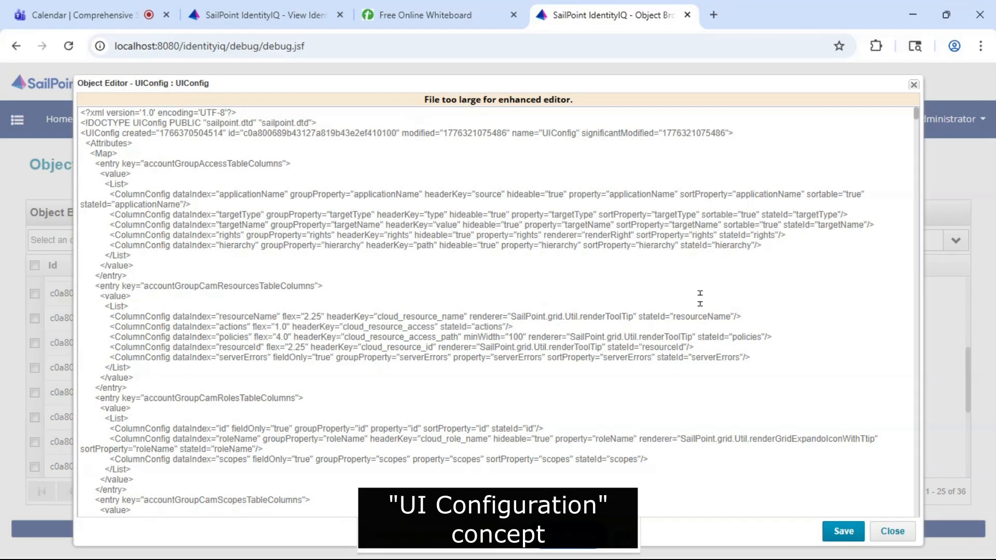
pyautogui.scroll(-5, 483, 288)
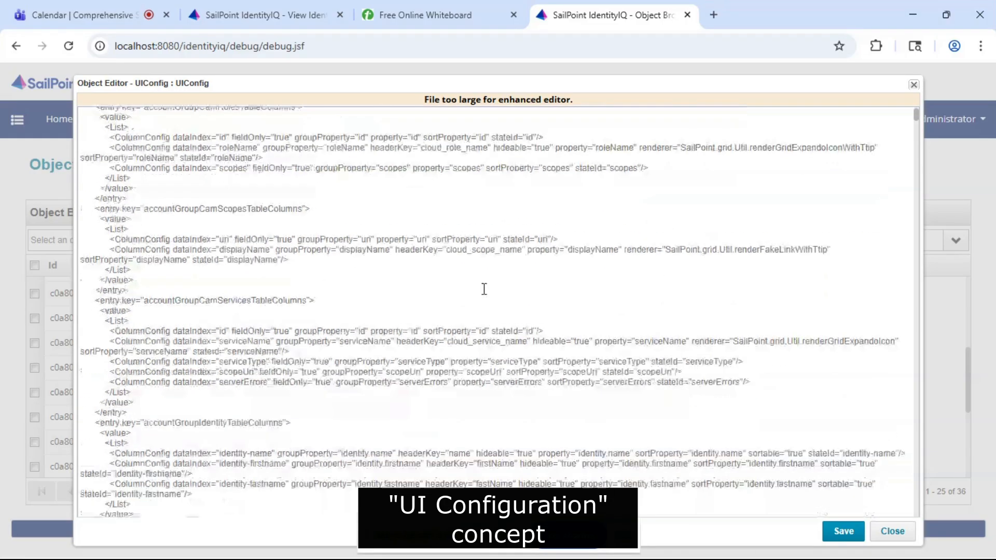
pyautogui.scroll(5, 484, 288)
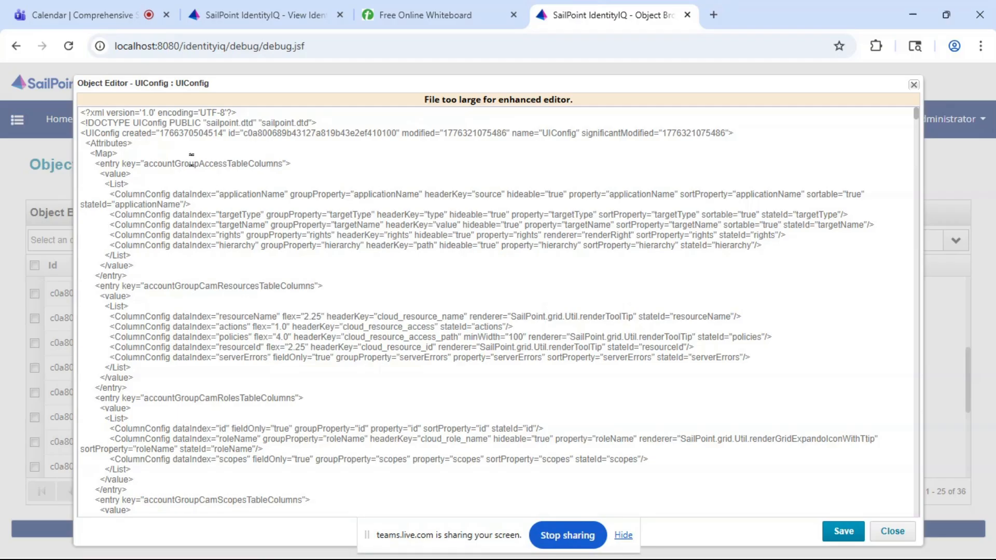
# - Review the identity's attributes page, and search the UIConfig XML for "identityview" to locate the identityViewAttributes entry
pyautogui.click(234, 19)
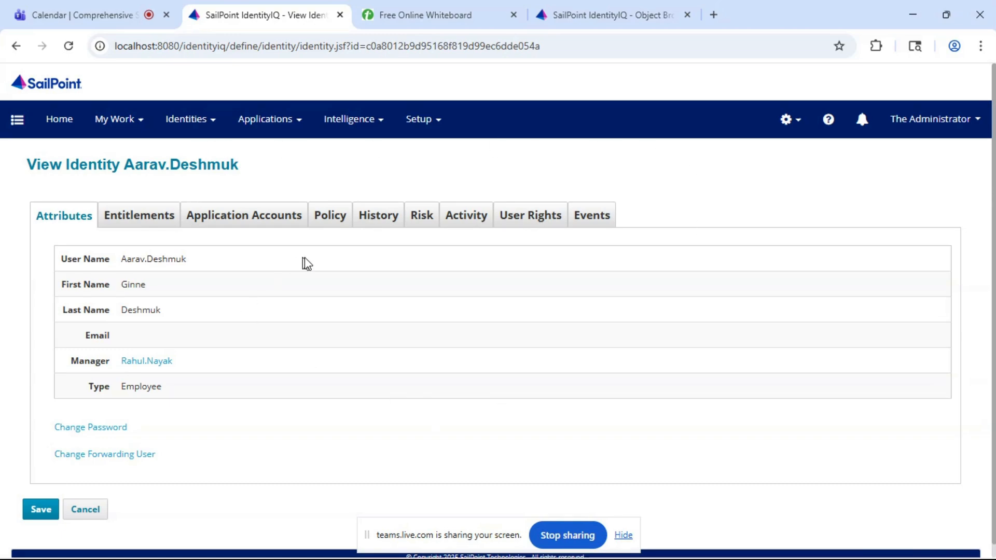
pyautogui.click(562, 11)
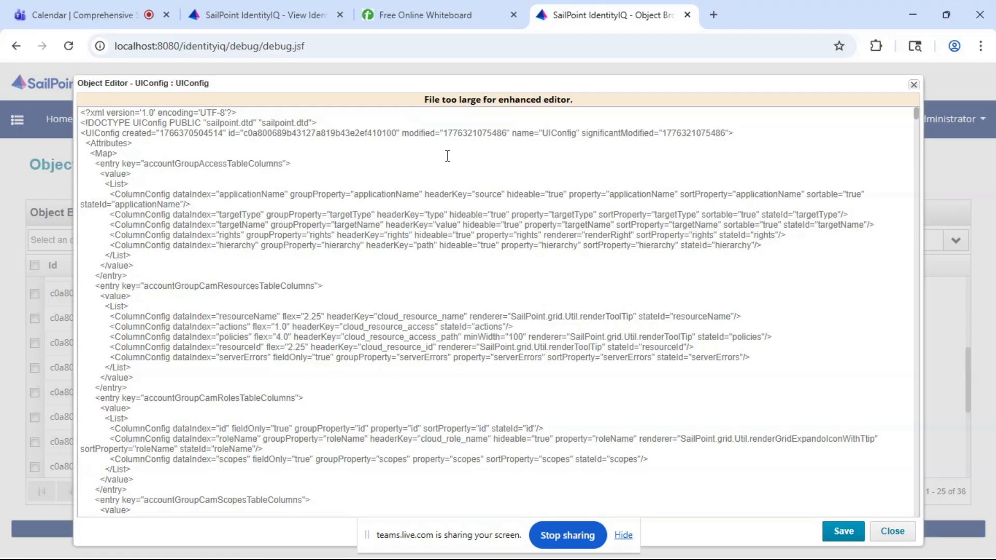
pyautogui.hotkey('ctrl', 'f')
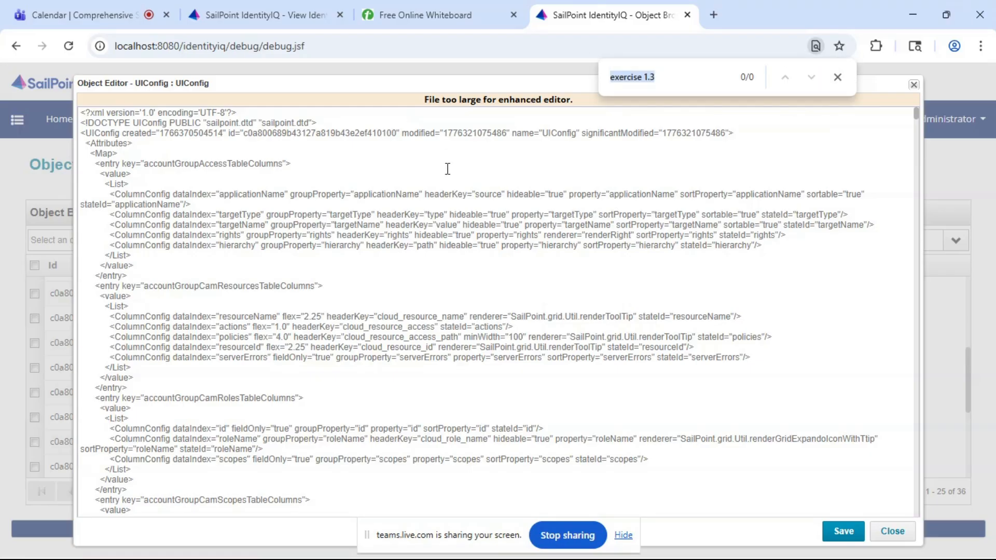
pyautogui.write('identit')
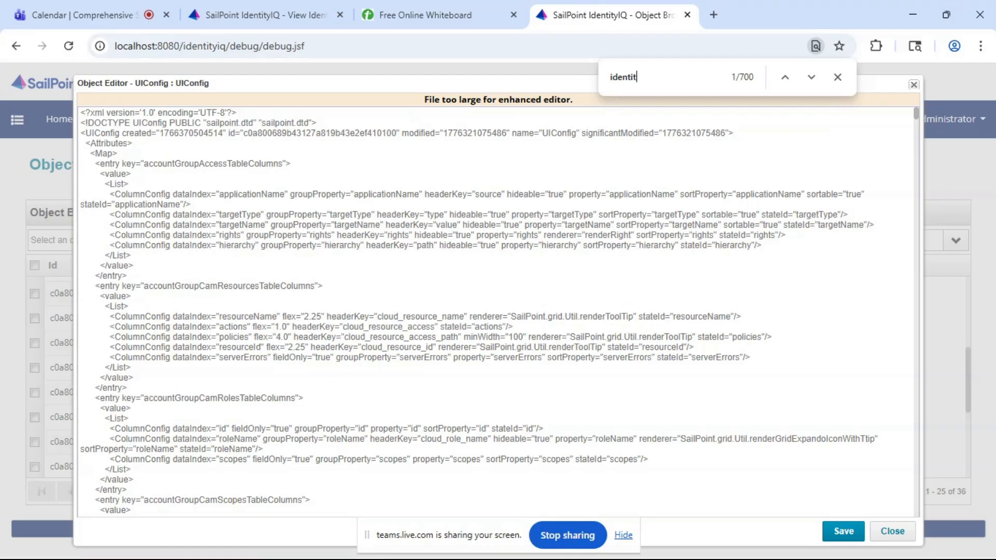
pyautogui.write('yview')
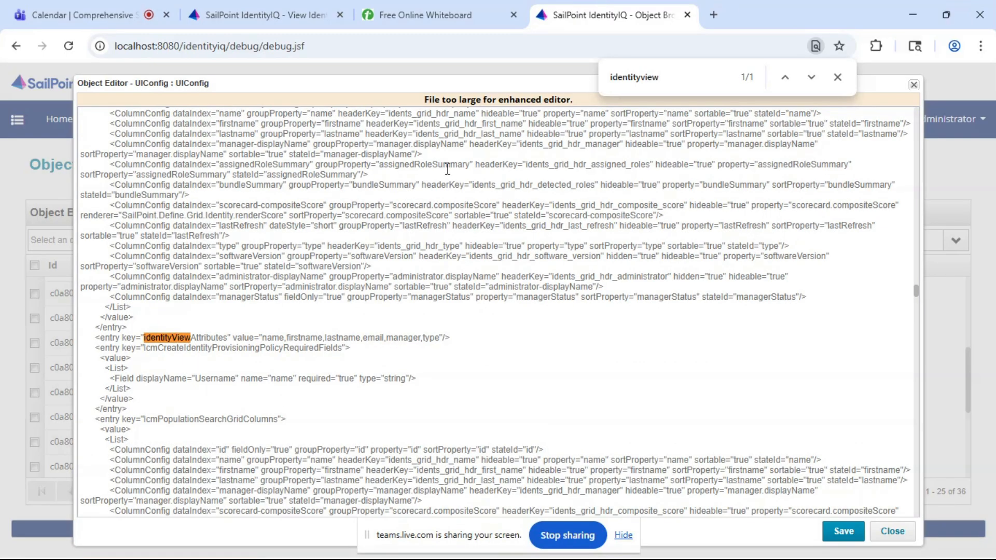
pyautogui.click(837, 76)
pyautogui.click(473, 343)
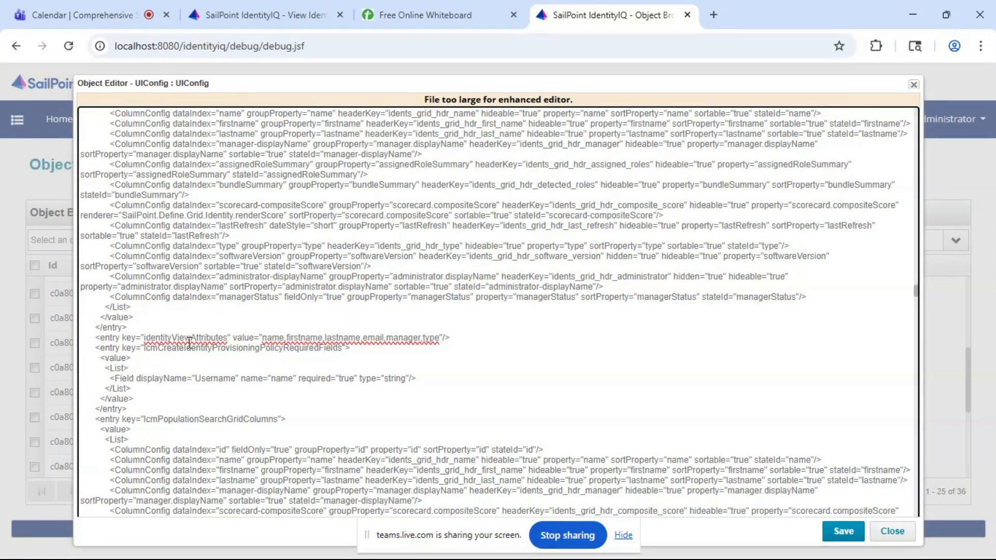
# - Compare each attribute in the identityViewAttributes value, from name to type, with the fields on the identity's attributes page
pyautogui.doubleClick(266, 338)
pyautogui.doubleClick(303, 338)
pyautogui.click(348, 338)
pyautogui.doubleClick(342, 339)
pyautogui.doubleClick(372, 338)
pyautogui.click(402, 338)
pyautogui.doubleClick(403, 338)
pyautogui.doubleClick(431, 338)
pyautogui.click(257, 16)
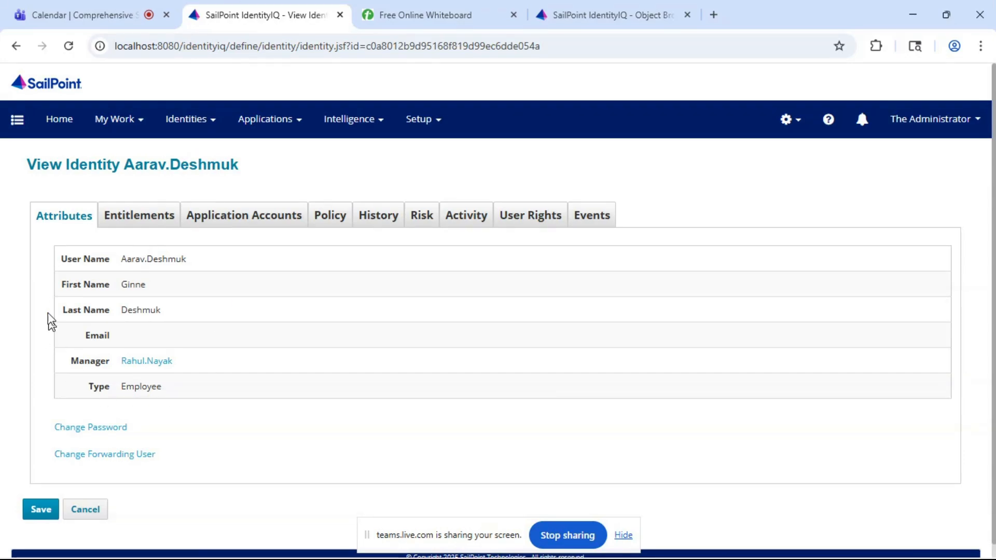
pyautogui.click(545, 12)
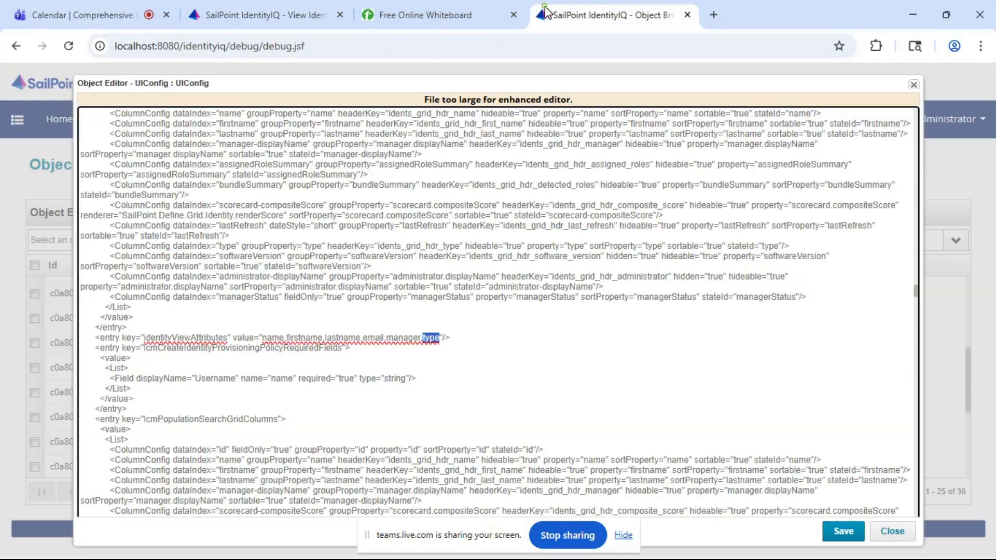
pyautogui.click(440, 338)
# - Open the Identity Mappings from Global Settings in the identity's browser tab to list the identity attributes
pyautogui.click(250, 10)
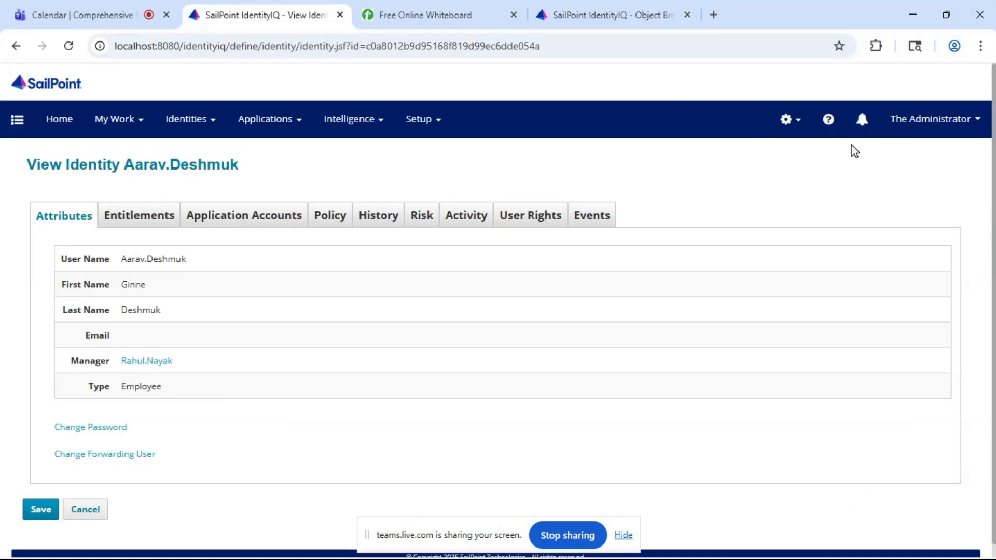
pyautogui.click(801, 119)
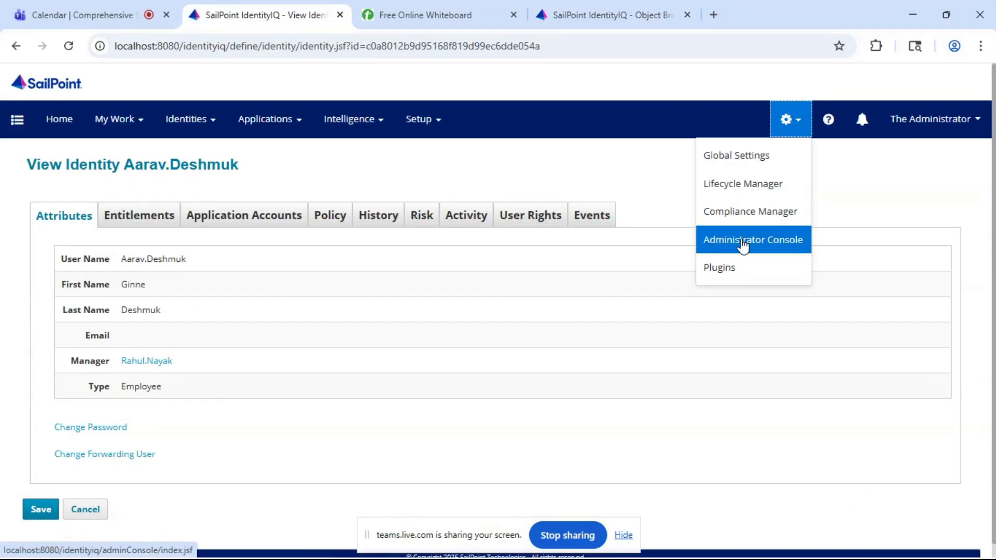
pyautogui.click(707, 160)
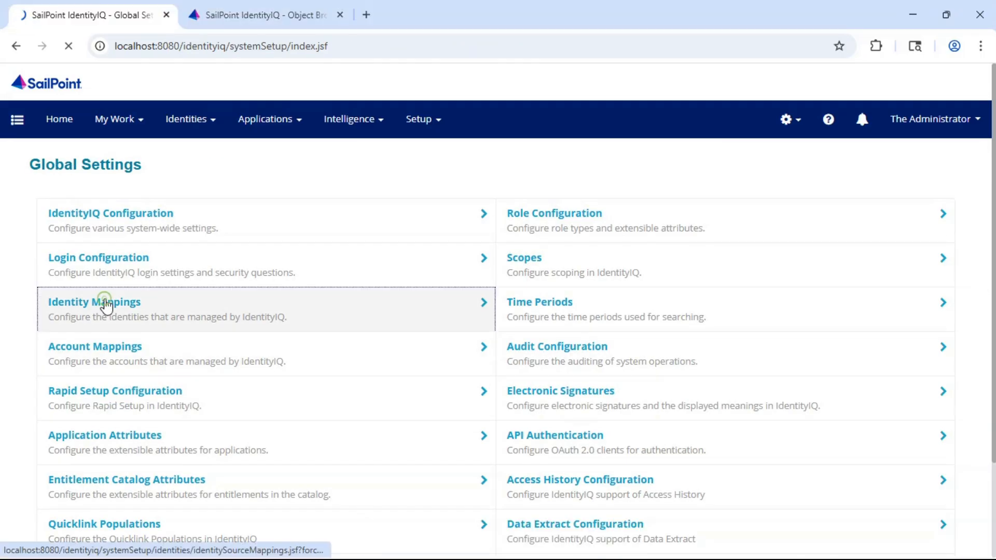
pyautogui.click(104, 305)
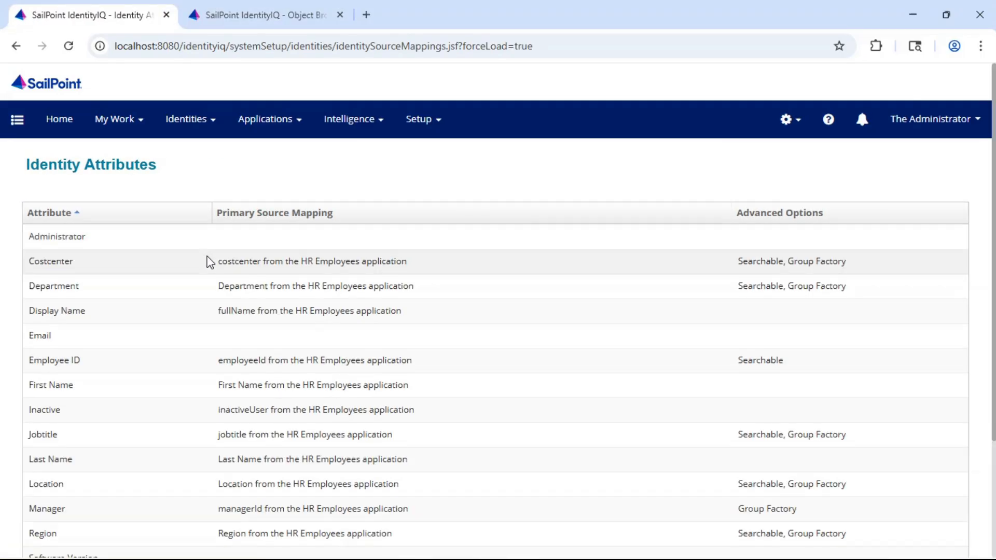
pyautogui.scroll(-2, 210, 255)
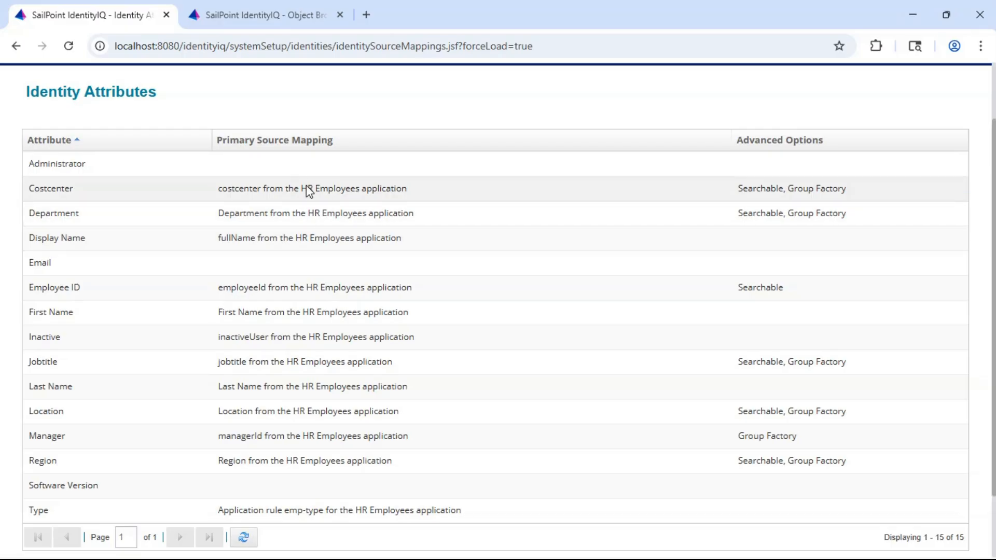
# - Open the First Name identity attribute, check its internal attribute name and source mappings, and close it without saving
pyautogui.click(258, 317)
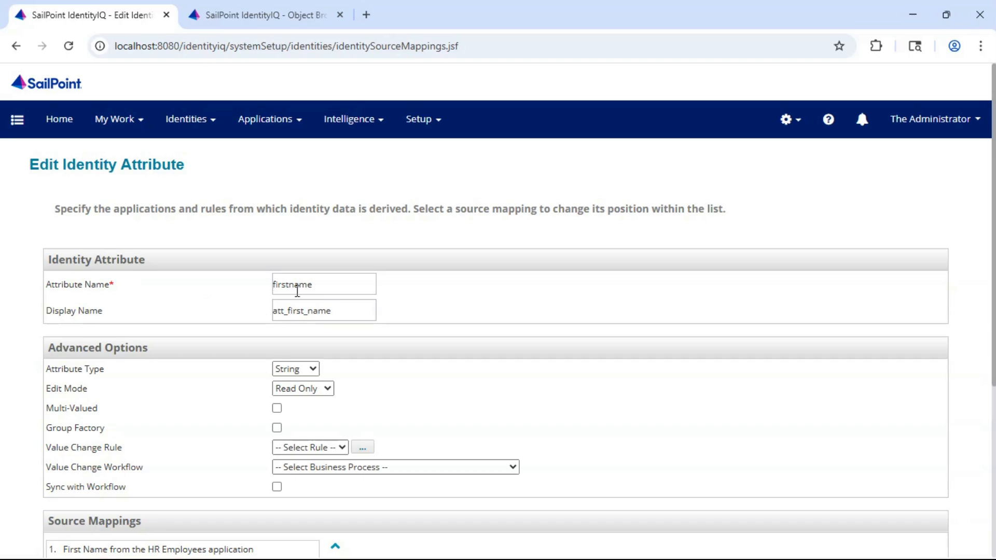
pyautogui.moveTo(316, 284); pyautogui.dragTo(275, 285)
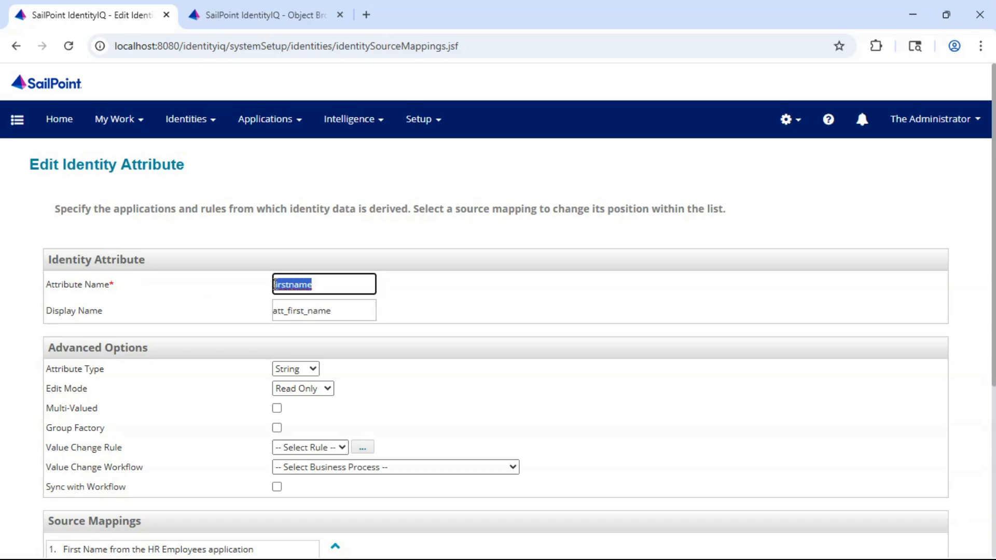
pyautogui.click(320, 282)
pyautogui.doubleClick(319, 284)
pyautogui.scroll(-4, 116, 220)
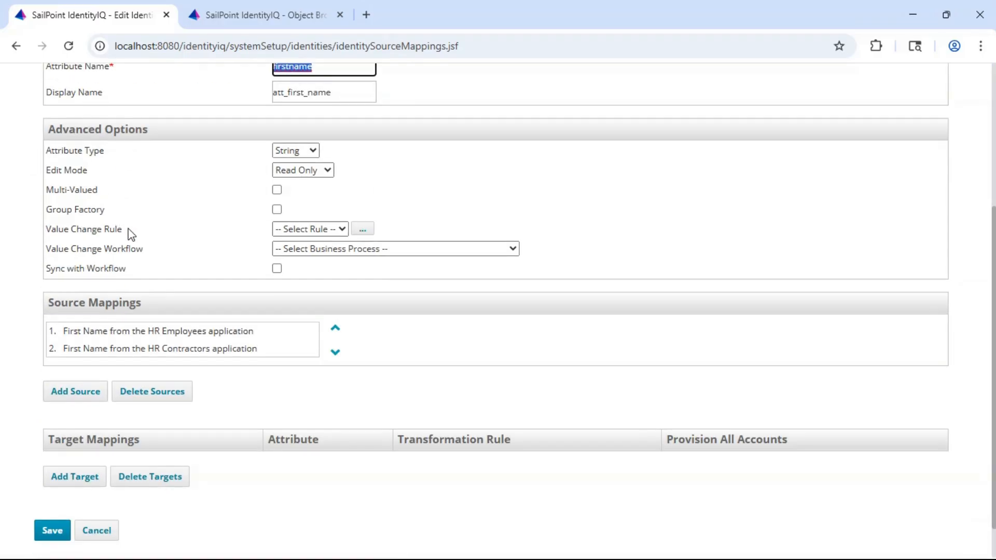
pyautogui.click(97, 530)
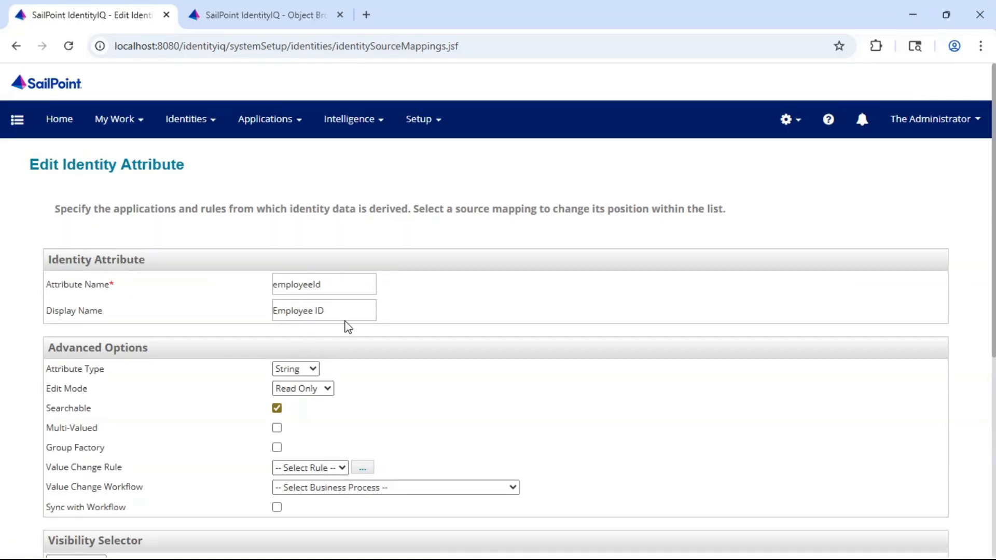
# - Check the internal attribute name of the Employee ID identity attribute
pyautogui.moveTo(334, 287); pyautogui.dragTo(282, 289)
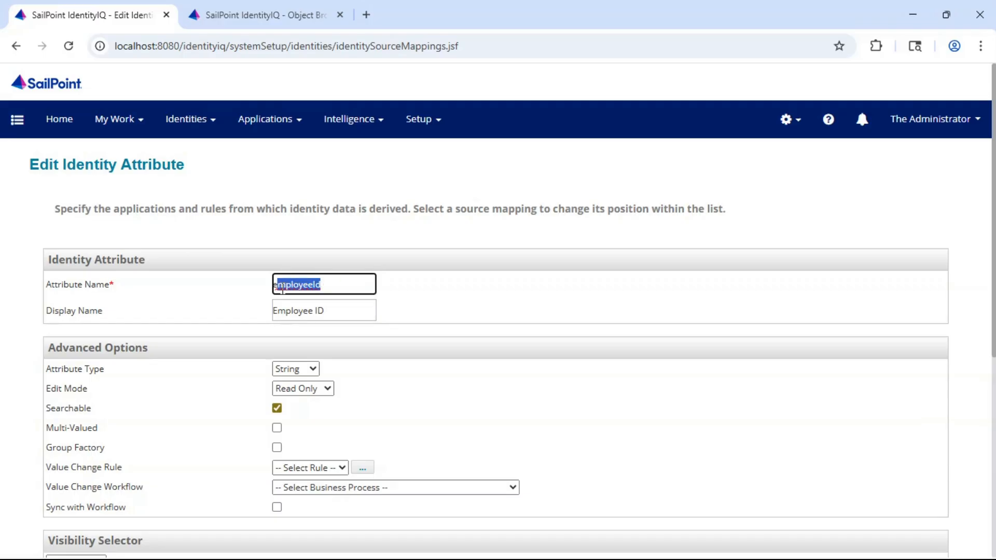
pyautogui.click(276, 289)
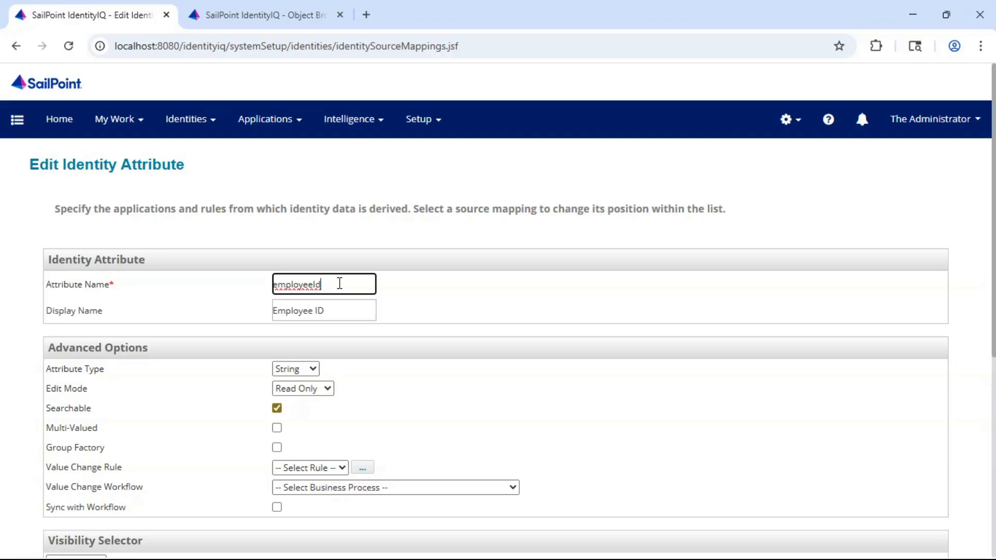
pyautogui.moveTo(325, 284); pyautogui.dragTo(275, 284)
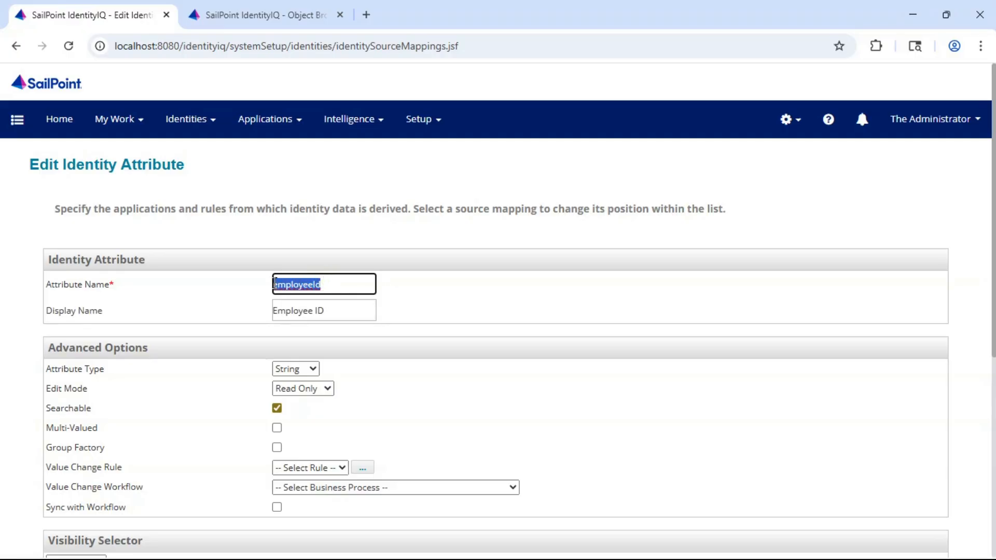
pyautogui.click(337, 283)
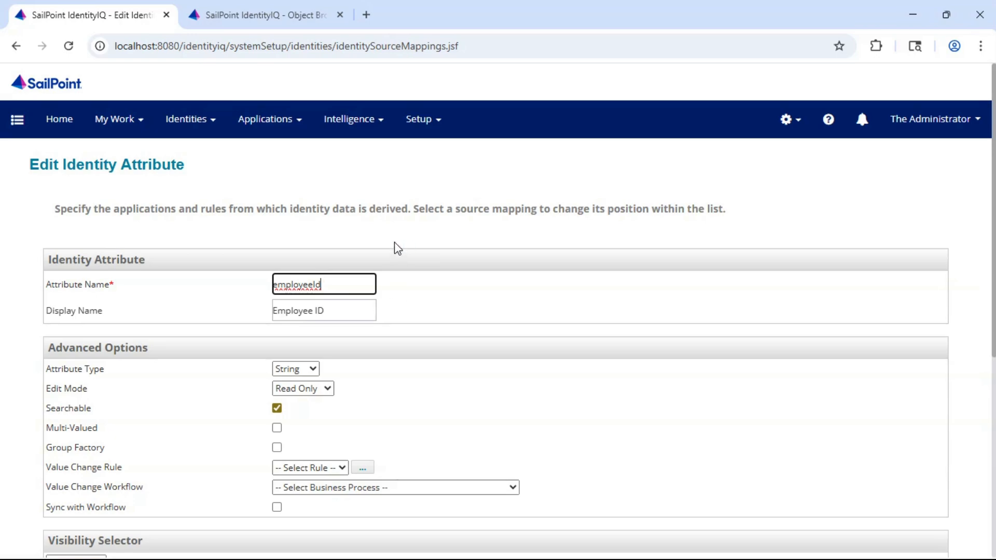
# - Open the UI Configuration object in the Object Browser and find employeeId and region in its identityViewAttributes entry
pyautogui.click(284, 16)
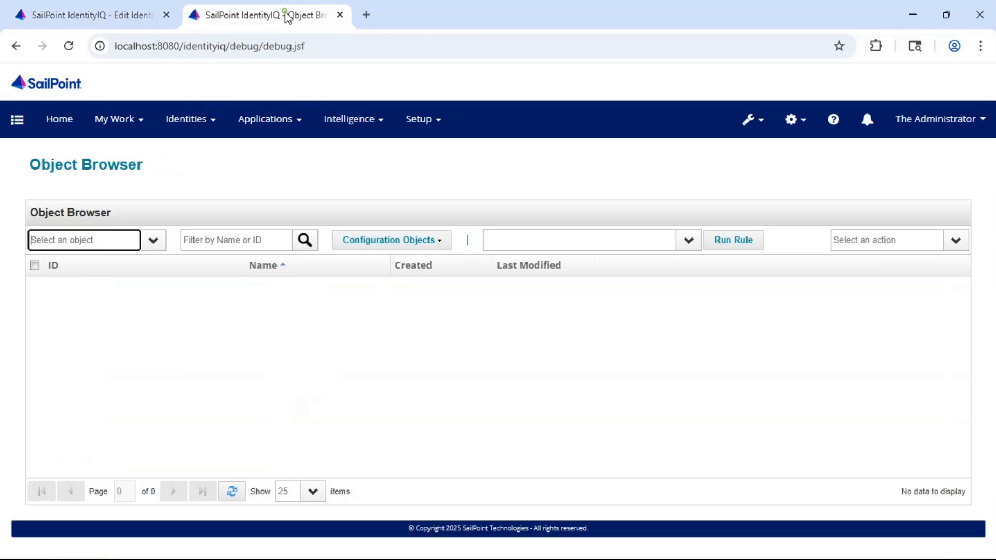
pyautogui.click(430, 243)
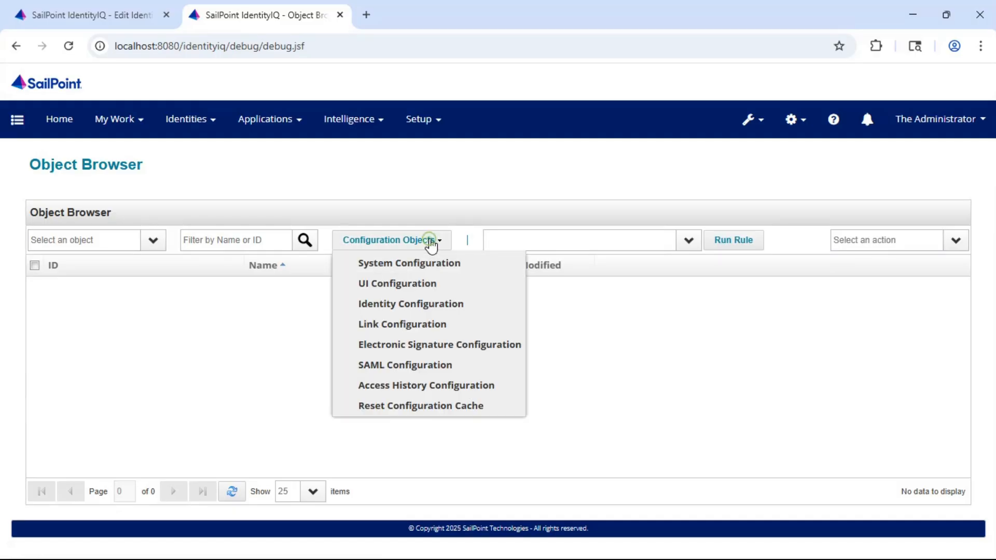
pyautogui.click(422, 285)
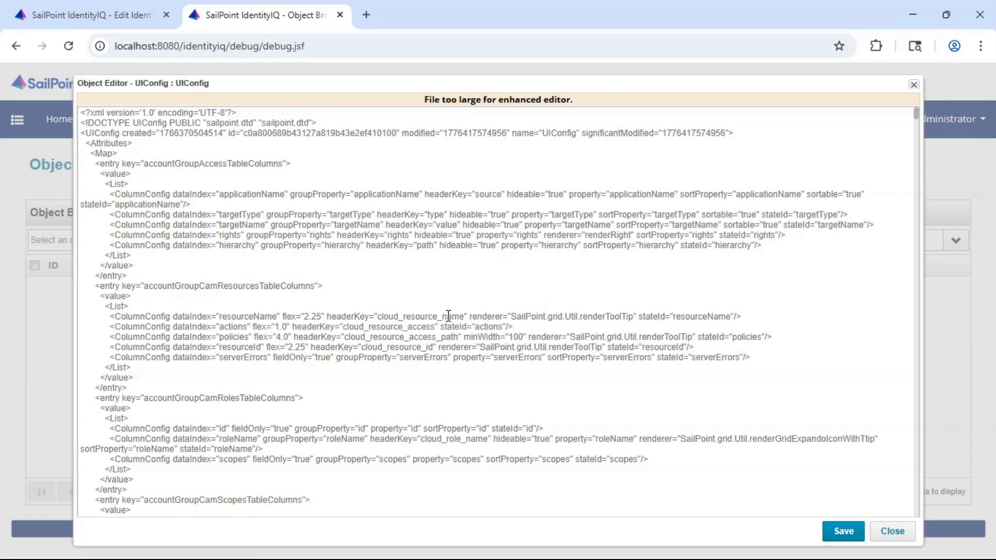
pyautogui.hotkey('ctrl', 'f')
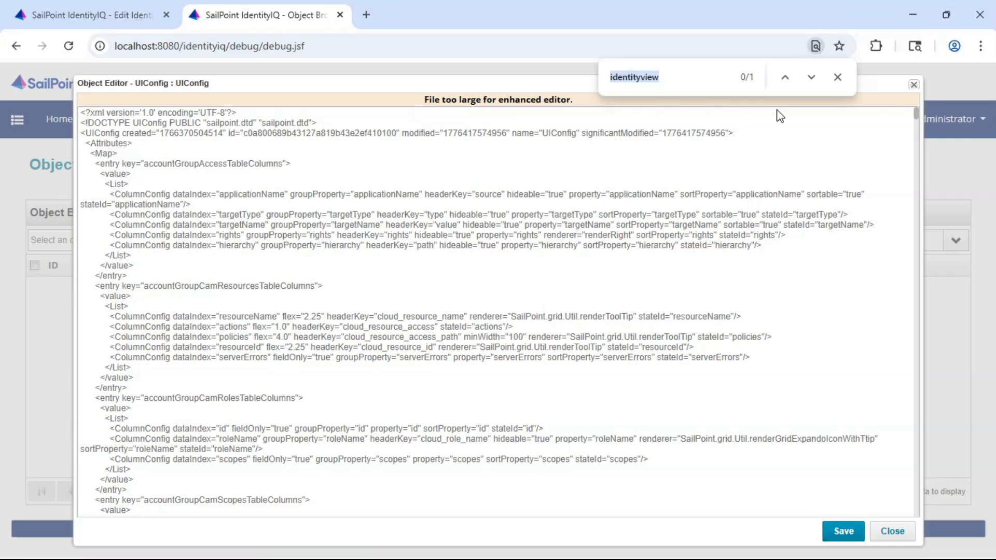
pyautogui.click(811, 77)
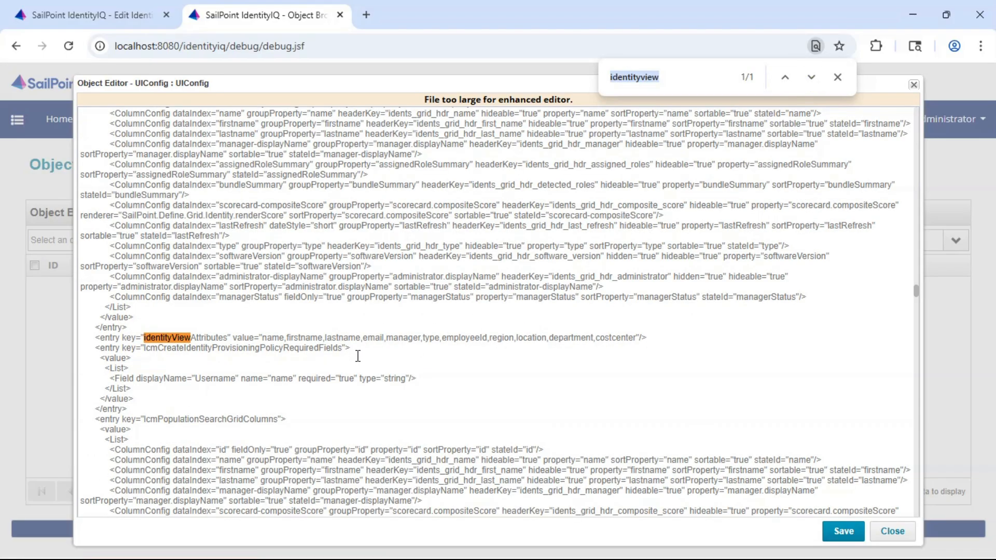
pyautogui.moveTo(262, 337); pyautogui.dragTo(480, 335)
pyautogui.doubleClick(477, 338)
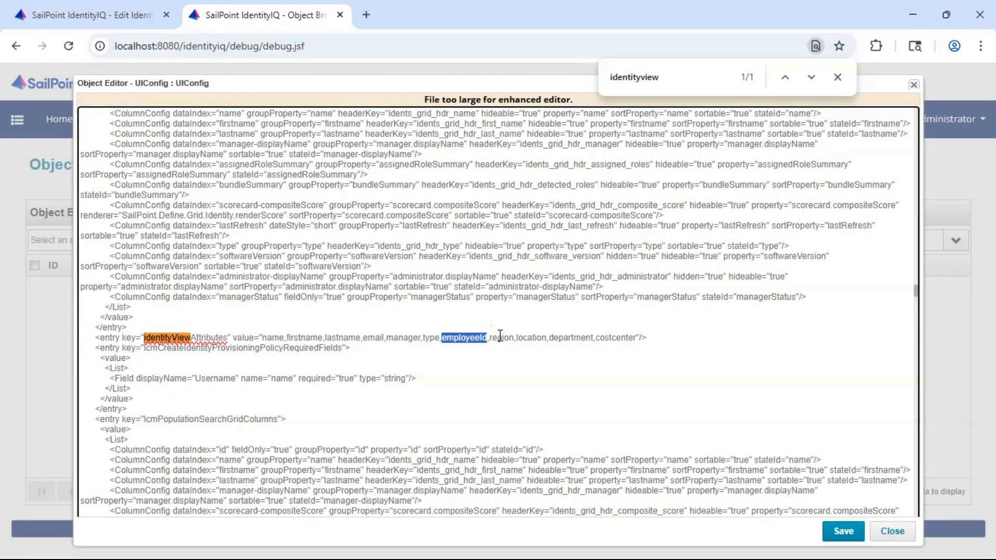
pyautogui.doubleClick(499, 337)
pyautogui.click(654, 337)
pyautogui.click(837, 76)
# - Return to Identity Mappings through Global Settings in the other browser tab and check the internal attribute name of Jobtitle
pyautogui.click(124, 18)
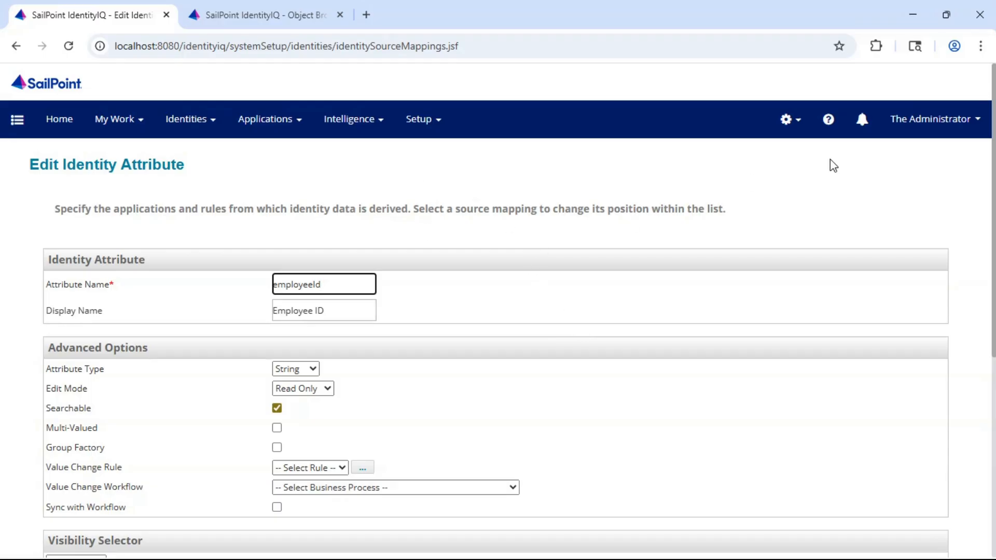
pyautogui.click(792, 122)
pyautogui.click(767, 154)
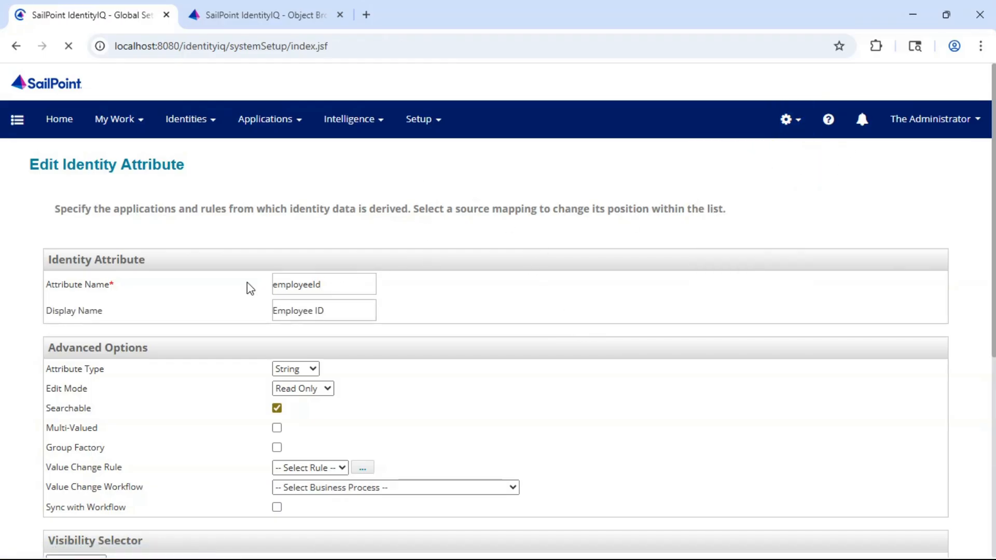
pyautogui.click(124, 303)
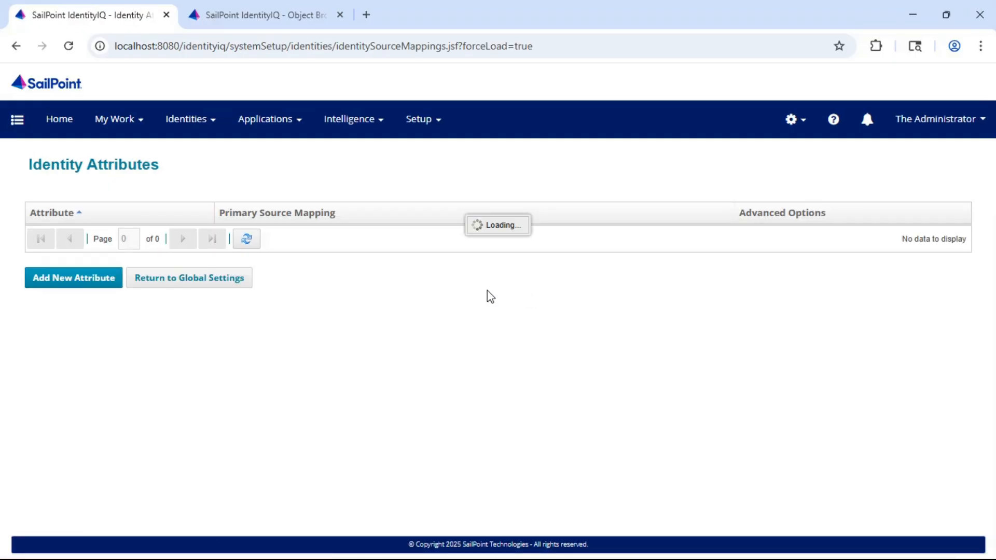
pyautogui.scroll(-1, 244, 340)
pyautogui.click(114, 365)
pyautogui.moveTo(310, 288); pyautogui.dragTo(274, 285)
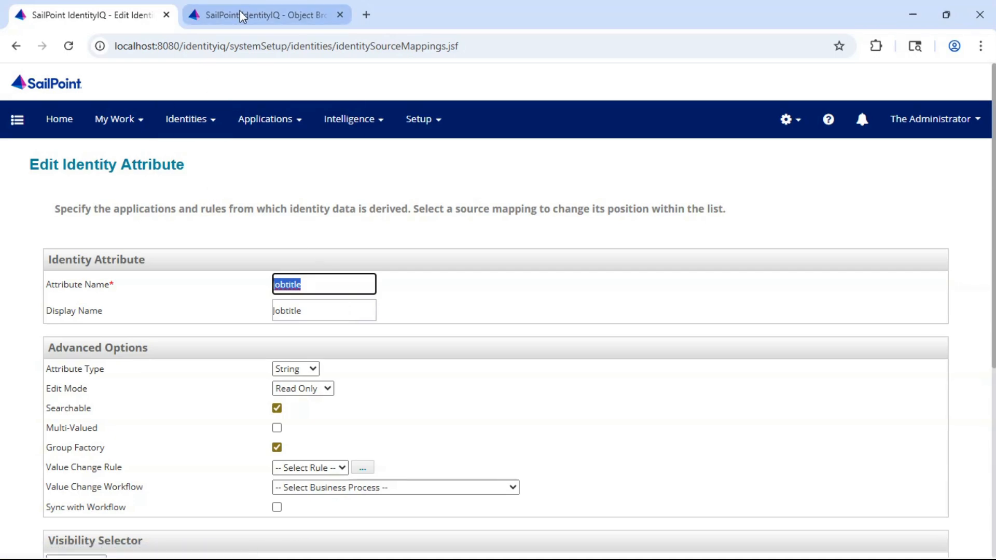
# - Open a contractor's identity from the Identity Warehouse and review all fields on its attributes page
pyautogui.click(187, 127)
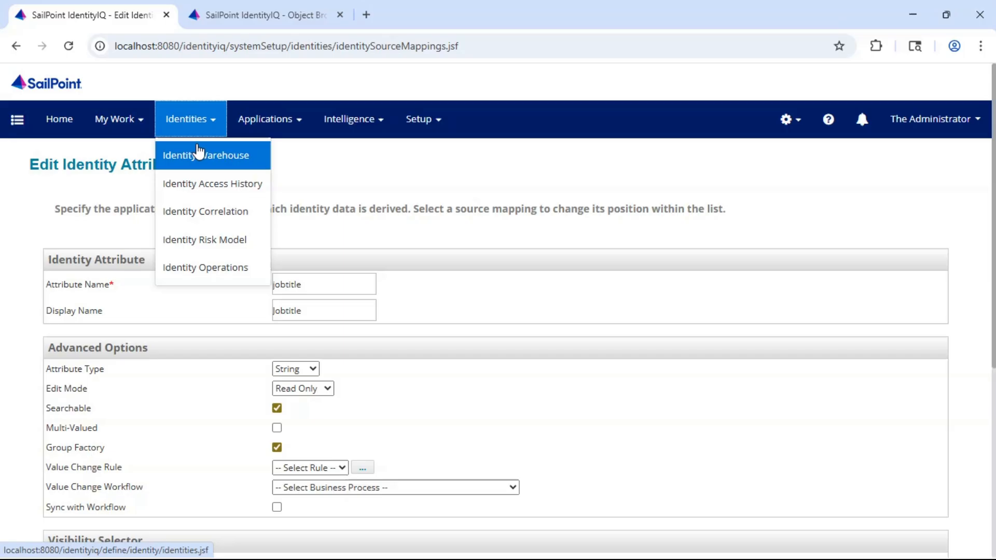
pyautogui.click(198, 150)
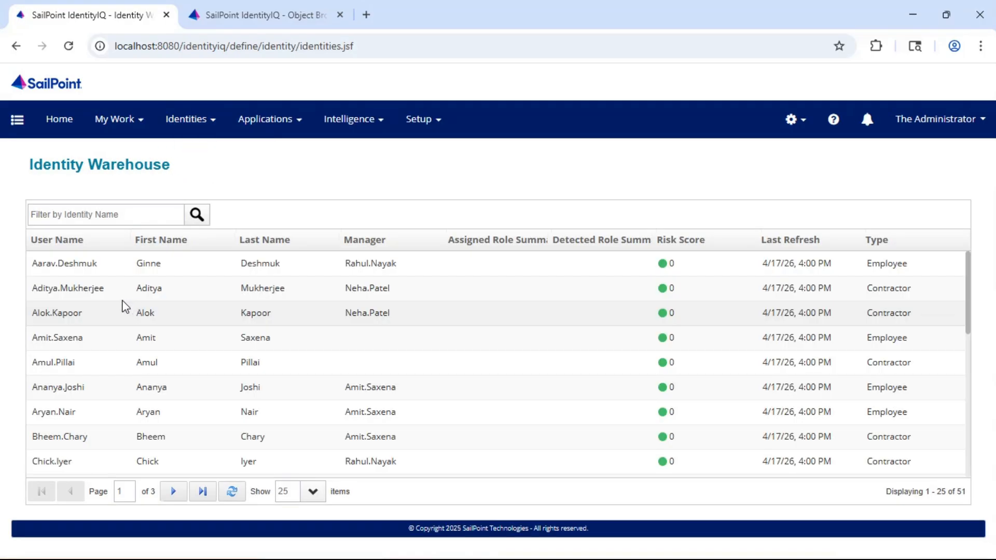
pyautogui.scroll(-3, 89, 362)
pyautogui.click(81, 346)
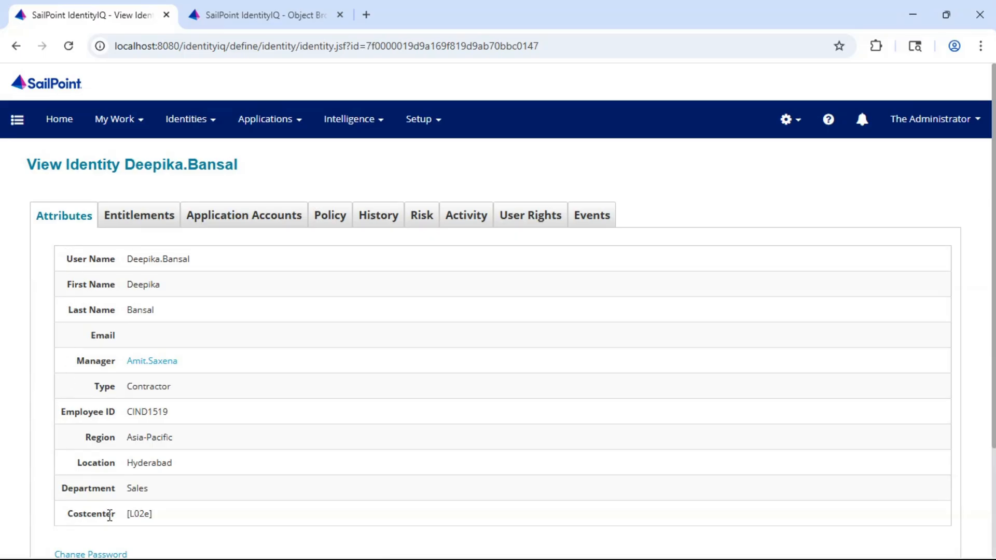
pyautogui.scroll(-2, 121, 430)
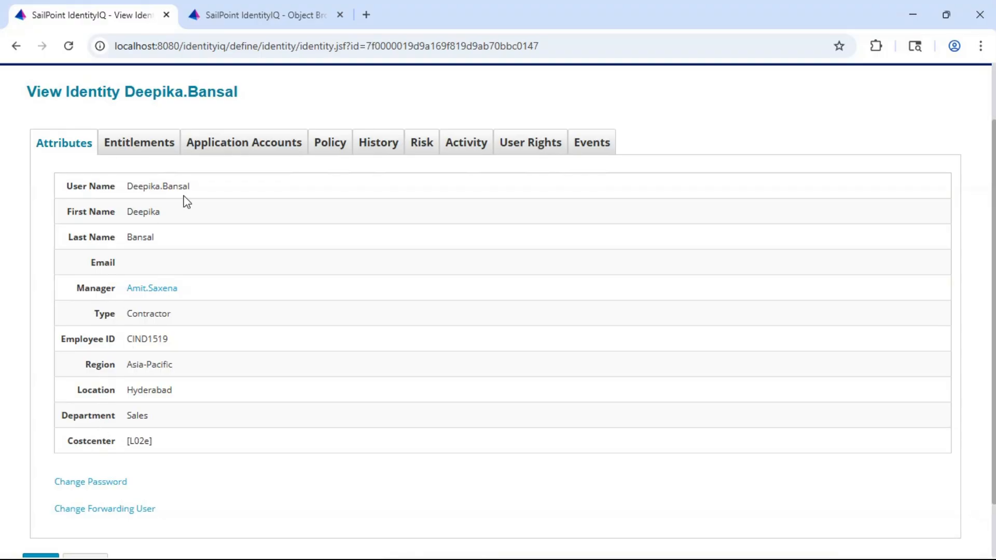
pyautogui.scroll(2, 138, 250)
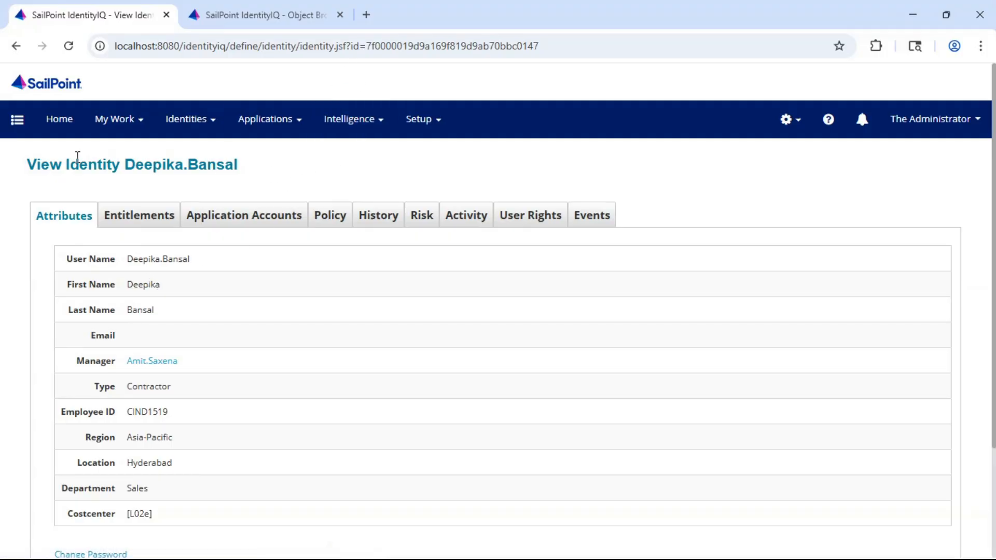
# - Go back to the Identity Mappings in Global Settings and look through the list of identity attributes
pyautogui.click(60, 124)
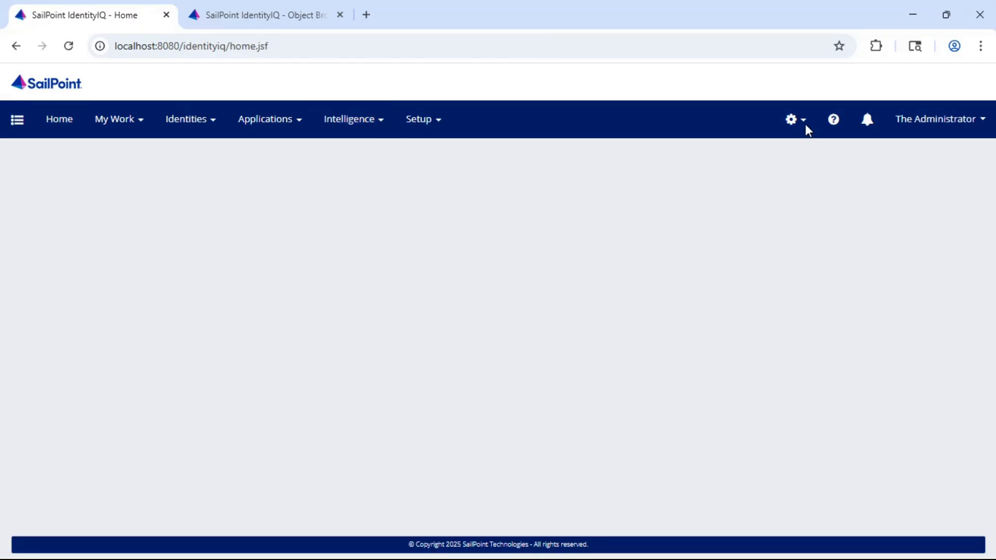
pyautogui.click(805, 125)
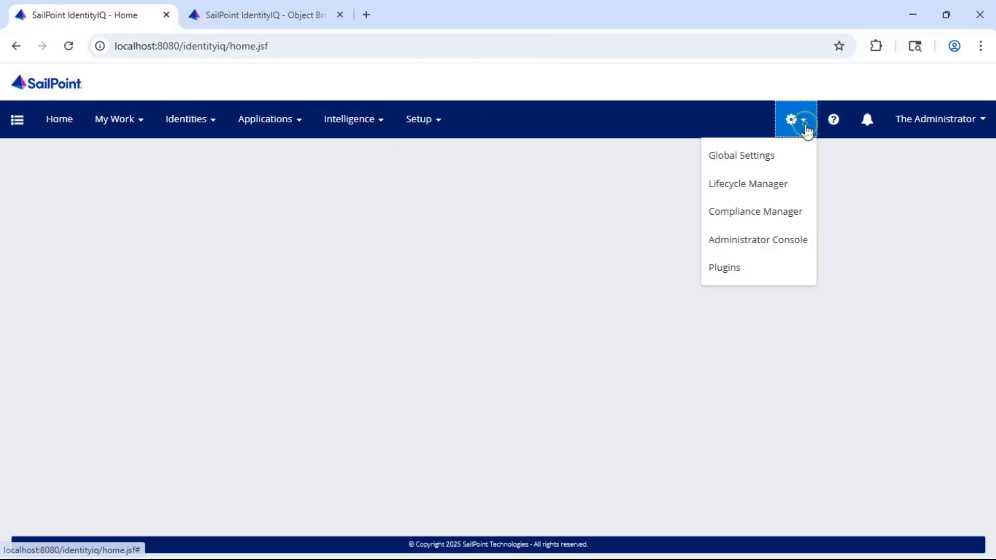
pyautogui.click(769, 156)
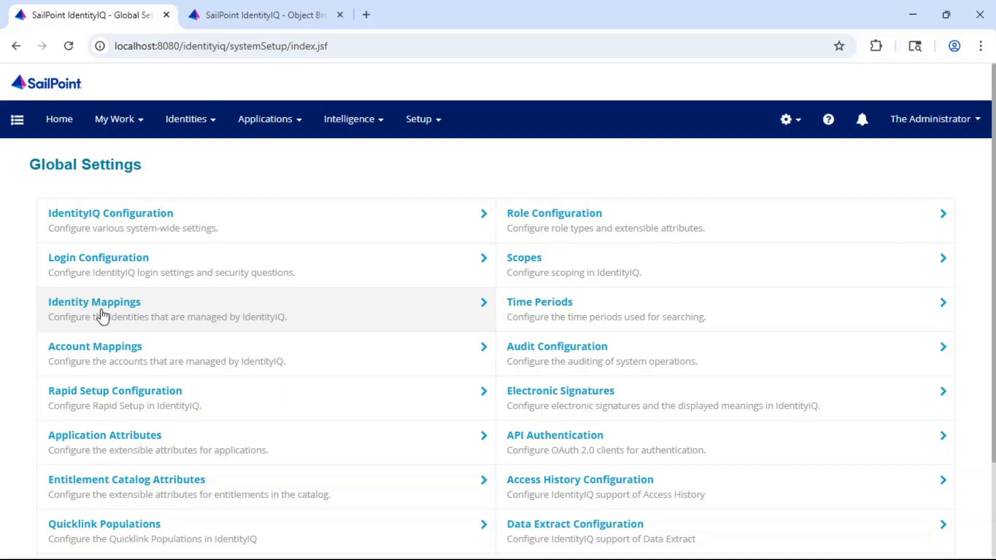
pyautogui.click(114, 317)
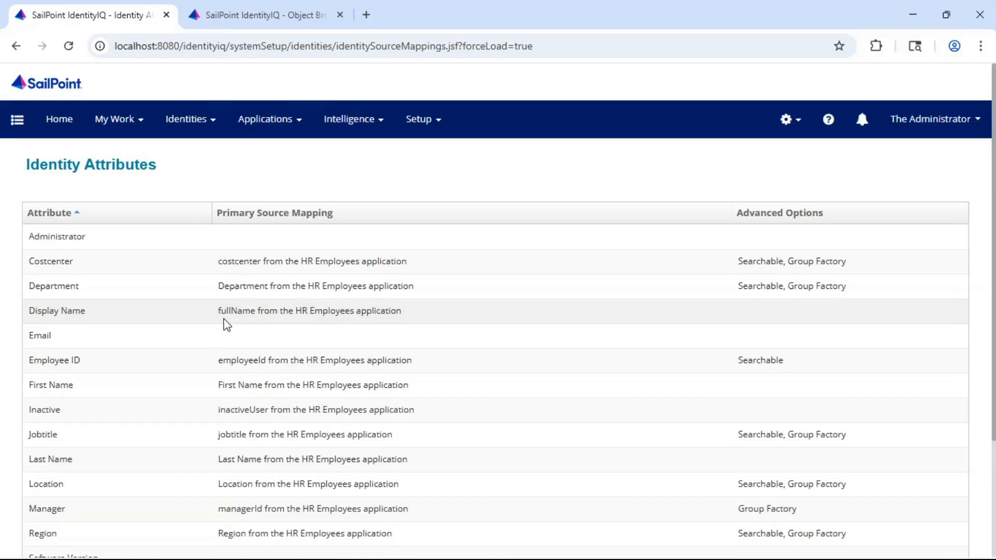
pyautogui.scroll(-2, 134, 314)
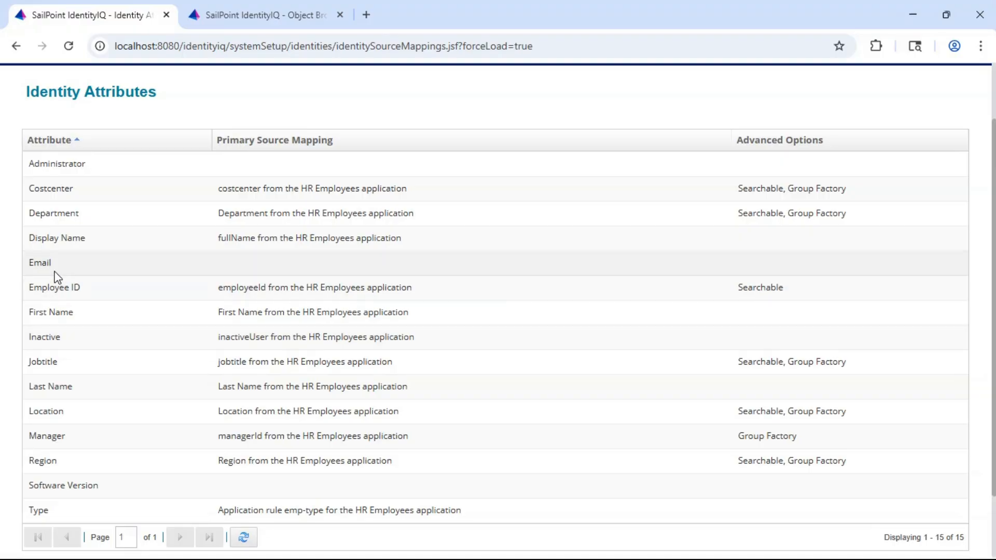
pyautogui.scroll(-2, 117, 409)
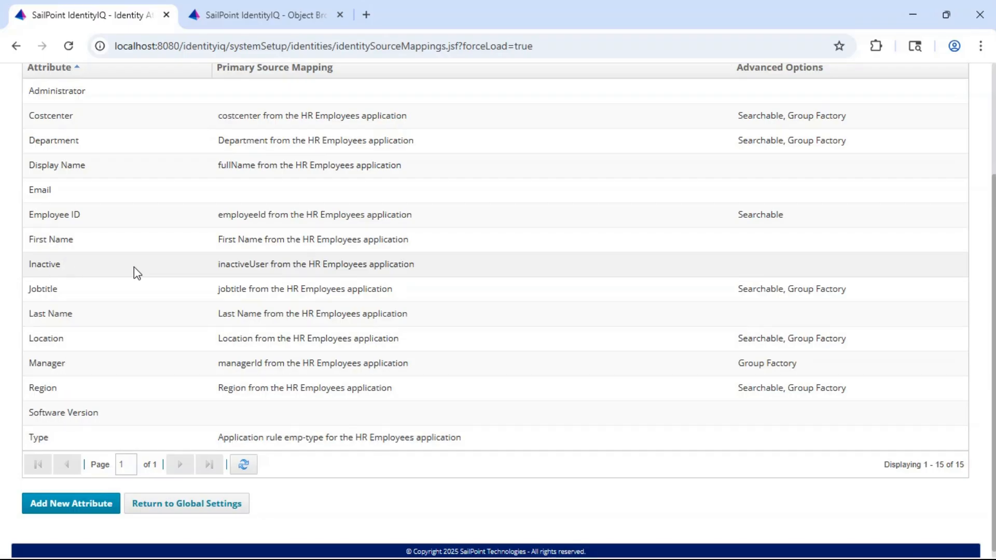
# - Open the Inactive identity attribute, check its source mappings, and close it without saving
pyautogui.click(172, 265)
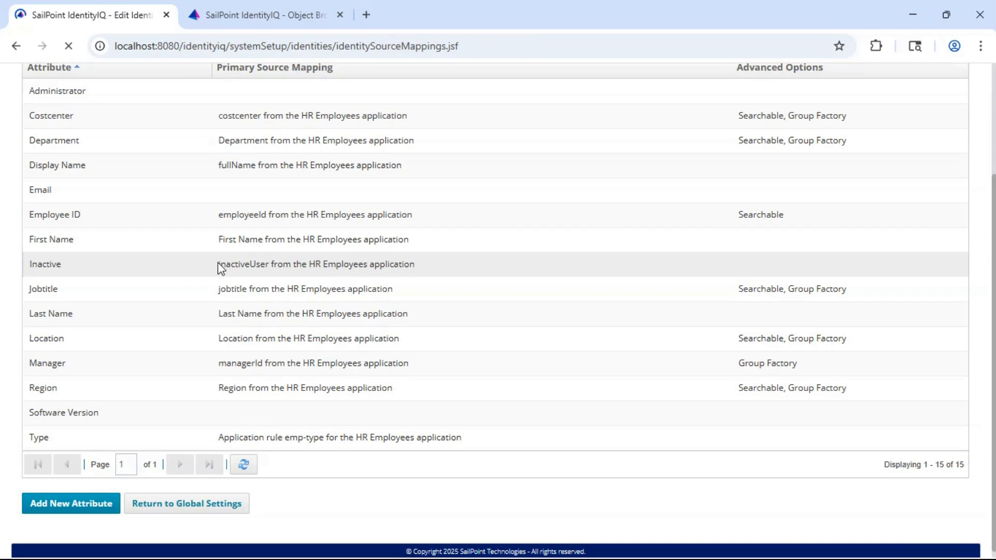
pyautogui.scroll(-3, 396, 281)
pyautogui.scroll(-2, 218, 247)
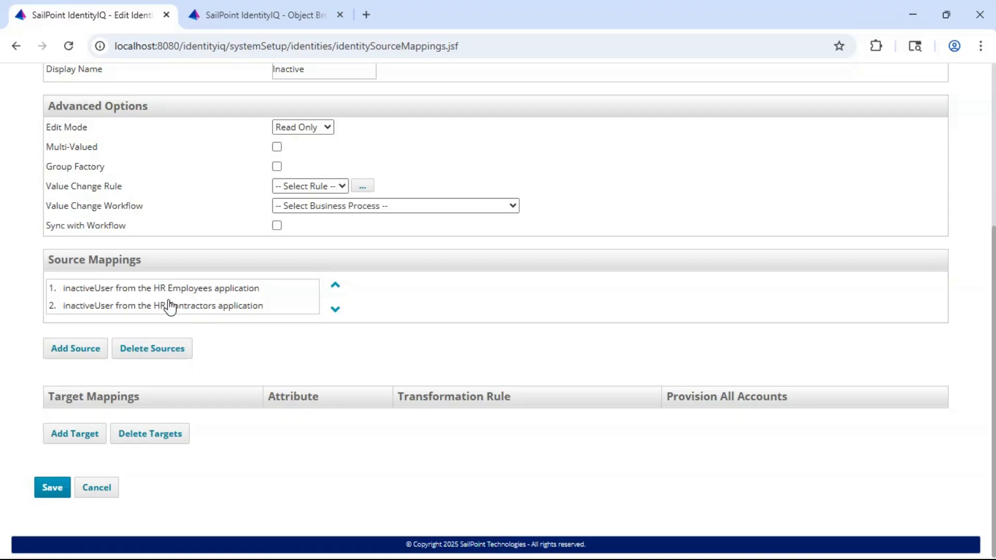
pyautogui.click(111, 492)
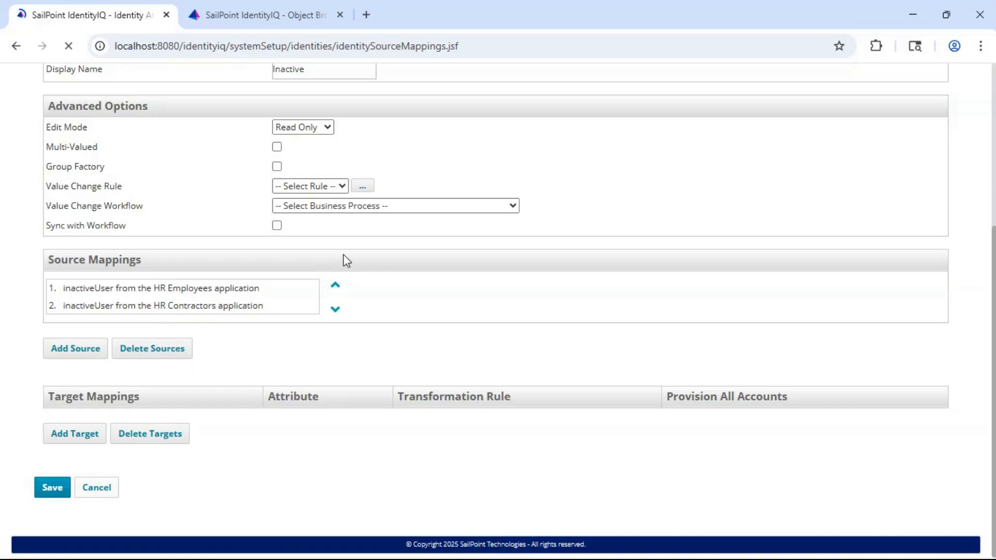
pyautogui.scroll(-2, 240, 273)
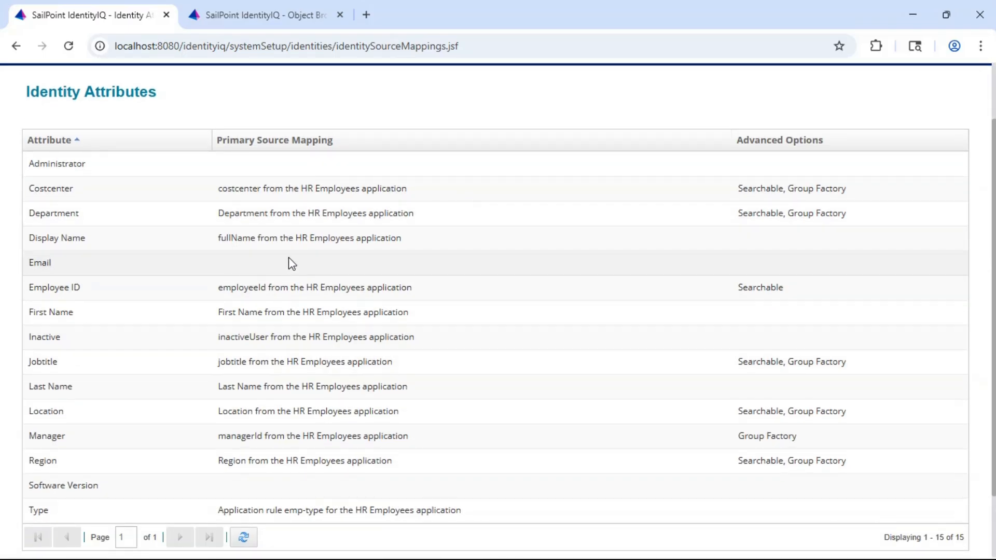
pyautogui.scroll(2, 290, 260)
# - Open Advanced Analytics and choose Identity as the search type
pyautogui.click(378, 125)
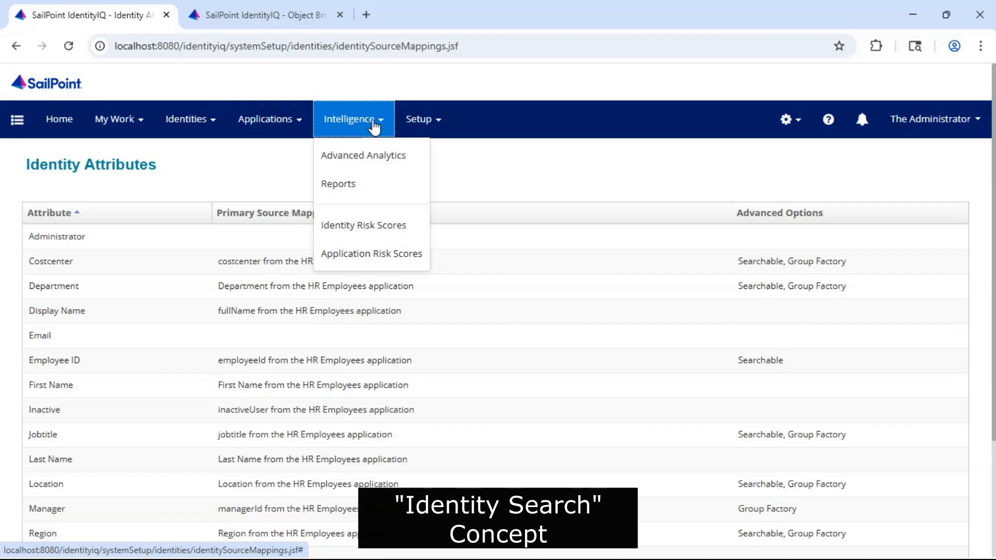
pyautogui.click(376, 160)
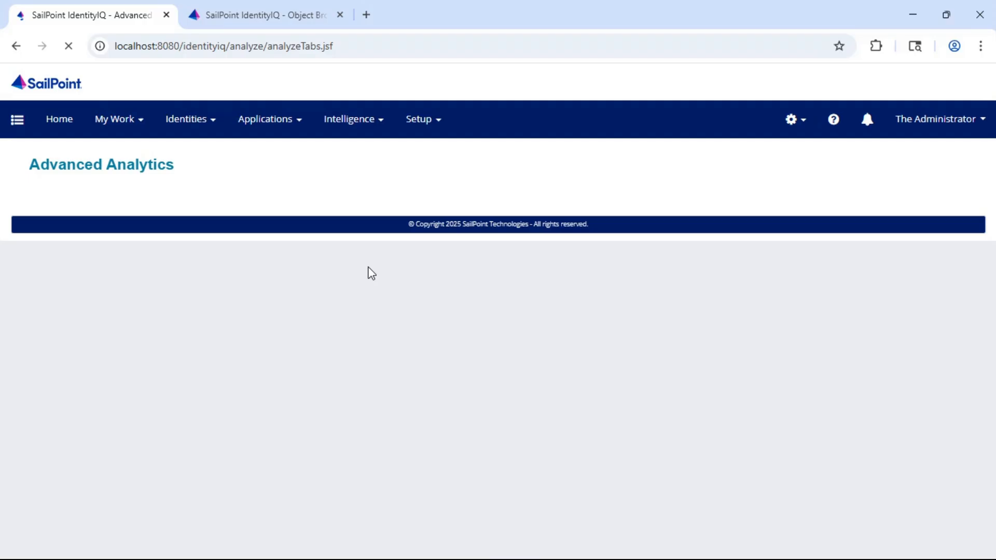
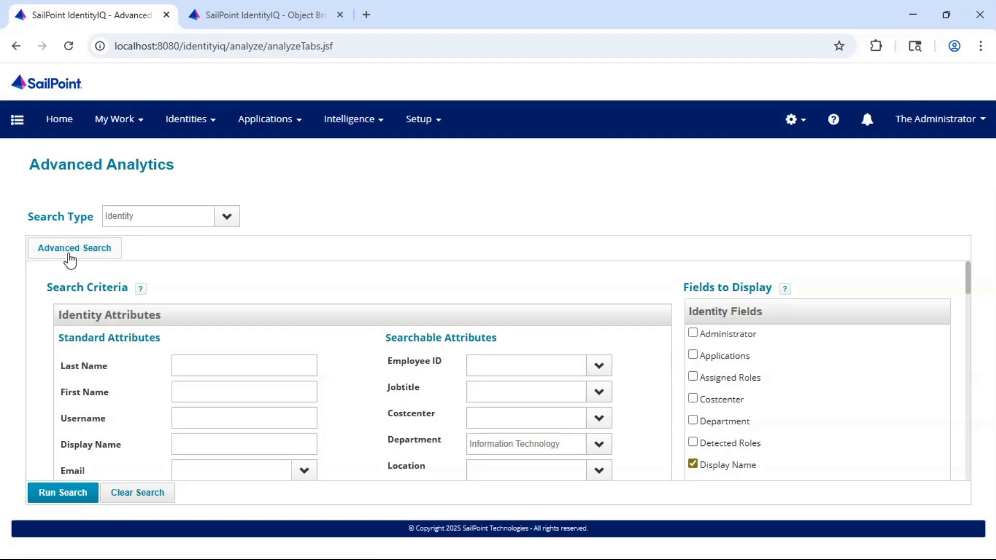
pyautogui.click(226, 226)
pyautogui.click(129, 241)
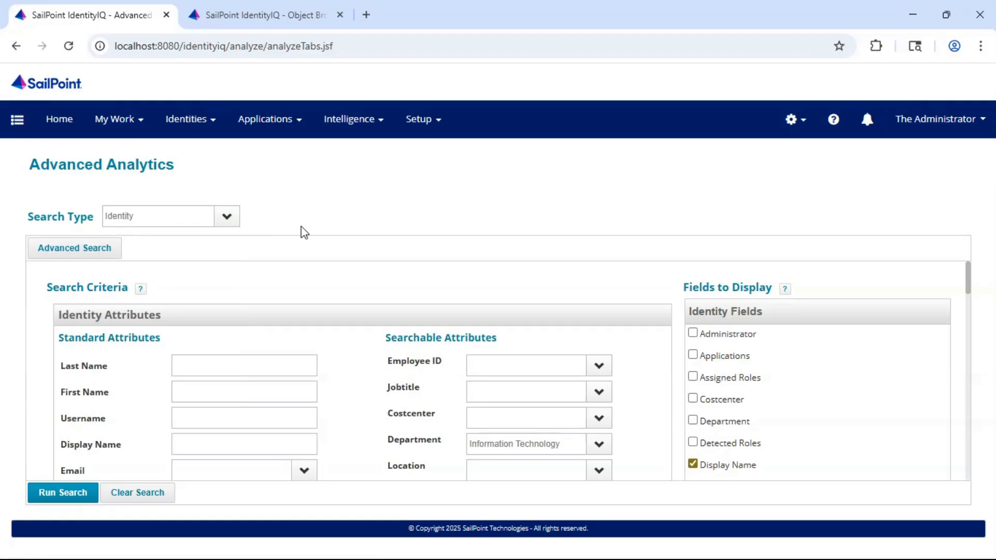
# - Review the standard and searchable attributes of the identity search, and clear all existing search criteria and display fields
pyautogui.scroll(-1, 127, 269)
pyautogui.scroll(1, 134, 274)
pyautogui.scroll(-2, 450, 356)
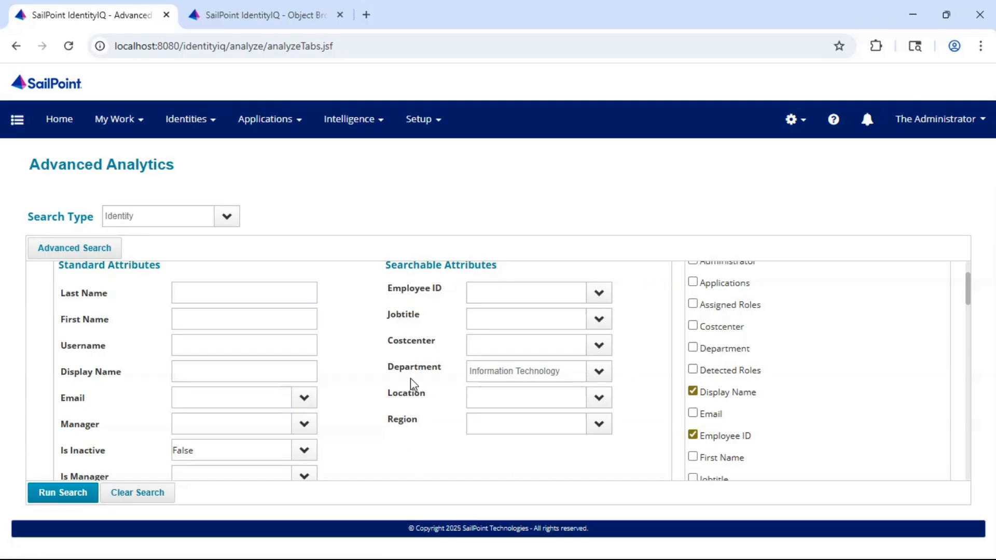
pyautogui.click(127, 496)
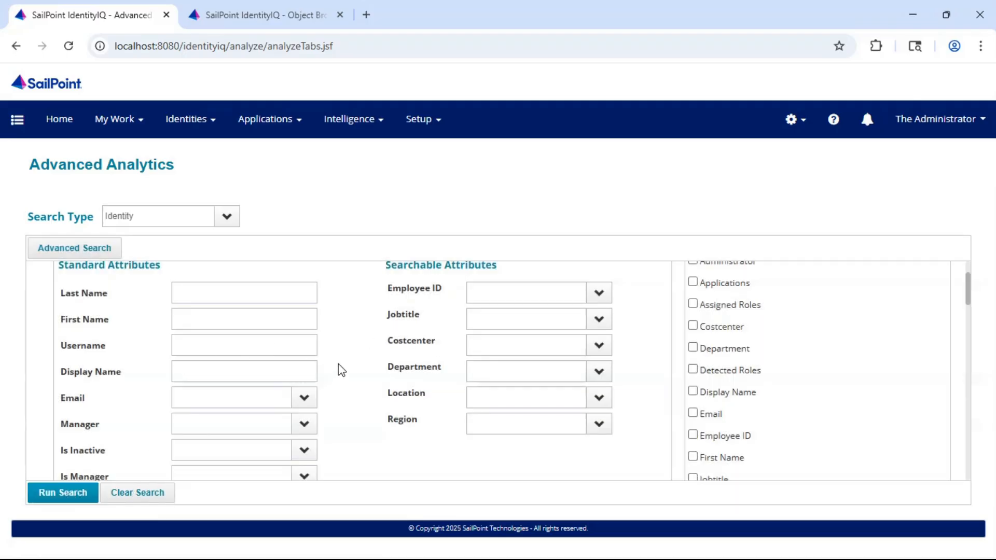
# - Set the identity search criteria to Type Employee and Is Inactive True
pyautogui.scroll(-3, 338, 376)
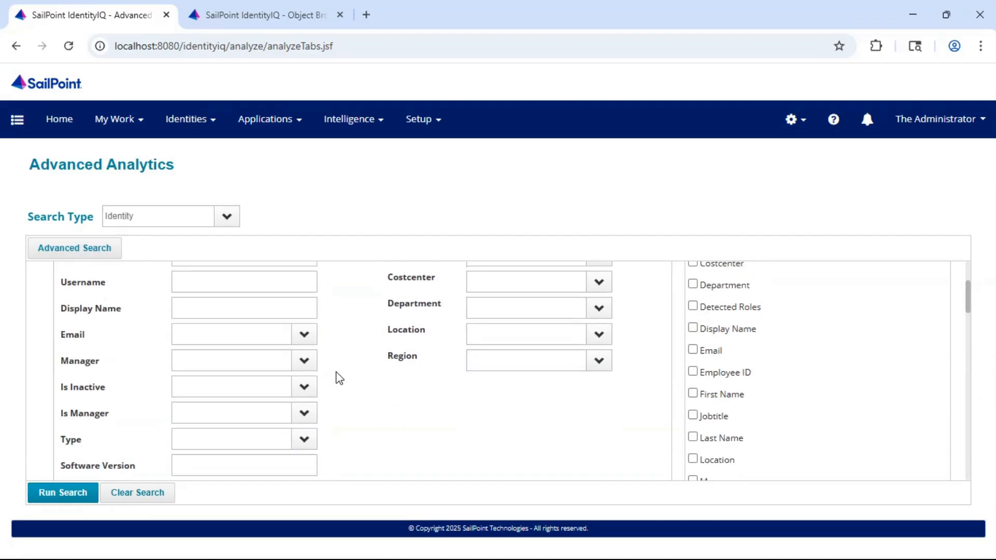
pyautogui.click(305, 378)
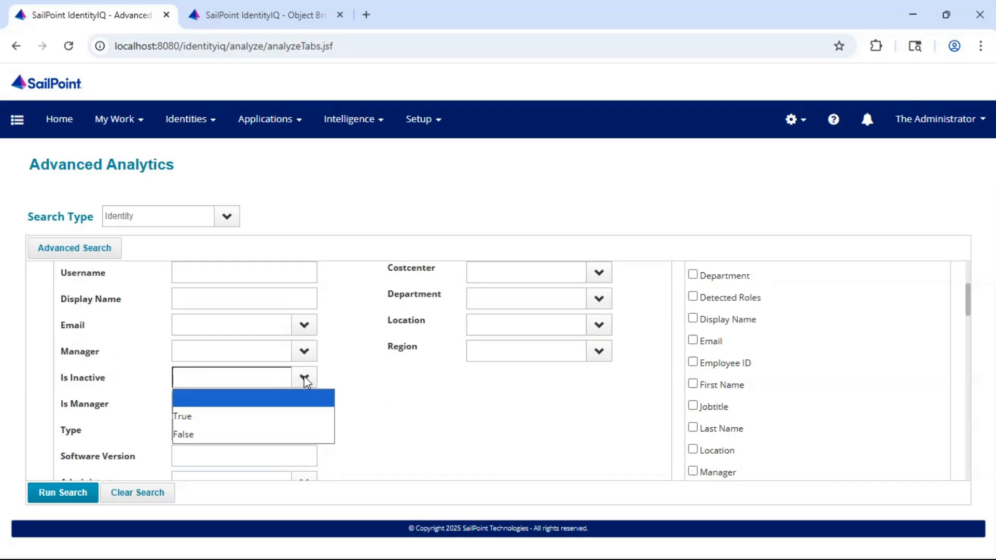
pyautogui.click(362, 375)
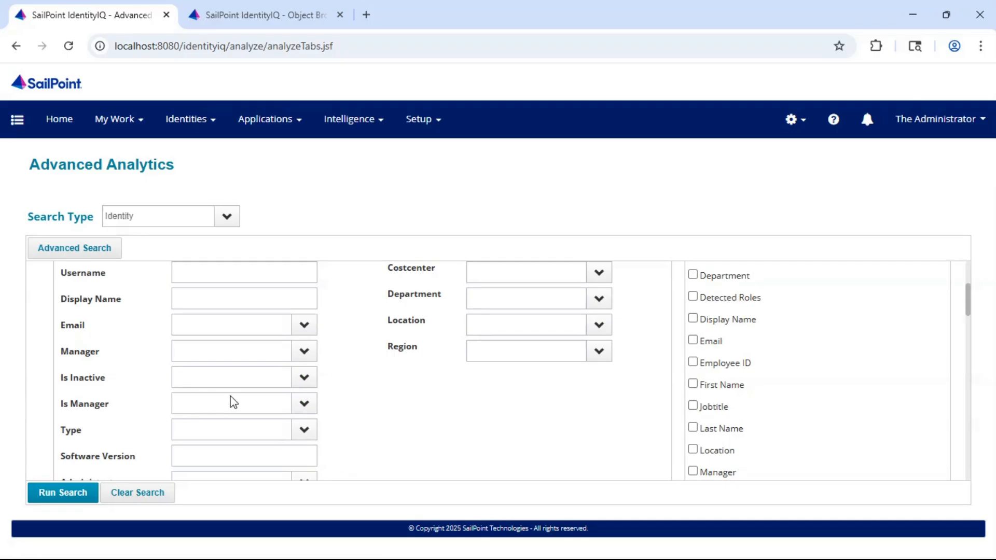
pyautogui.click(304, 430)
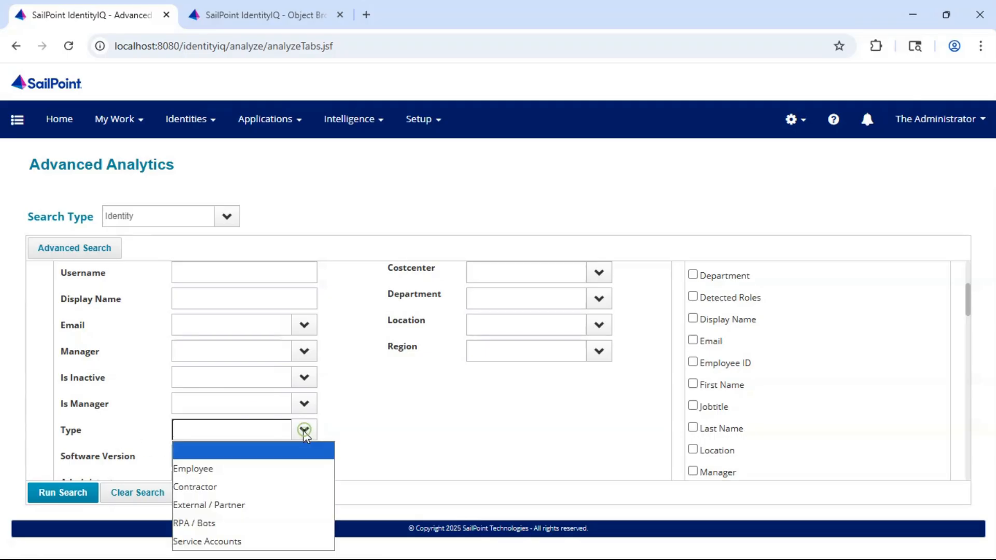
pyautogui.click(228, 475)
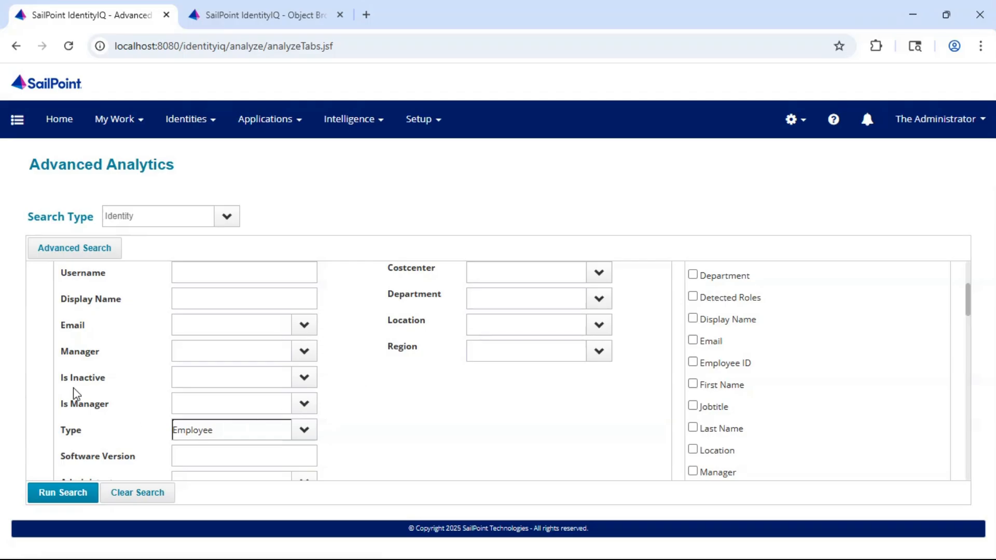
pyautogui.click(304, 378)
pyautogui.click(218, 414)
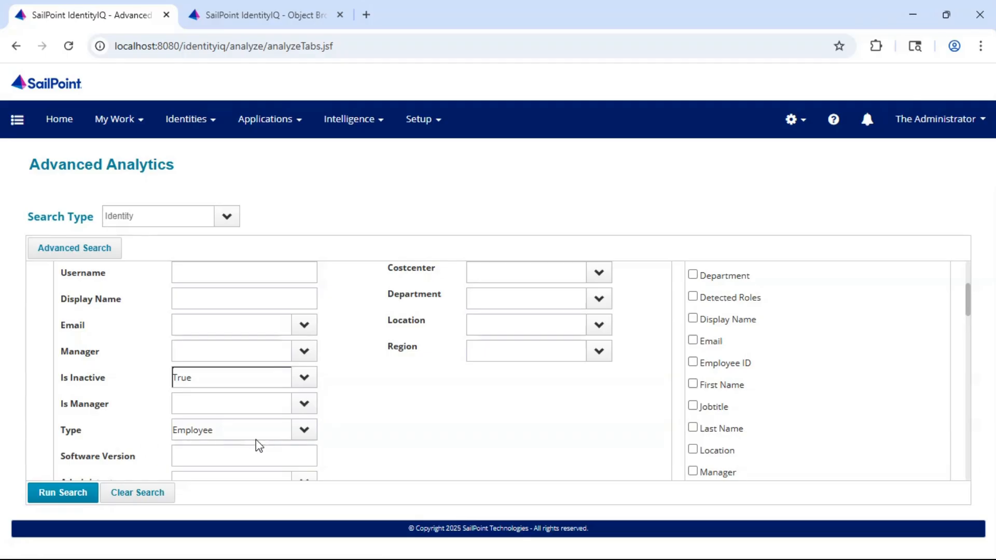
# - Add Department, Employee ID and Region to the identity fields displayed in the search results
pyautogui.scroll(3, 507, 414)
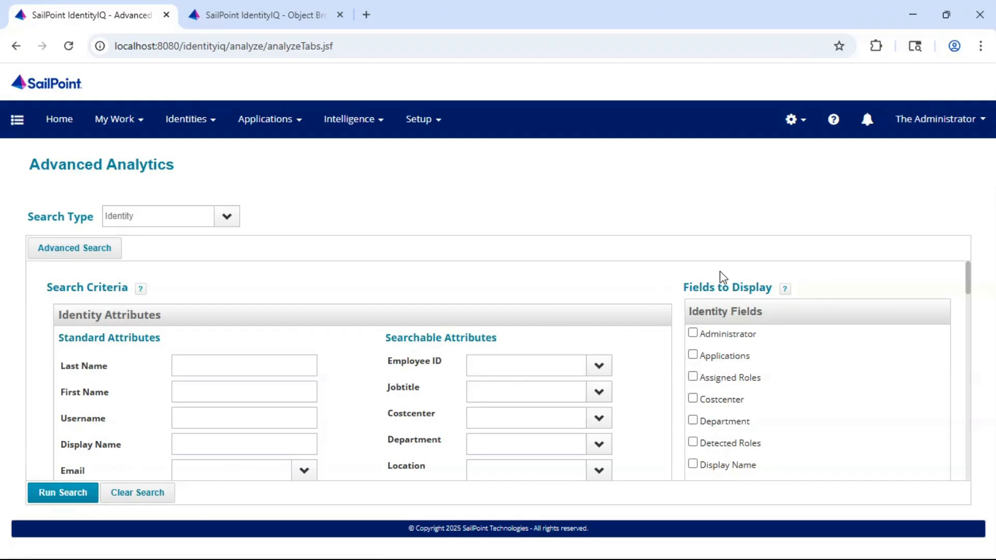
pyautogui.scroll(-3, 769, 311)
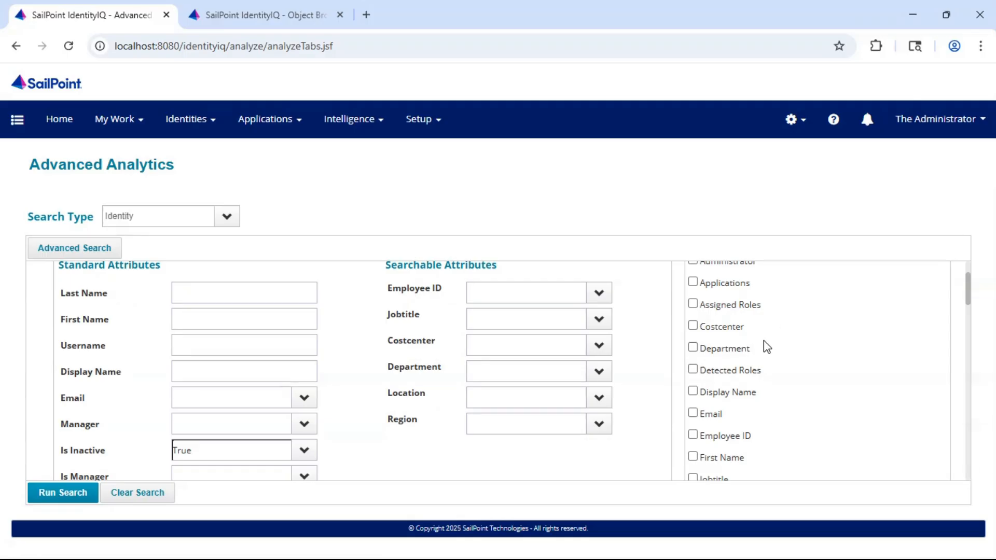
pyautogui.scroll(3, 757, 345)
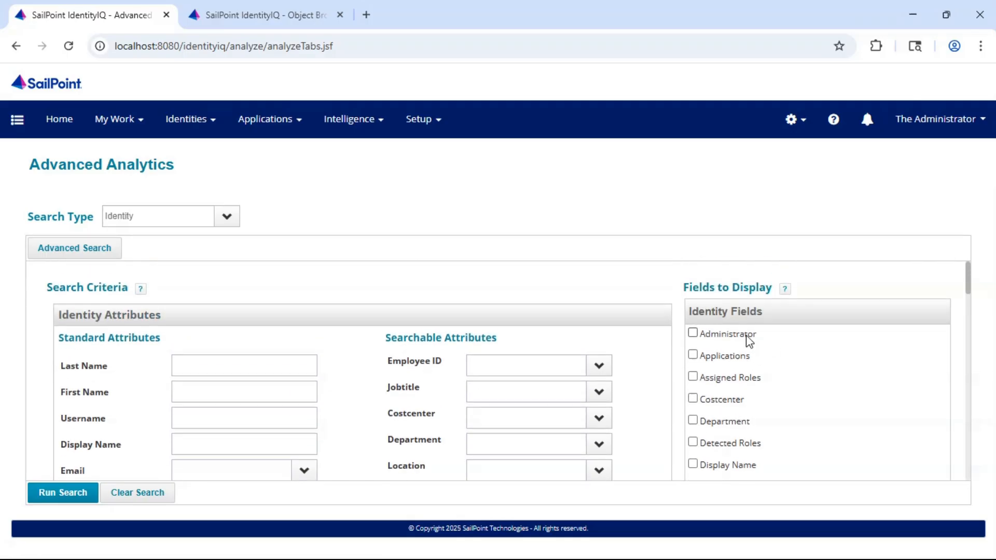
pyautogui.scroll(-3, 799, 293)
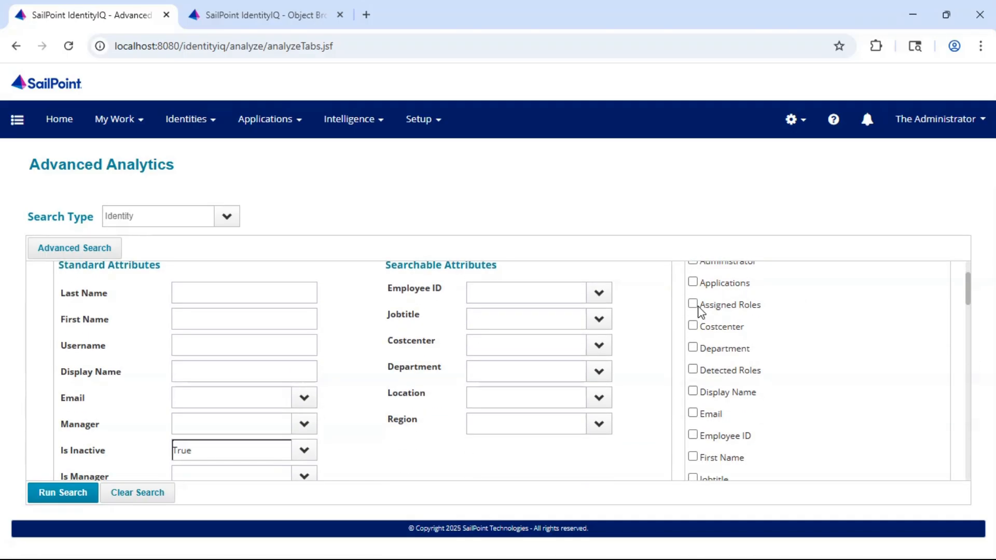
pyautogui.click(692, 348)
pyautogui.scroll(-3, 792, 349)
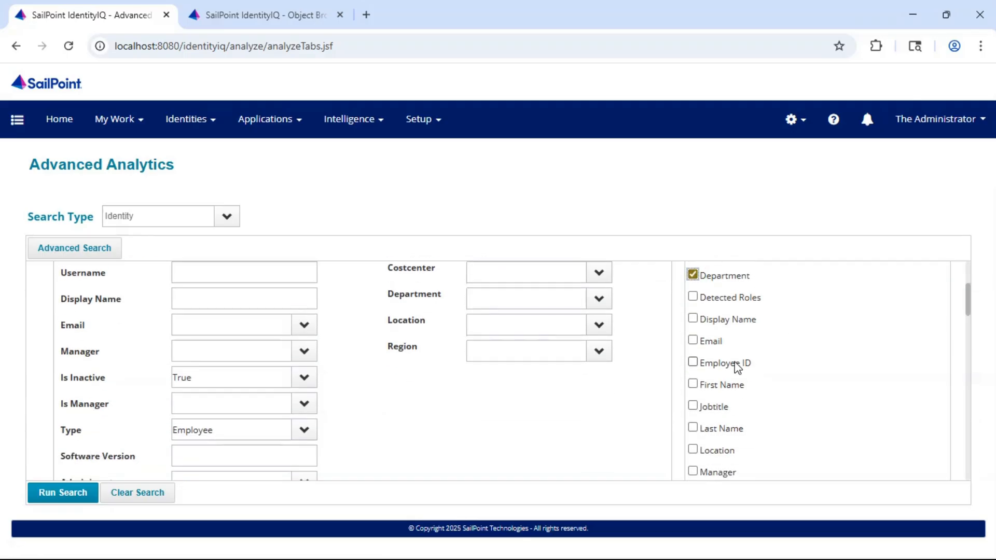
pyautogui.click(693, 362)
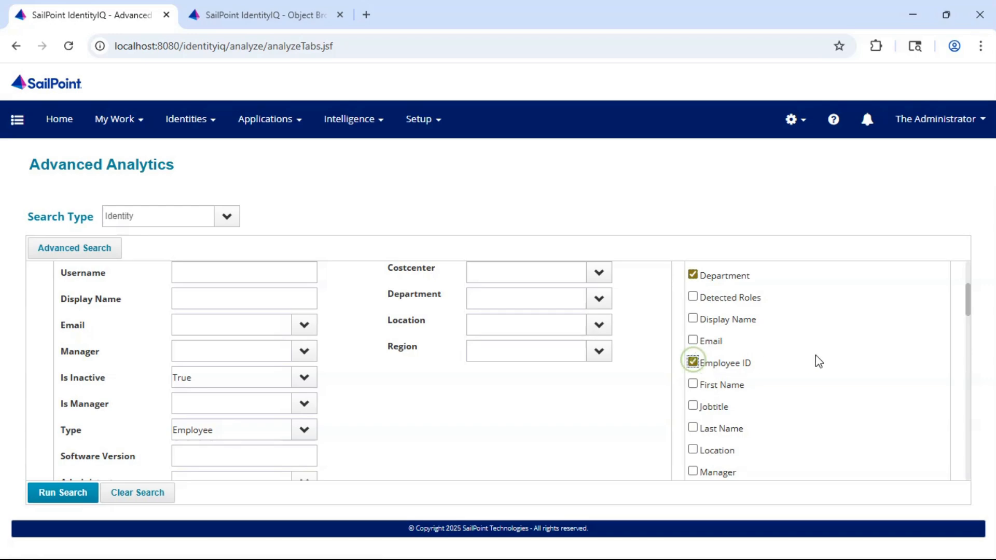
pyautogui.scroll(-3, 814, 358)
pyautogui.scroll(-3, 773, 391)
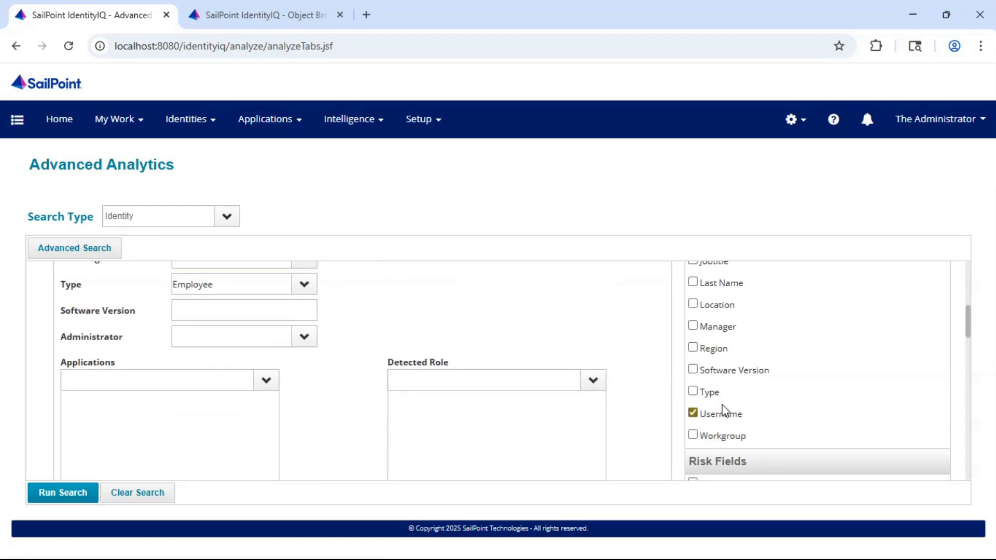
pyautogui.click(693, 347)
pyautogui.scroll(-2, 798, 372)
pyautogui.scroll(-1, 797, 372)
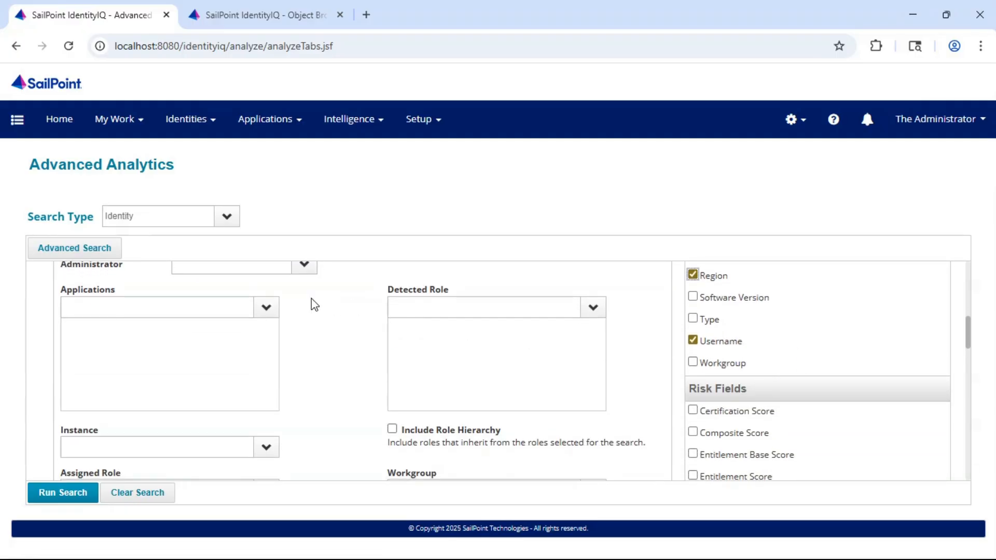
# - Recheck the criteria and run the search for inactive employee identities
pyautogui.scroll(6, 313, 303)
pyautogui.scroll(3, 402, 346)
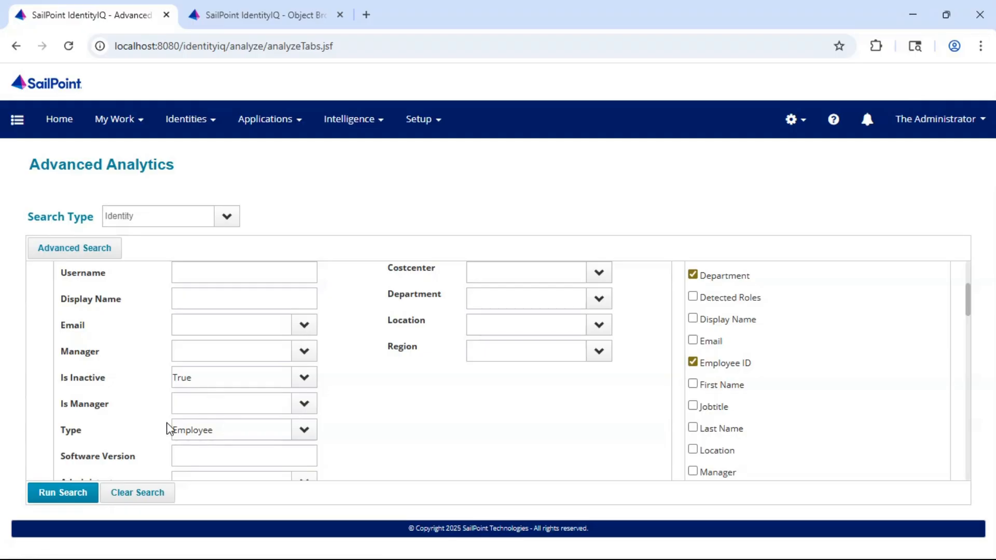
pyautogui.click(82, 493)
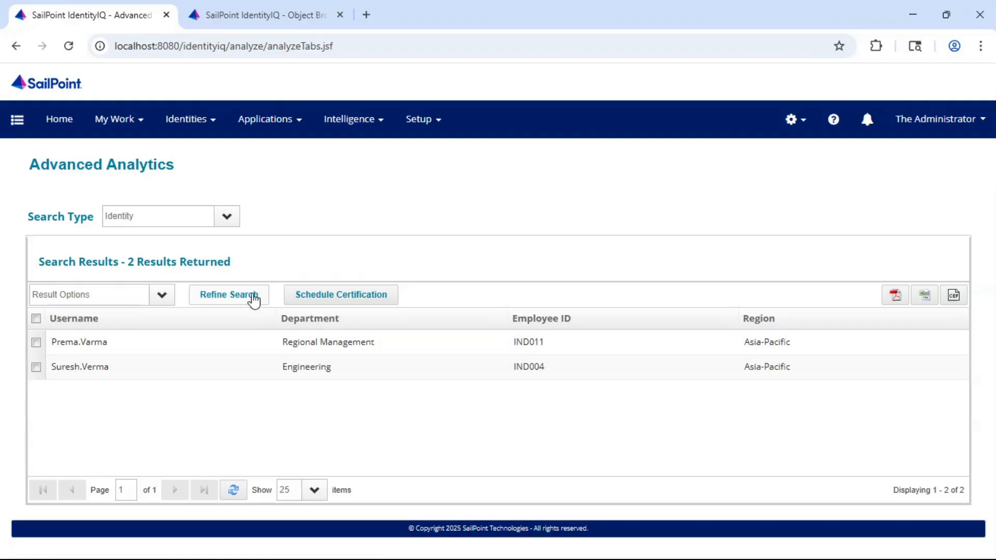
# - Refine the search by setting Department to Information Technology and Is Inactive to False
pyautogui.click(236, 301)
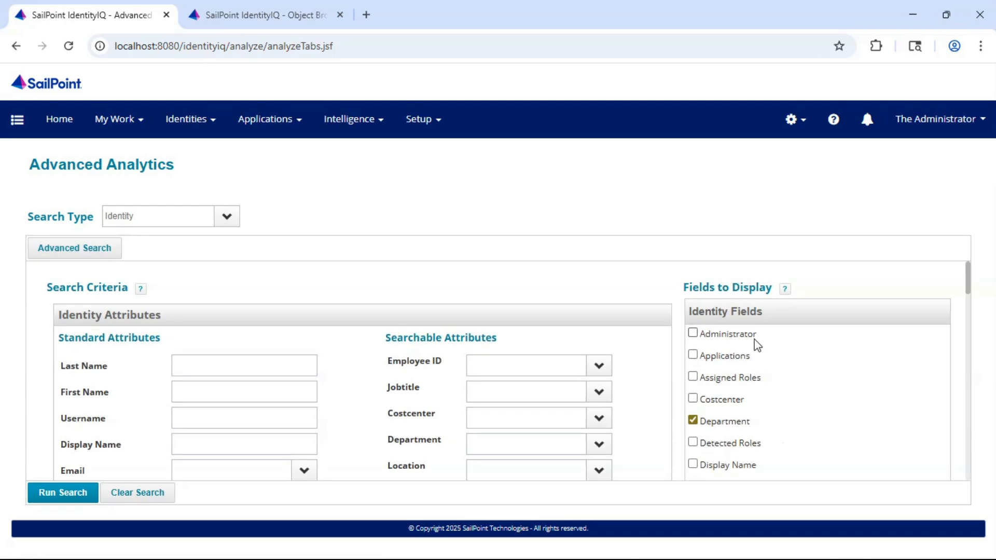
pyautogui.scroll(-1, 542, 321)
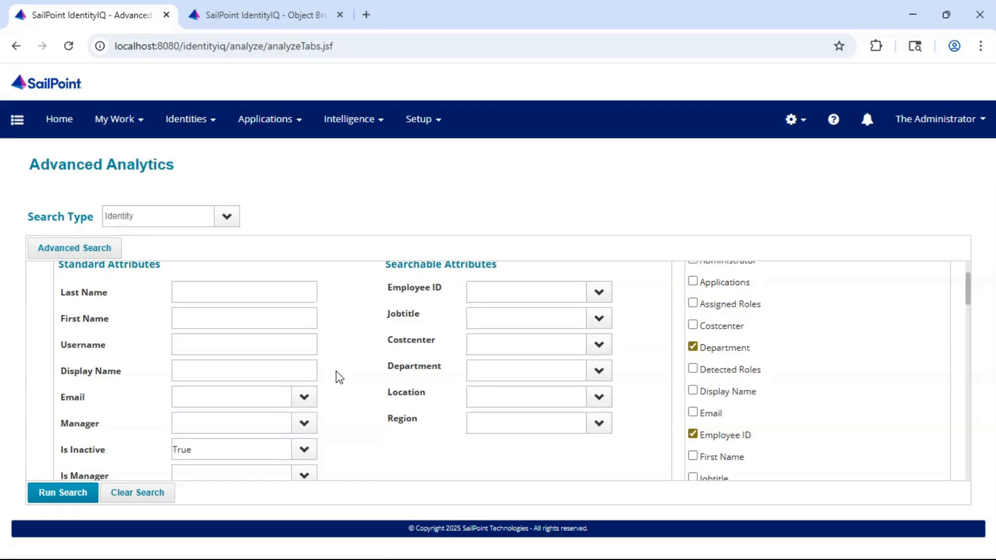
pyautogui.scroll(-1, 336, 375)
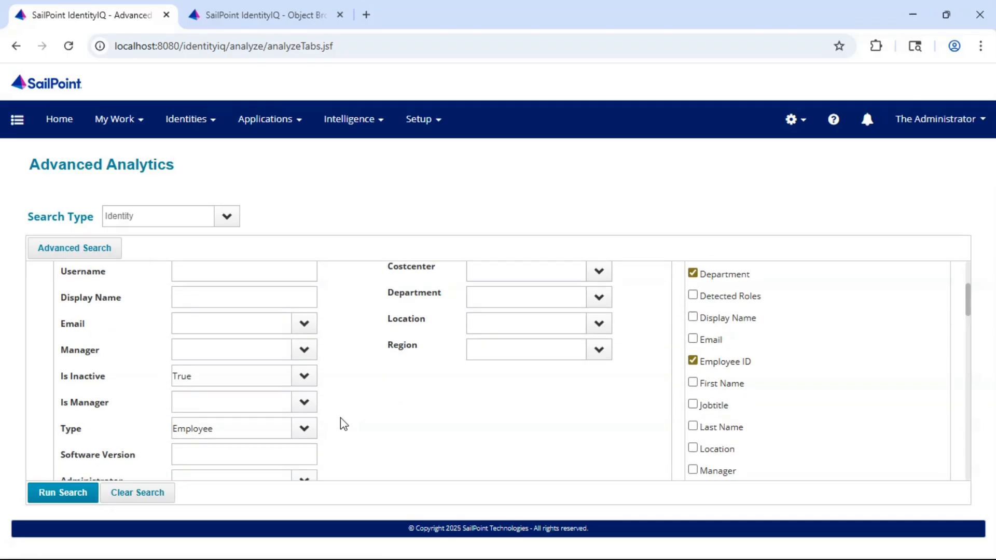
pyautogui.scroll(-1, 340, 418)
pyautogui.scroll(2, 363, 378)
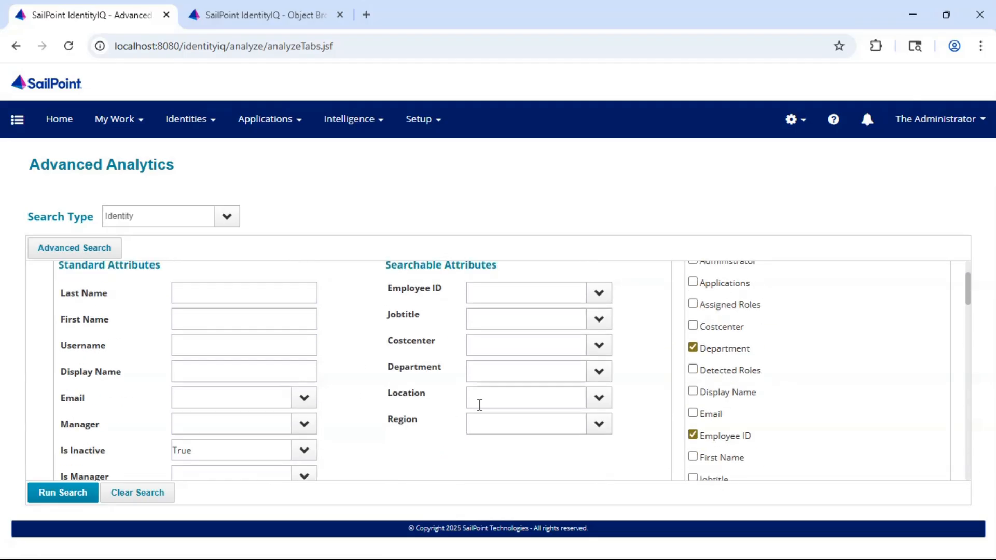
pyautogui.click(600, 375)
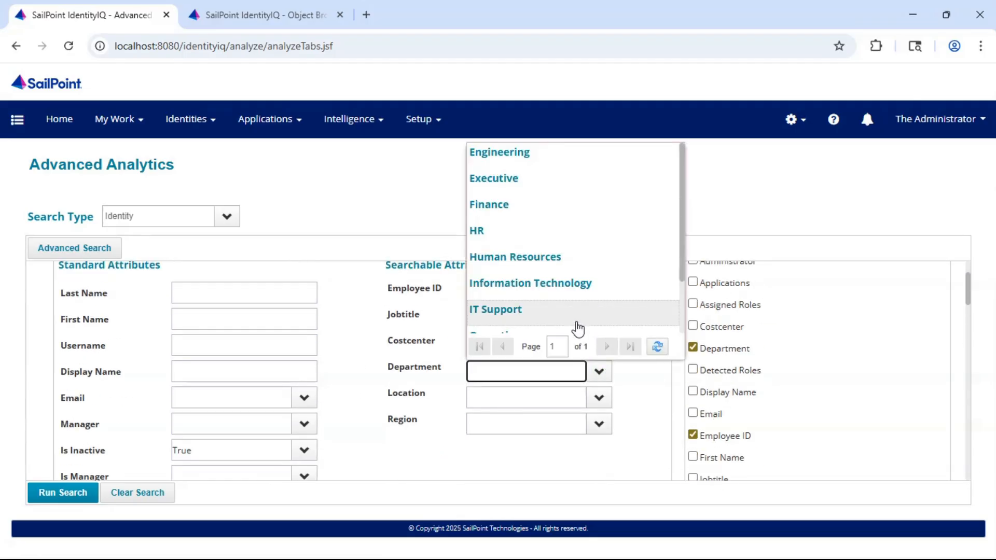
pyautogui.click(517, 283)
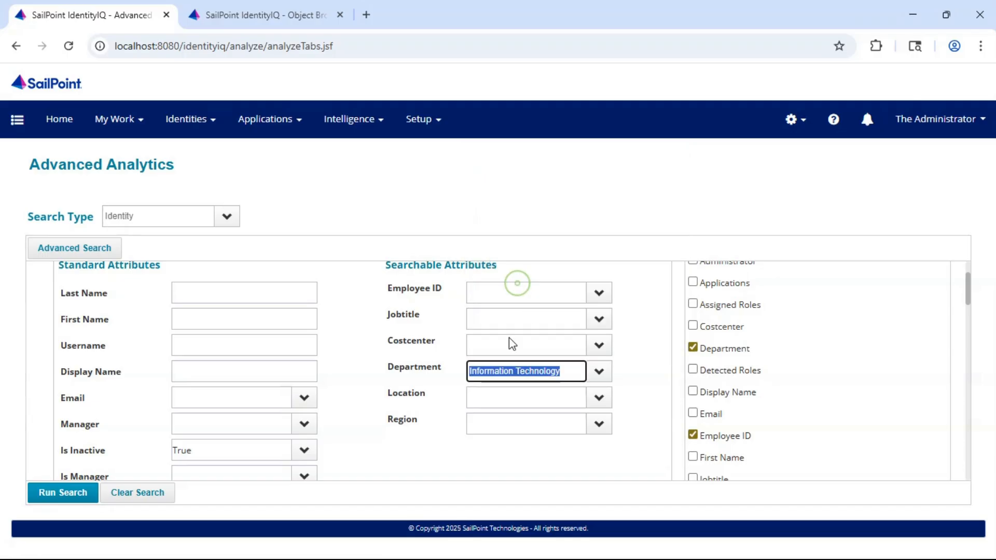
pyautogui.scroll(-1, 326, 353)
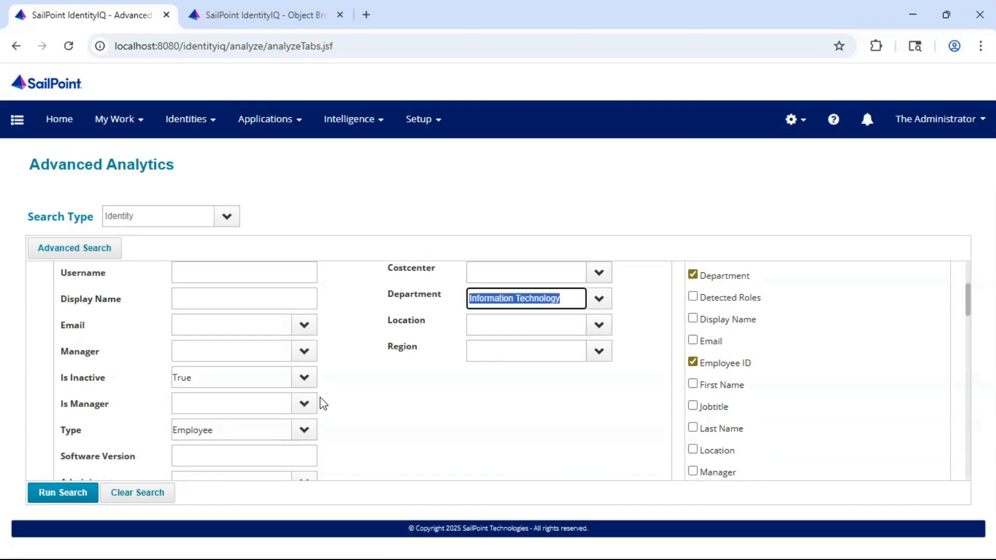
pyautogui.click(304, 377)
pyautogui.click(245, 434)
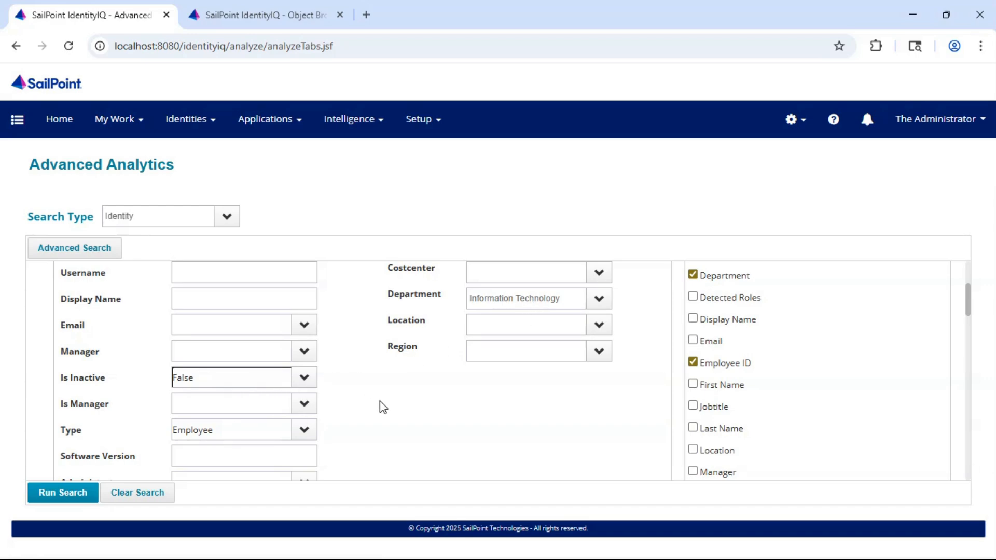
# - Set the Location search criterion to Hyderabad, leaving Region blank
pyautogui.scroll(-2, 379, 401)
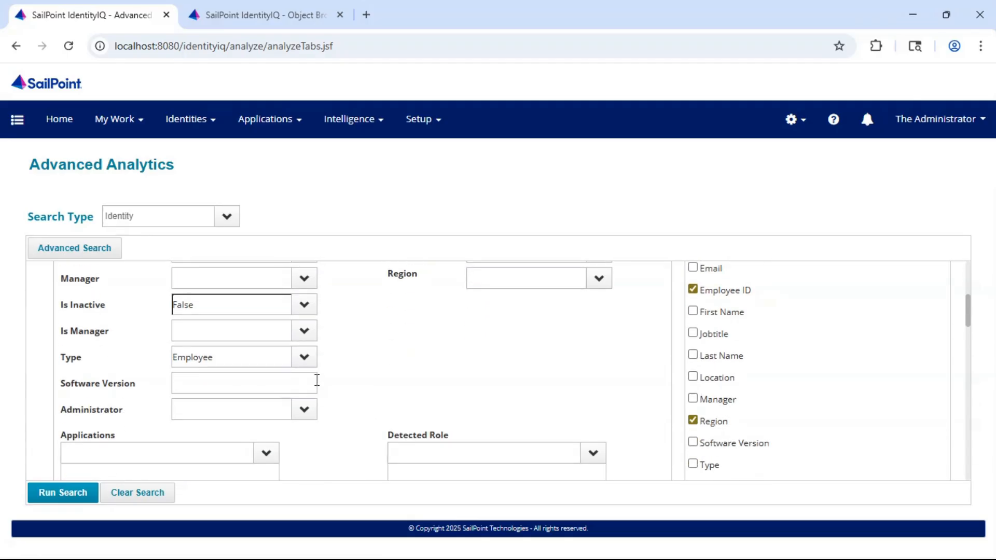
pyautogui.scroll(4, 337, 391)
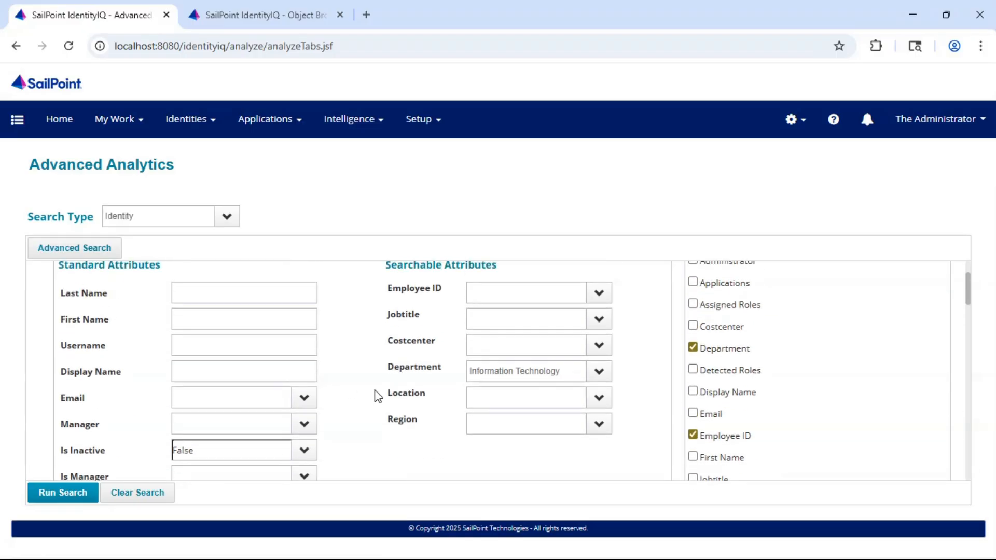
pyautogui.click(596, 431)
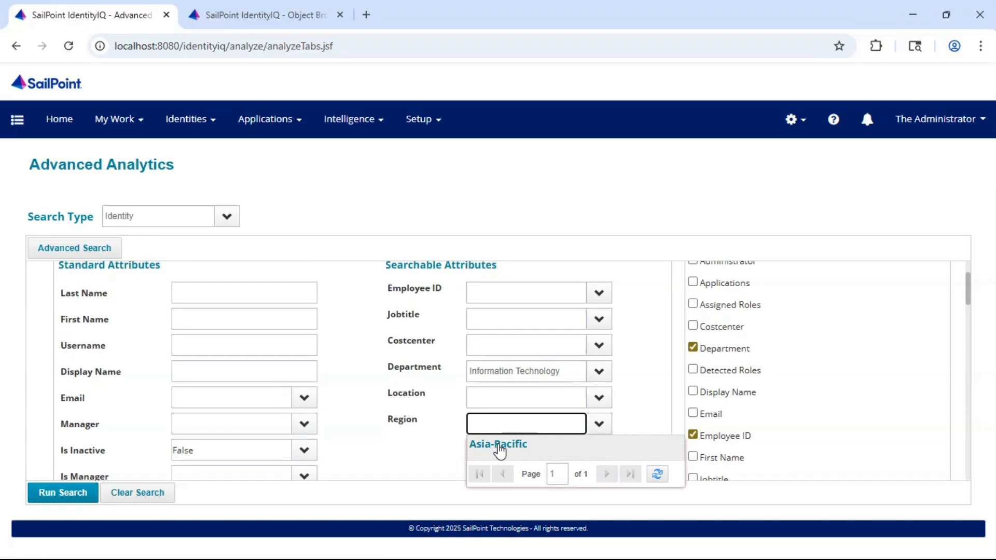
pyautogui.click(600, 403)
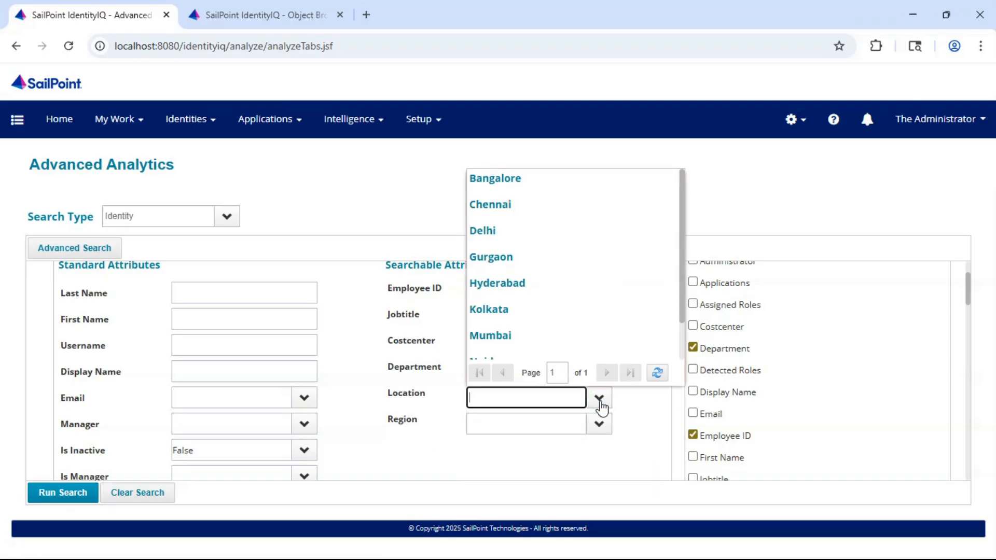
pyautogui.click(513, 282)
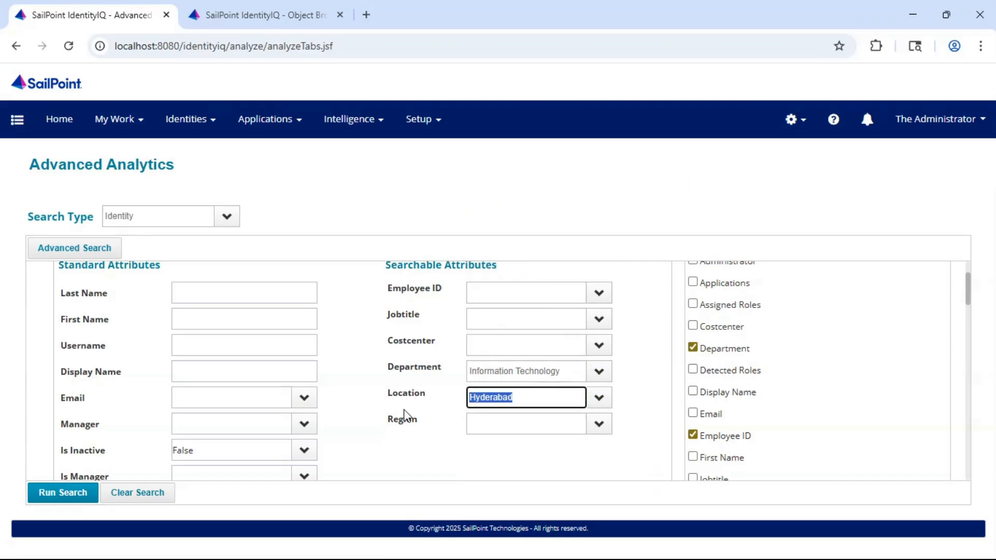
# - Review the criteria and display fields, run the refined identity search, and return to its criteria
pyautogui.scroll(2, 802, 389)
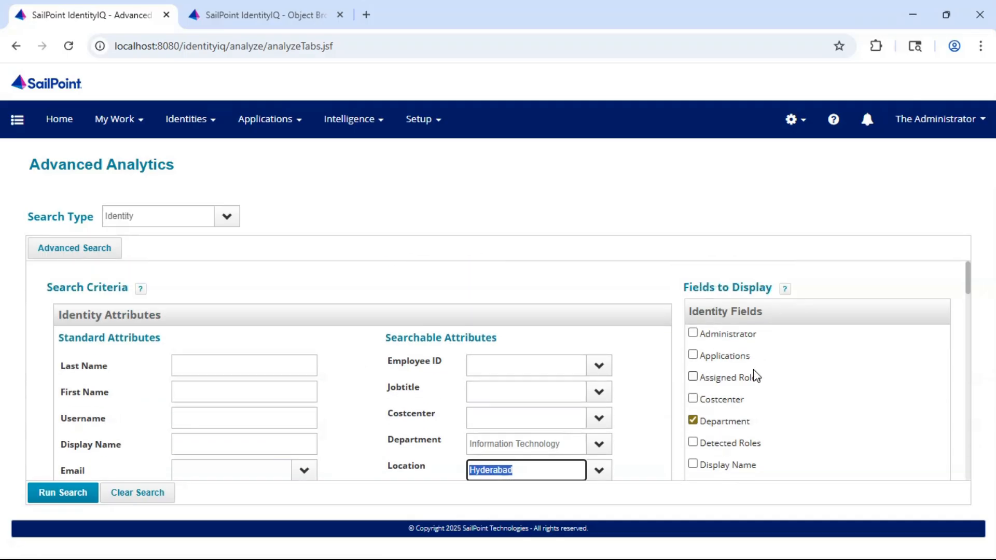
pyautogui.scroll(-6, 649, 380)
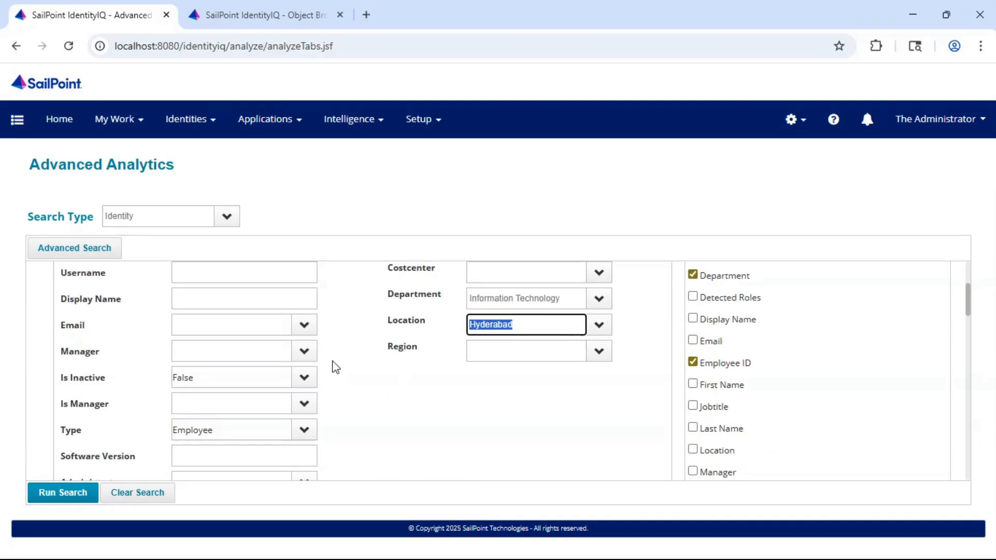
pyautogui.scroll(5, 157, 387)
pyautogui.scroll(-12, 304, 395)
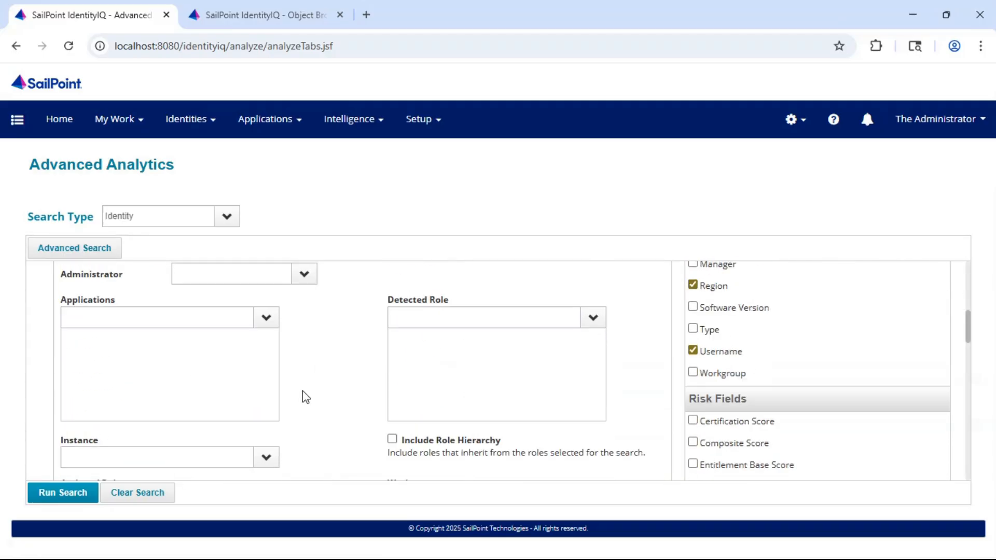
pyautogui.scroll(12, 305, 391)
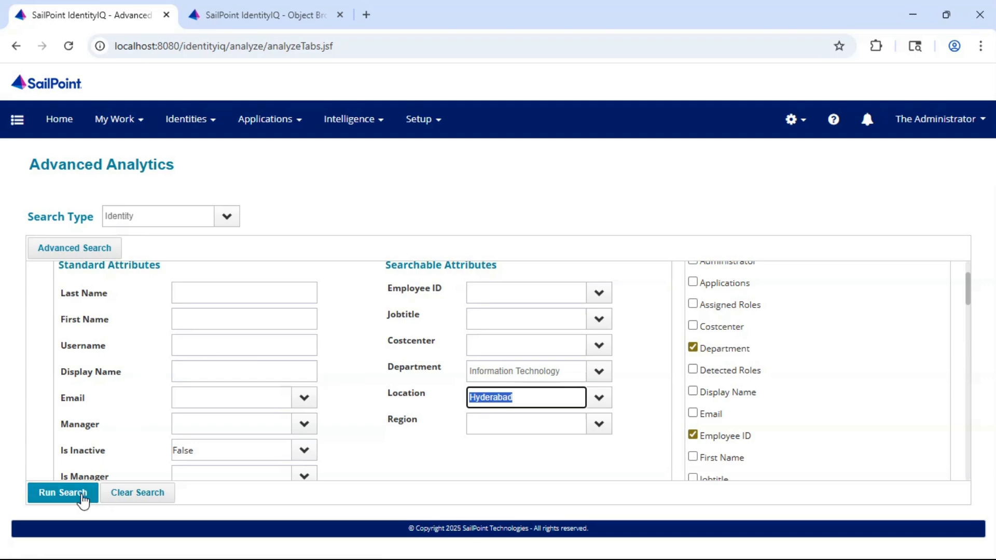
pyautogui.click(73, 498)
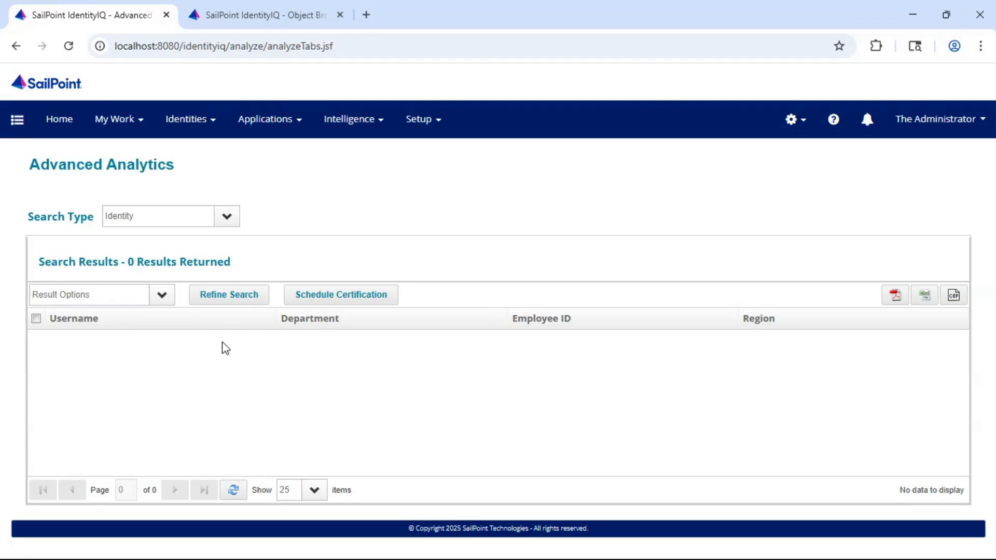
pyautogui.click(240, 294)
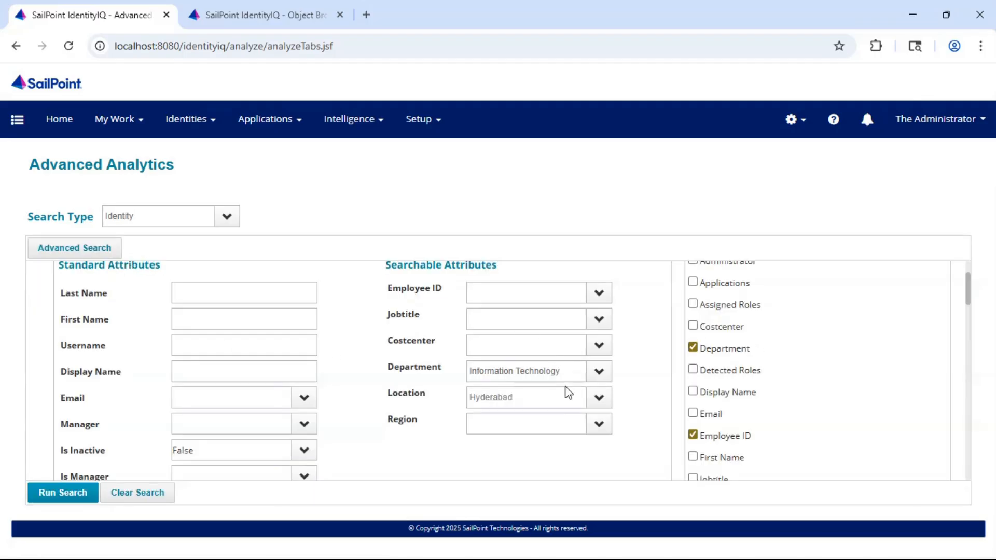
# - Set the Location criterion to Mumbai, run the identity search, and return to its criteria
pyautogui.click(599, 399)
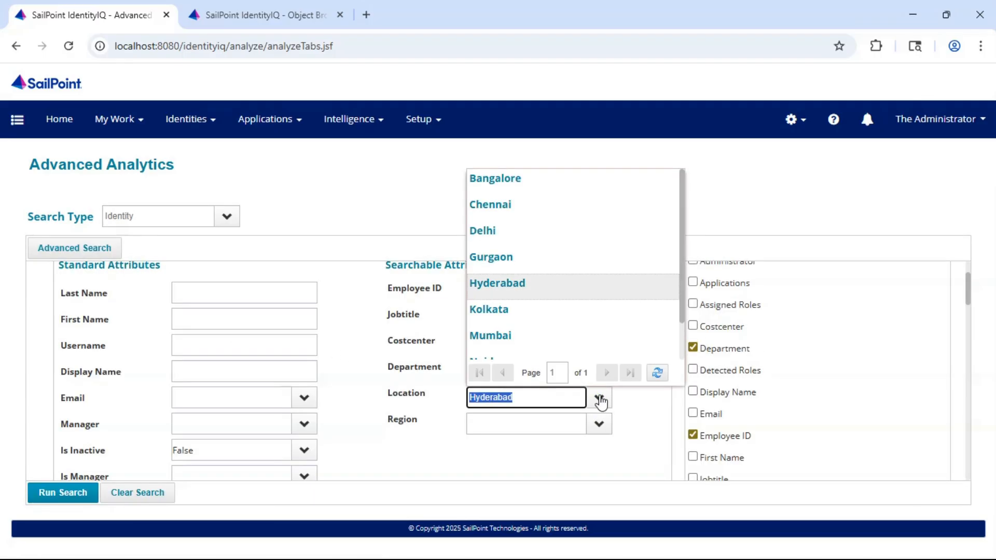
pyautogui.scroll(-1, 525, 229)
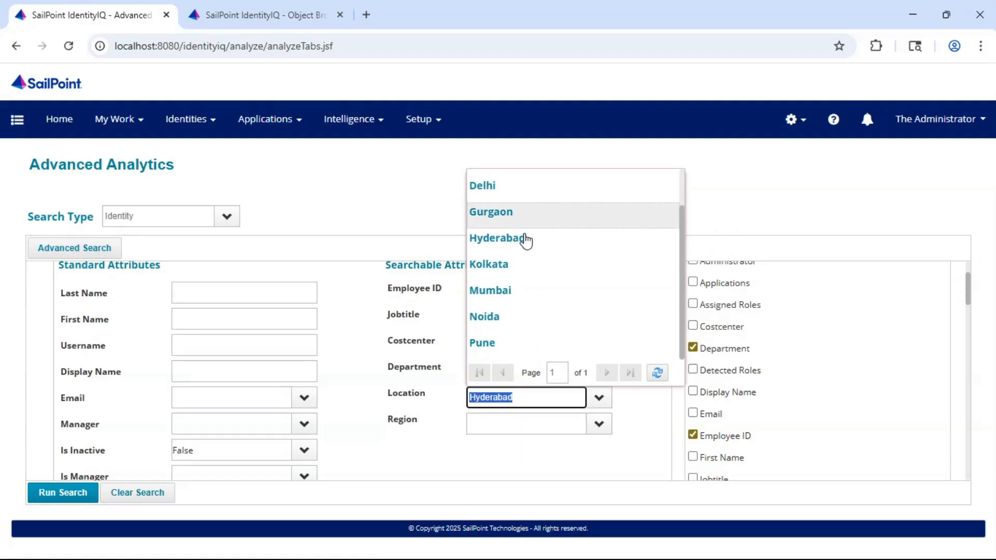
pyautogui.click(515, 292)
pyautogui.click(52, 493)
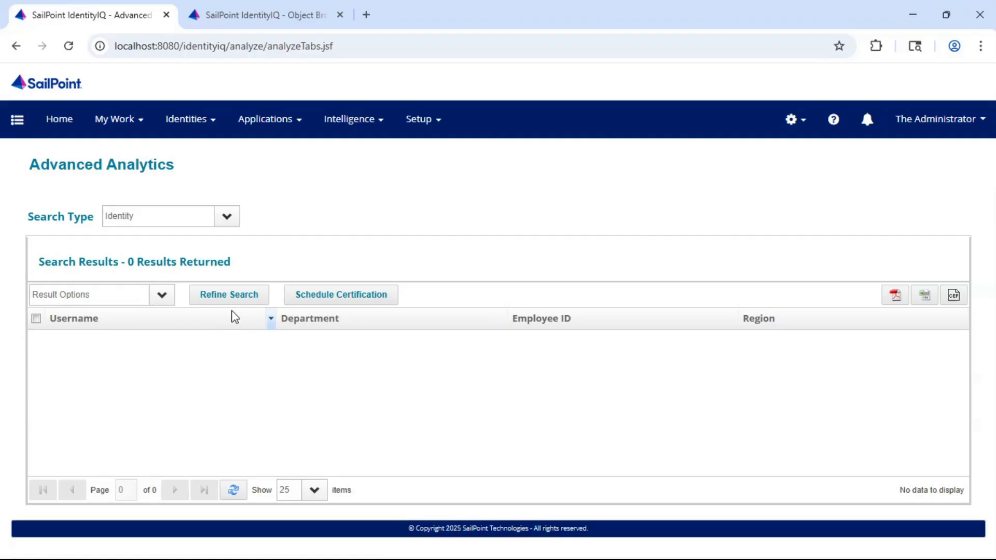
pyautogui.click(240, 300)
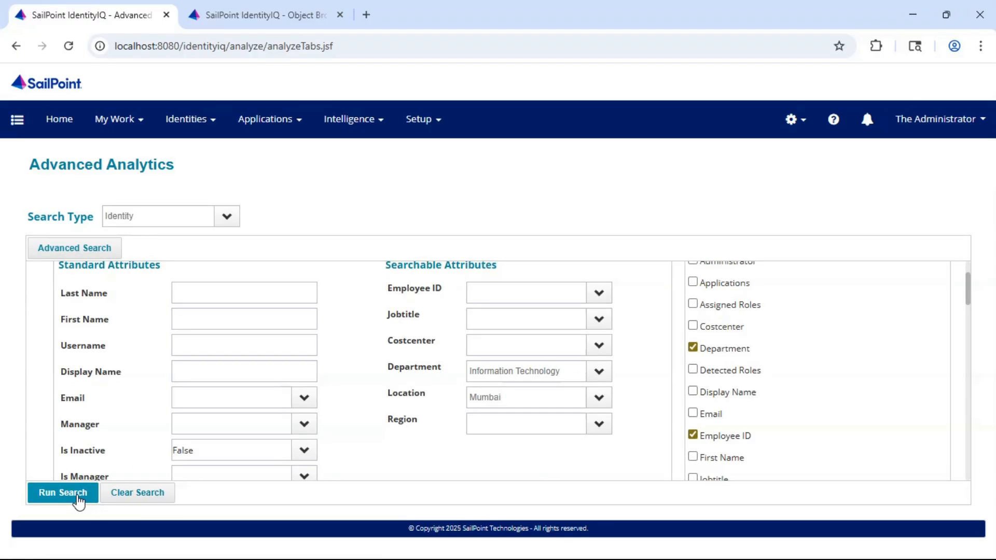
# - Clear the search criteria, and set Is Inactive to False and Type to Employee
pyautogui.click(114, 492)
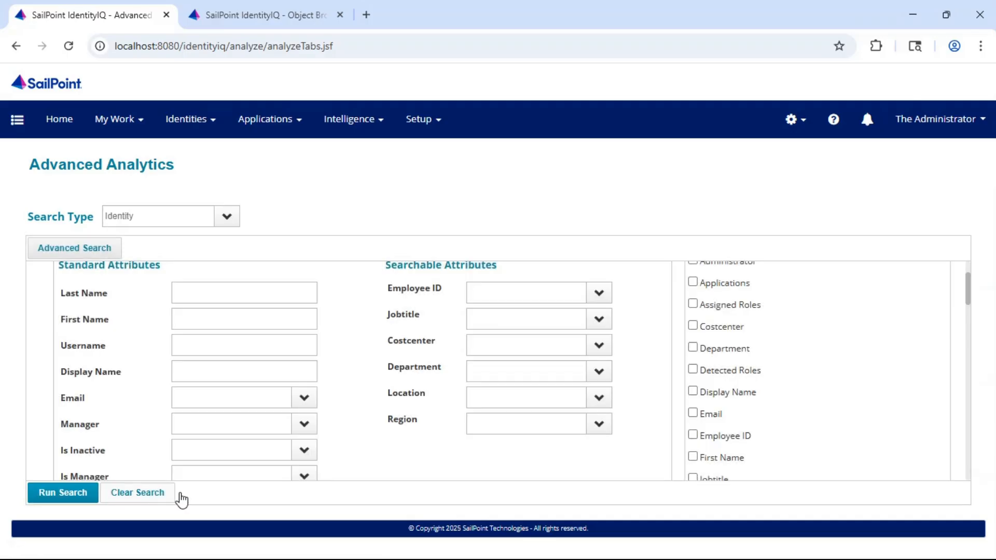
pyautogui.scroll(-2, 337, 406)
pyautogui.click(305, 378)
pyautogui.click(240, 434)
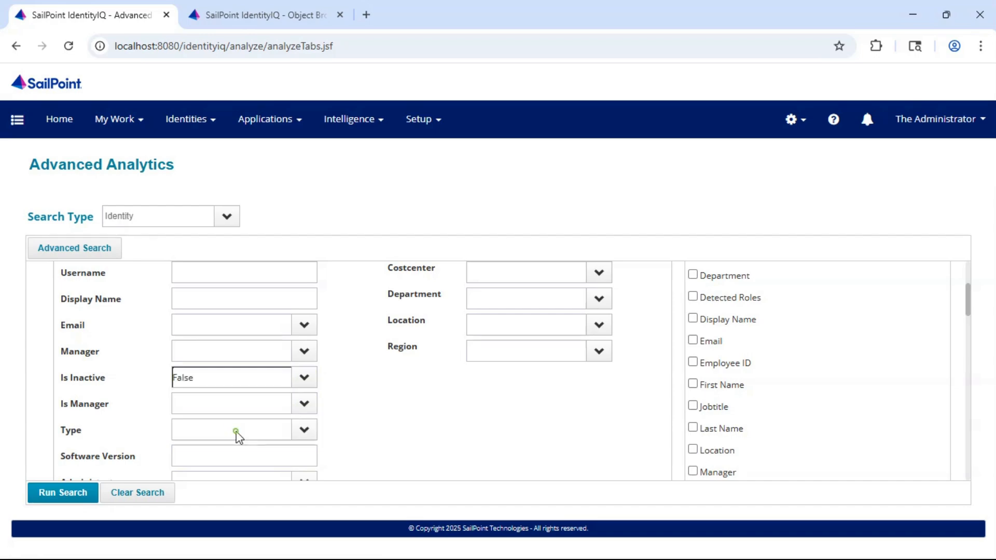
pyautogui.click(304, 431)
pyautogui.click(223, 470)
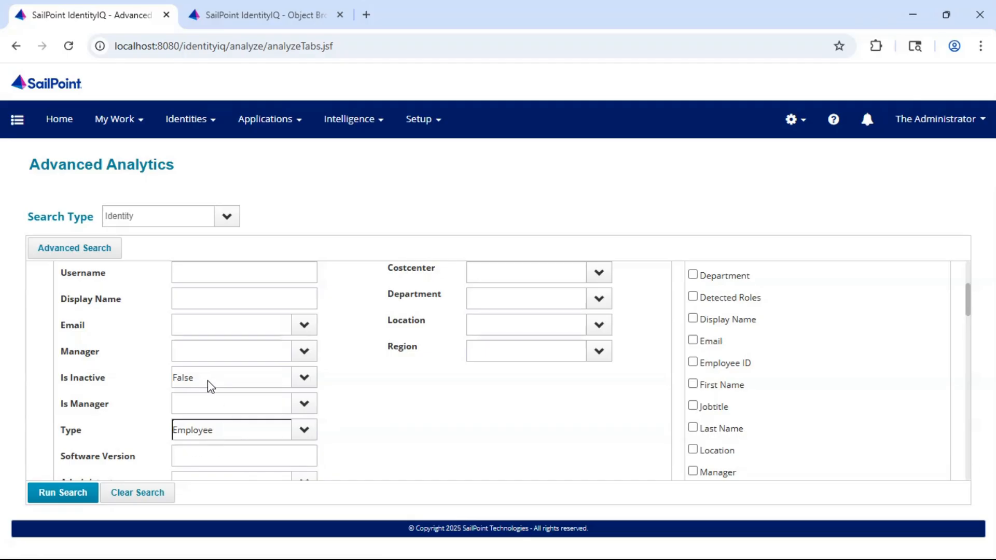
# - Set Department to Information Technology, run the search for active employees, and return to the criteria
pyautogui.scroll(2, 551, 379)
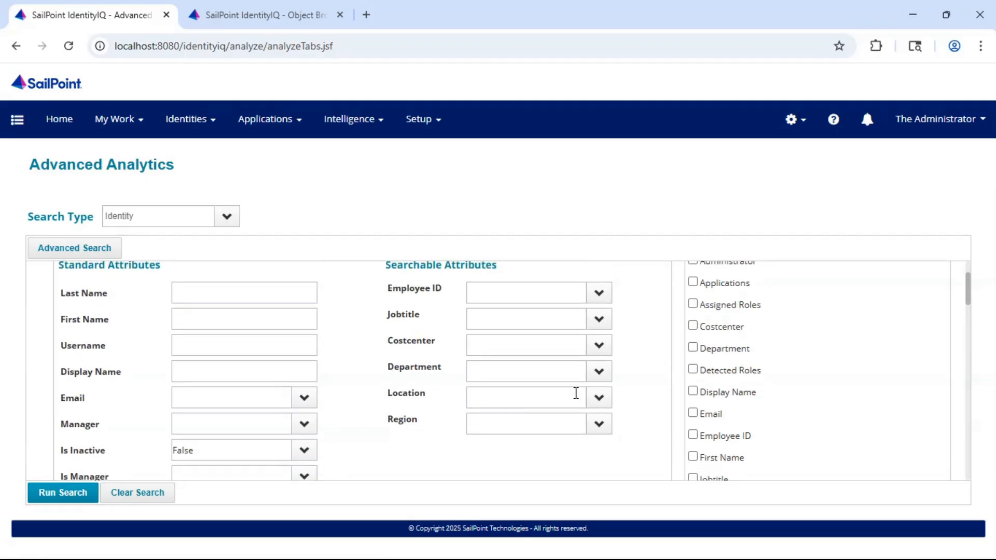
pyautogui.click(598, 373)
pyautogui.click(555, 286)
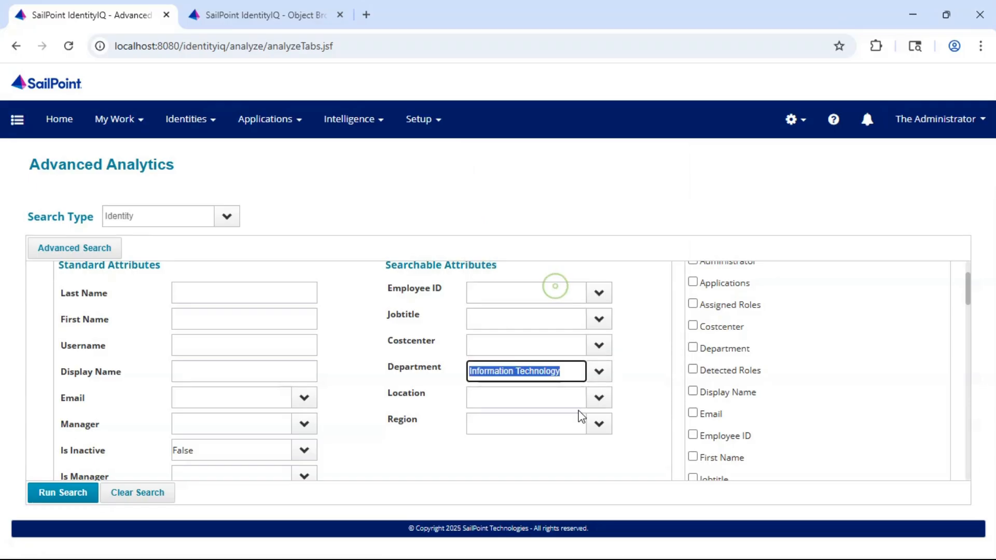
pyautogui.click(70, 495)
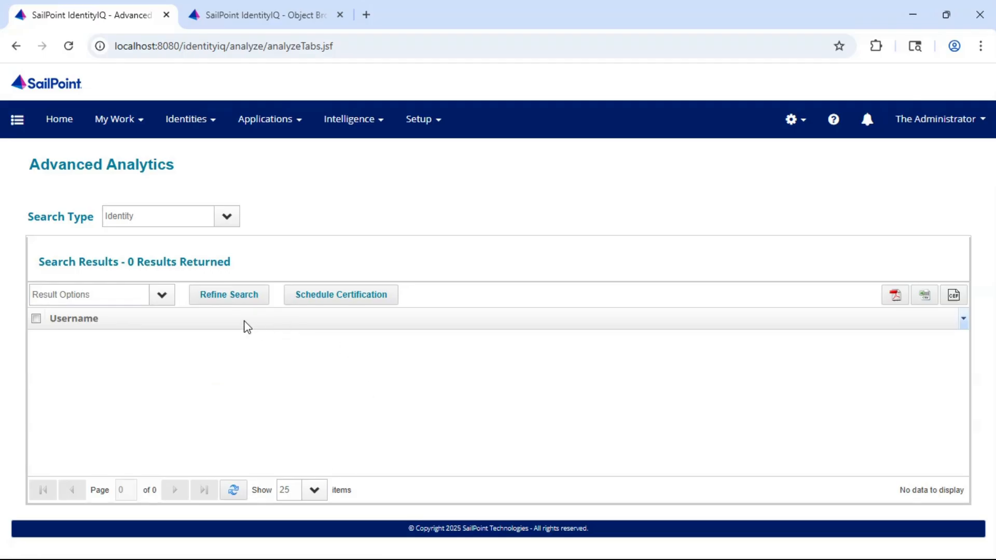
pyautogui.click(223, 297)
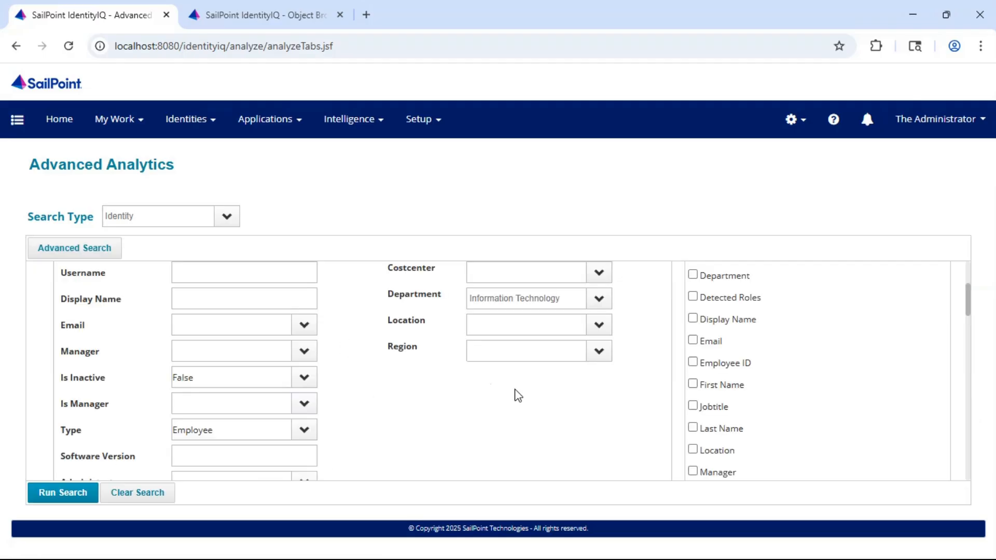
# - Change the Department criterion to Engineering, run the active employee search, and return to the criteria
pyautogui.click(599, 299)
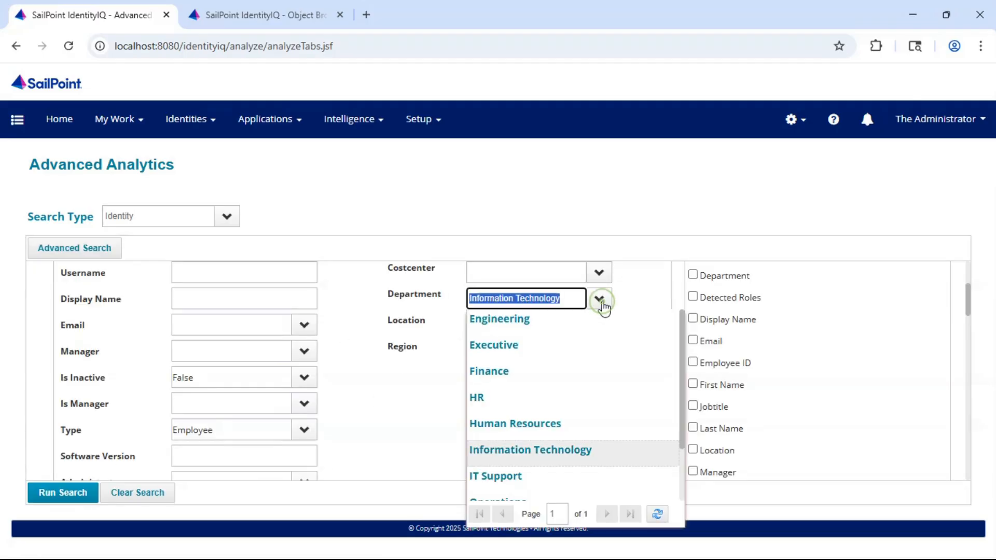
pyautogui.click(525, 319)
pyautogui.click(77, 495)
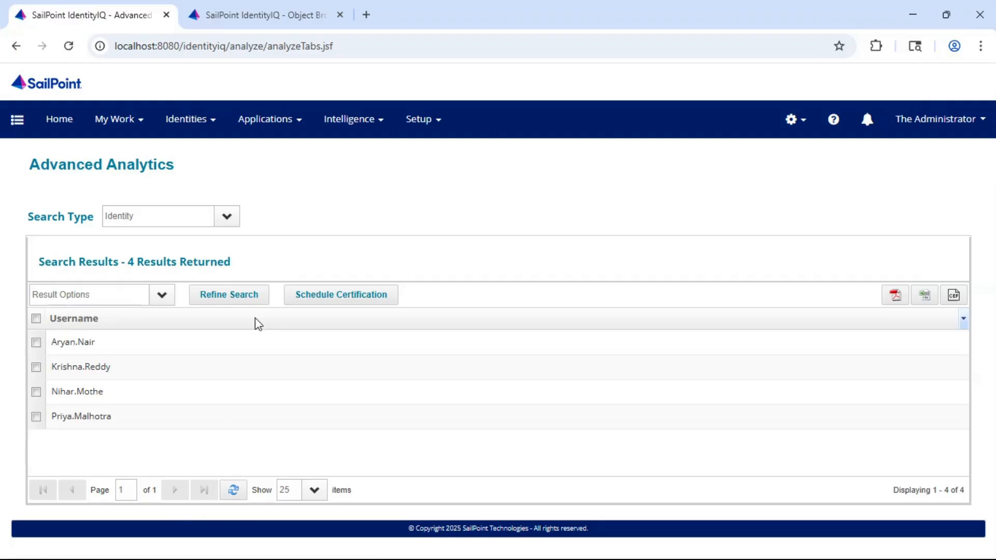
pyautogui.click(237, 296)
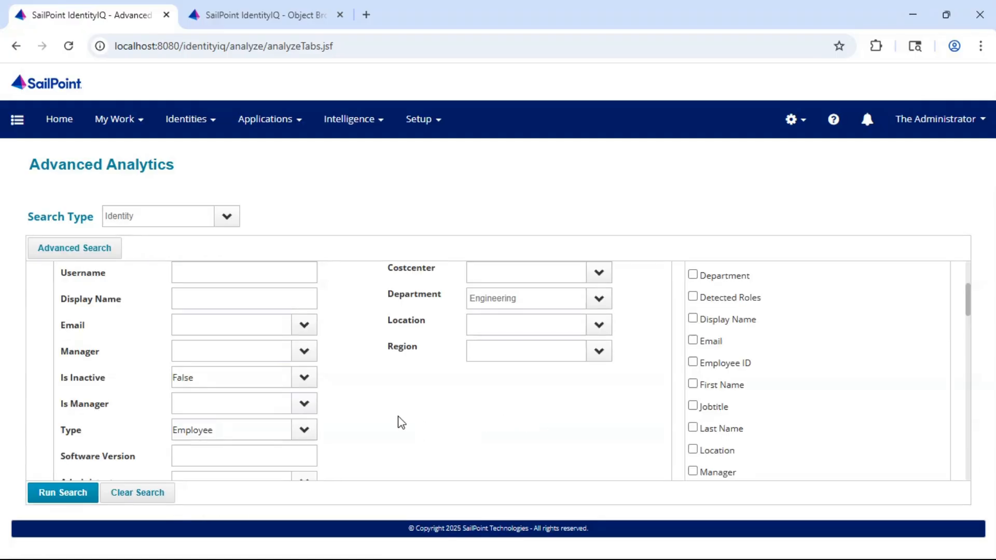
# - Set the identity Type criterion to Contractor and Department to Finance
pyautogui.click(304, 430)
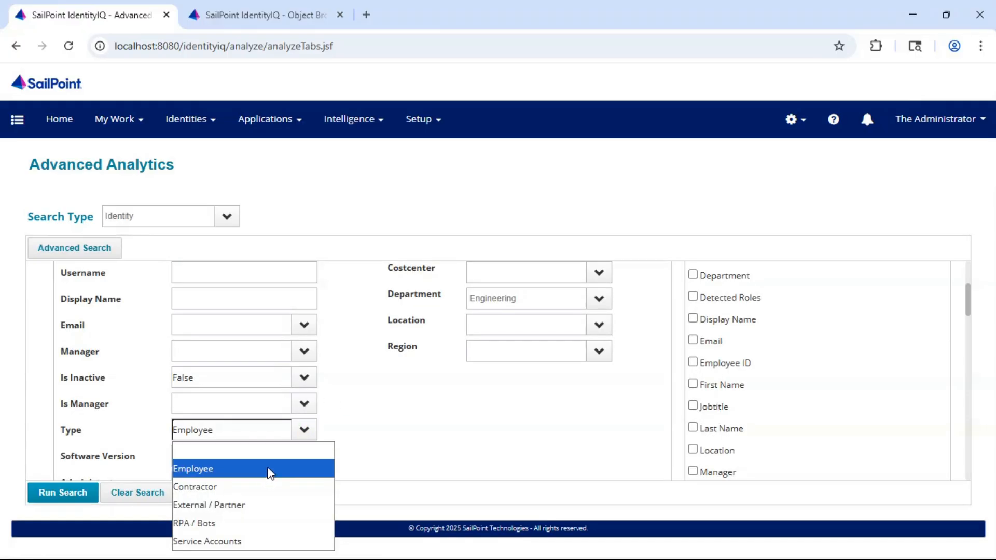
pyautogui.click(250, 486)
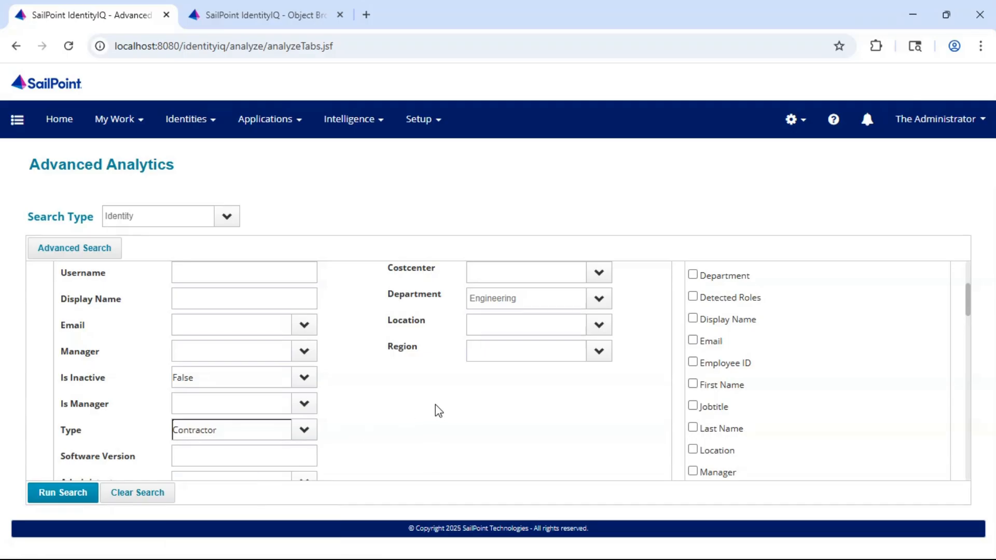
pyautogui.click(600, 299)
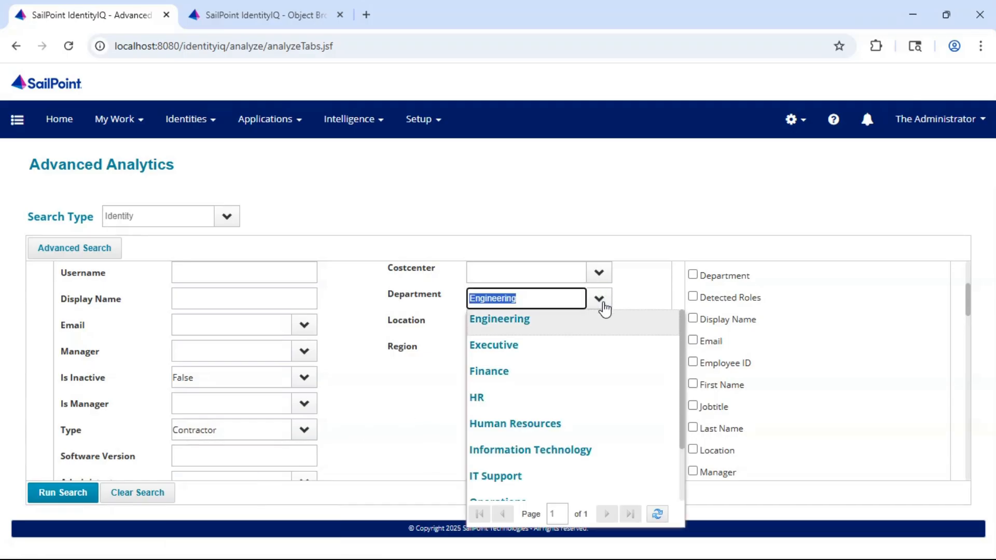
pyautogui.click(492, 372)
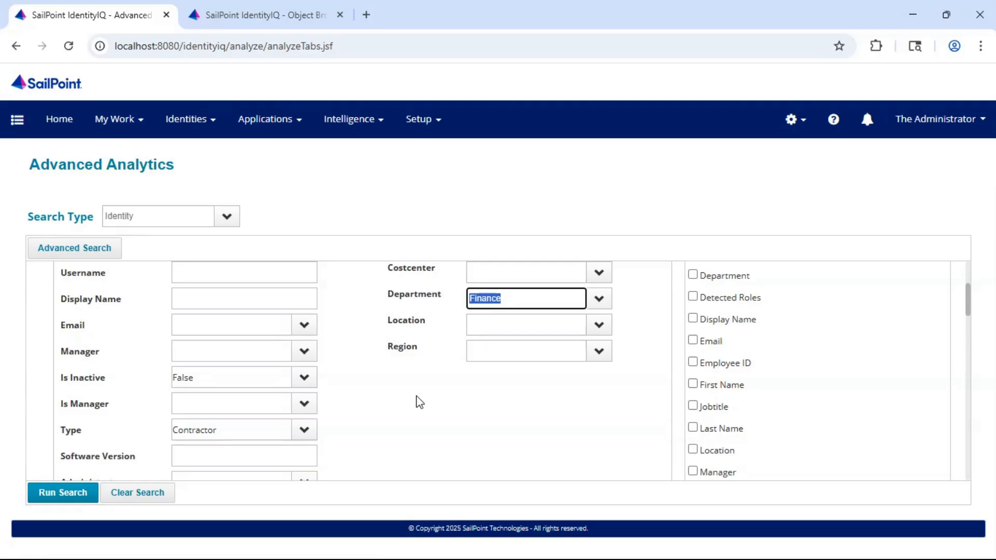
# - Add Costcenter, Employee ID and Region to the displayed identity fields and run the search for active Finance contractors
pyautogui.scroll(2, 431, 399)
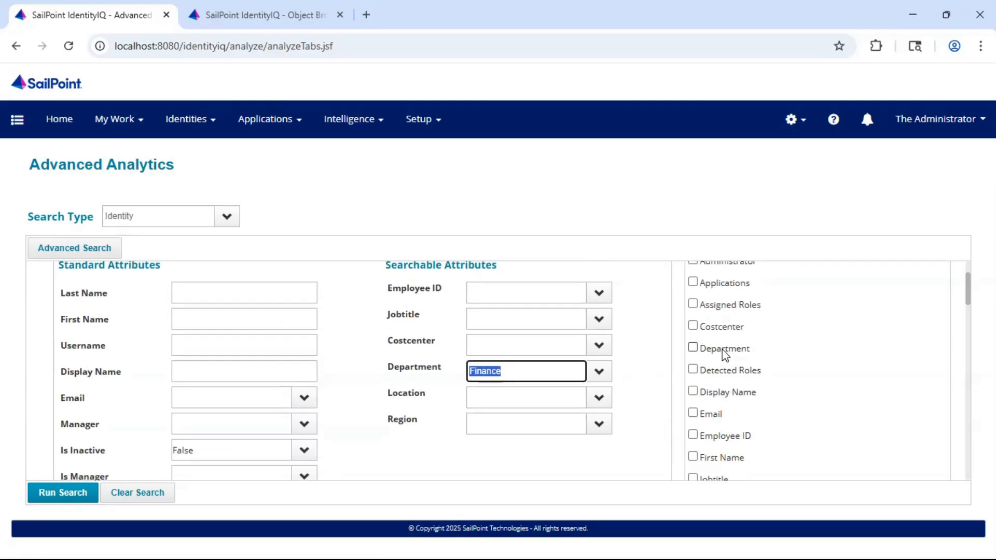
pyautogui.scroll(2, 708, 397)
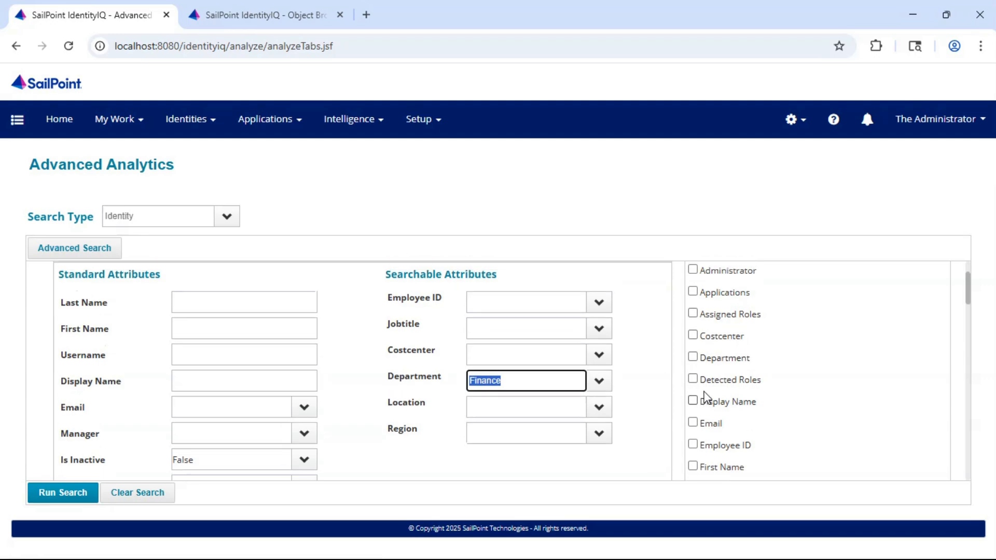
pyautogui.click(733, 404)
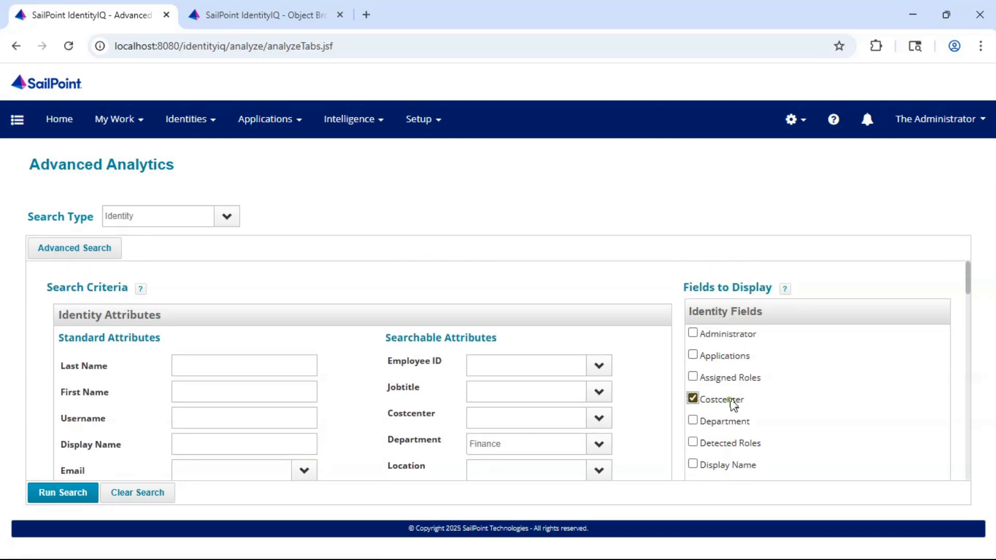
pyautogui.scroll(-4, 773, 373)
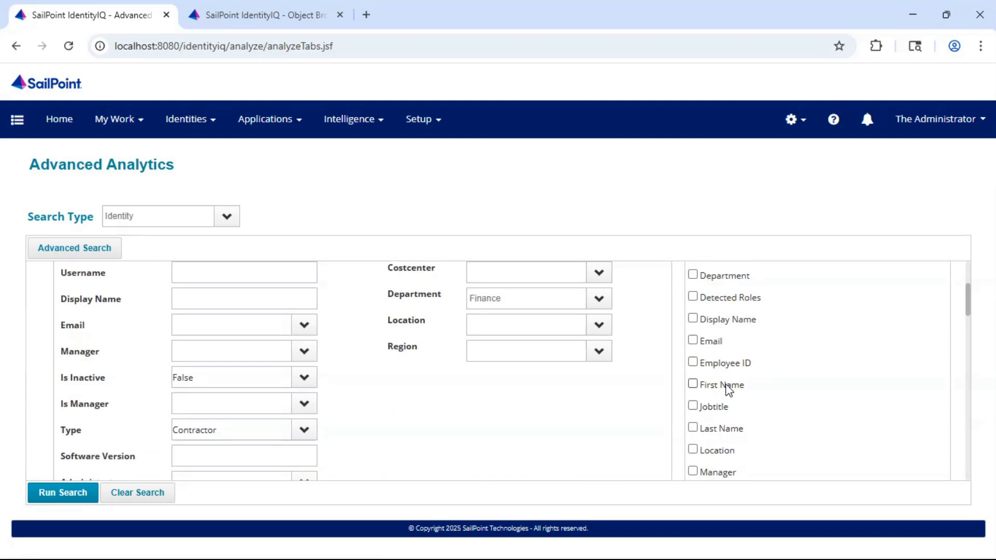
pyautogui.click(724, 364)
pyautogui.scroll(-4, 771, 403)
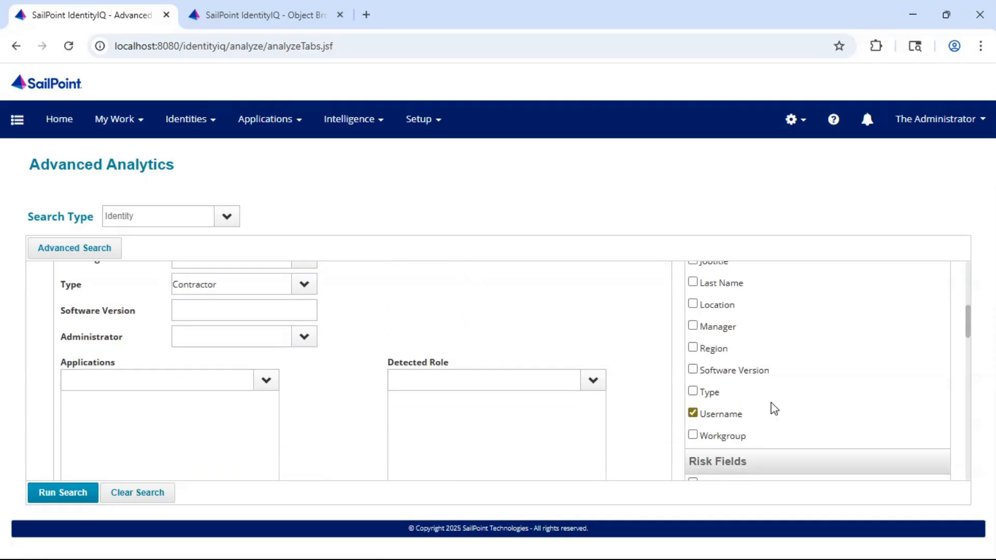
pyautogui.click(724, 414)
pyautogui.click(714, 348)
pyautogui.click(56, 497)
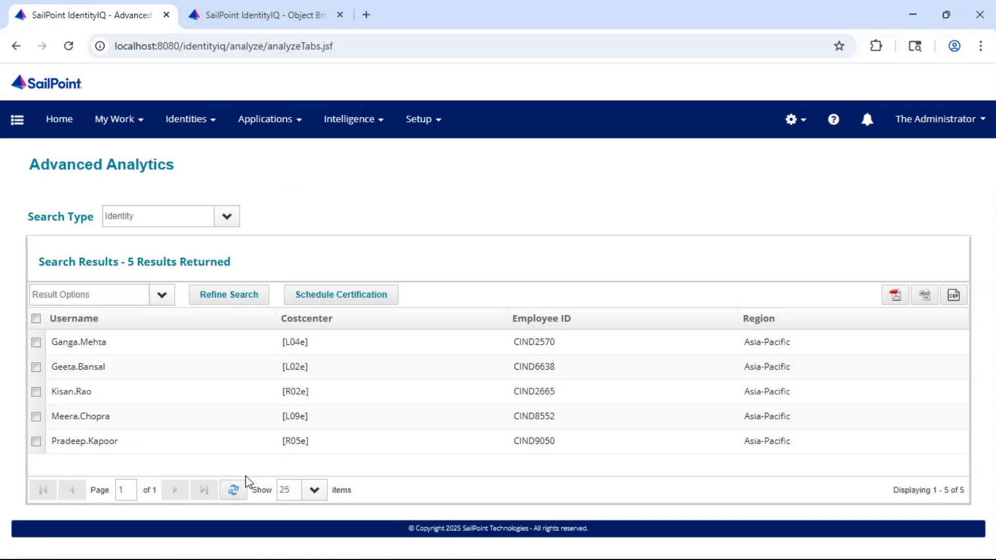
# - Return to the contractor search criteria, review them from the beginning, and reopen Advanced Analytics
pyautogui.click(238, 299)
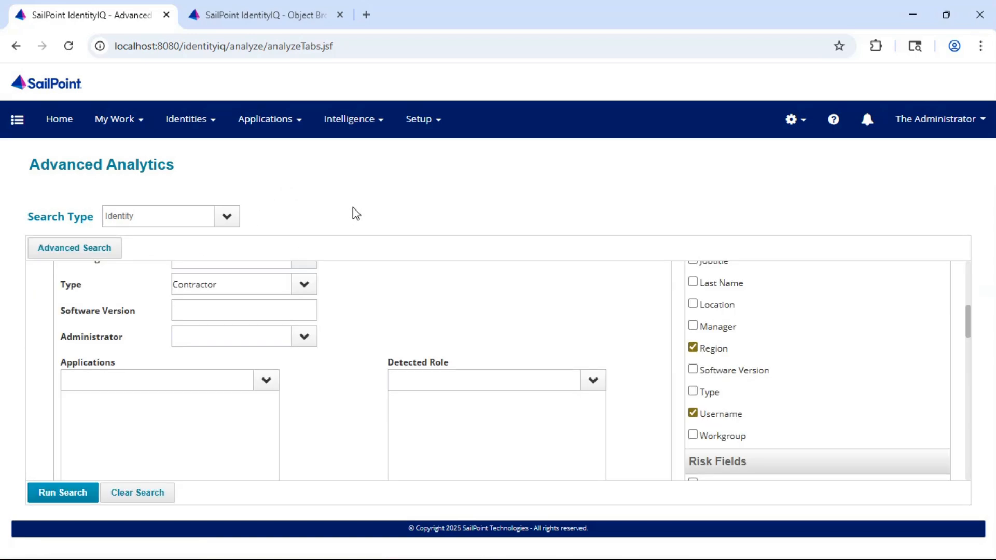
pyautogui.scroll(5, 311, 368)
pyautogui.scroll(2, 322, 363)
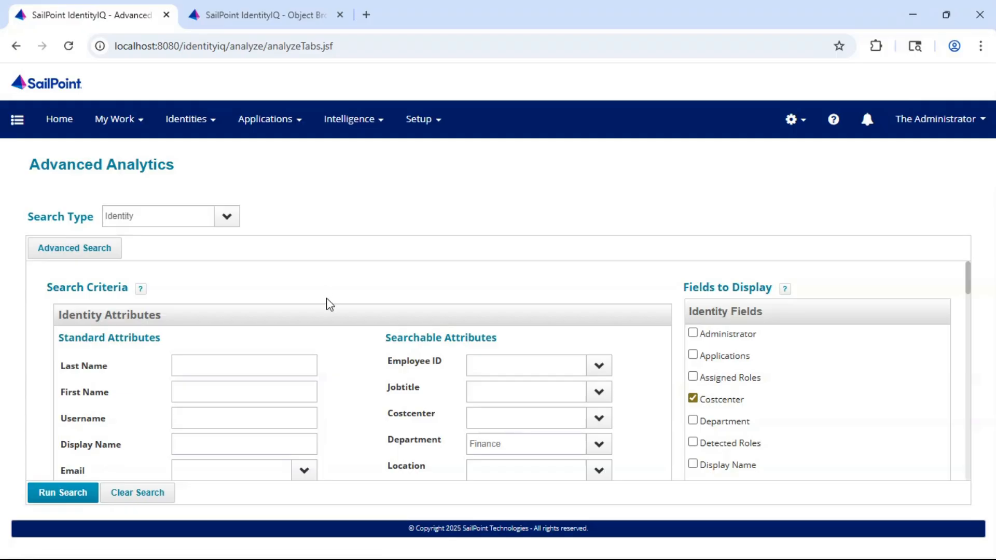
pyautogui.click(338, 121)
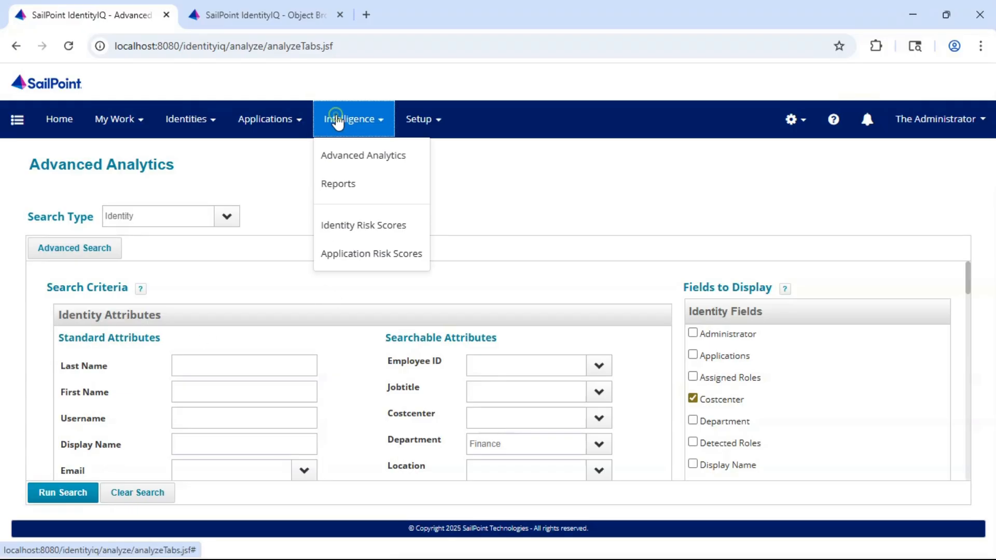
pyautogui.click(361, 155)
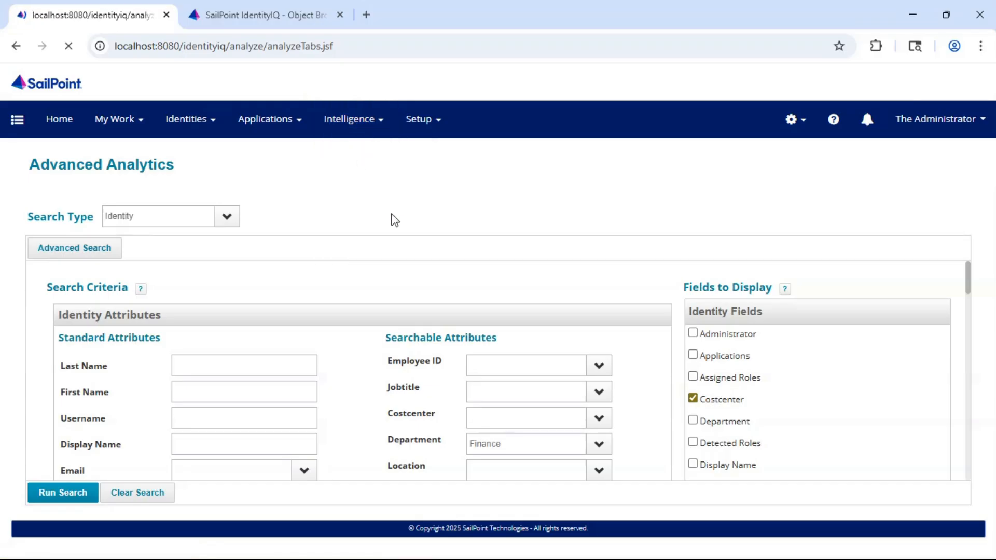